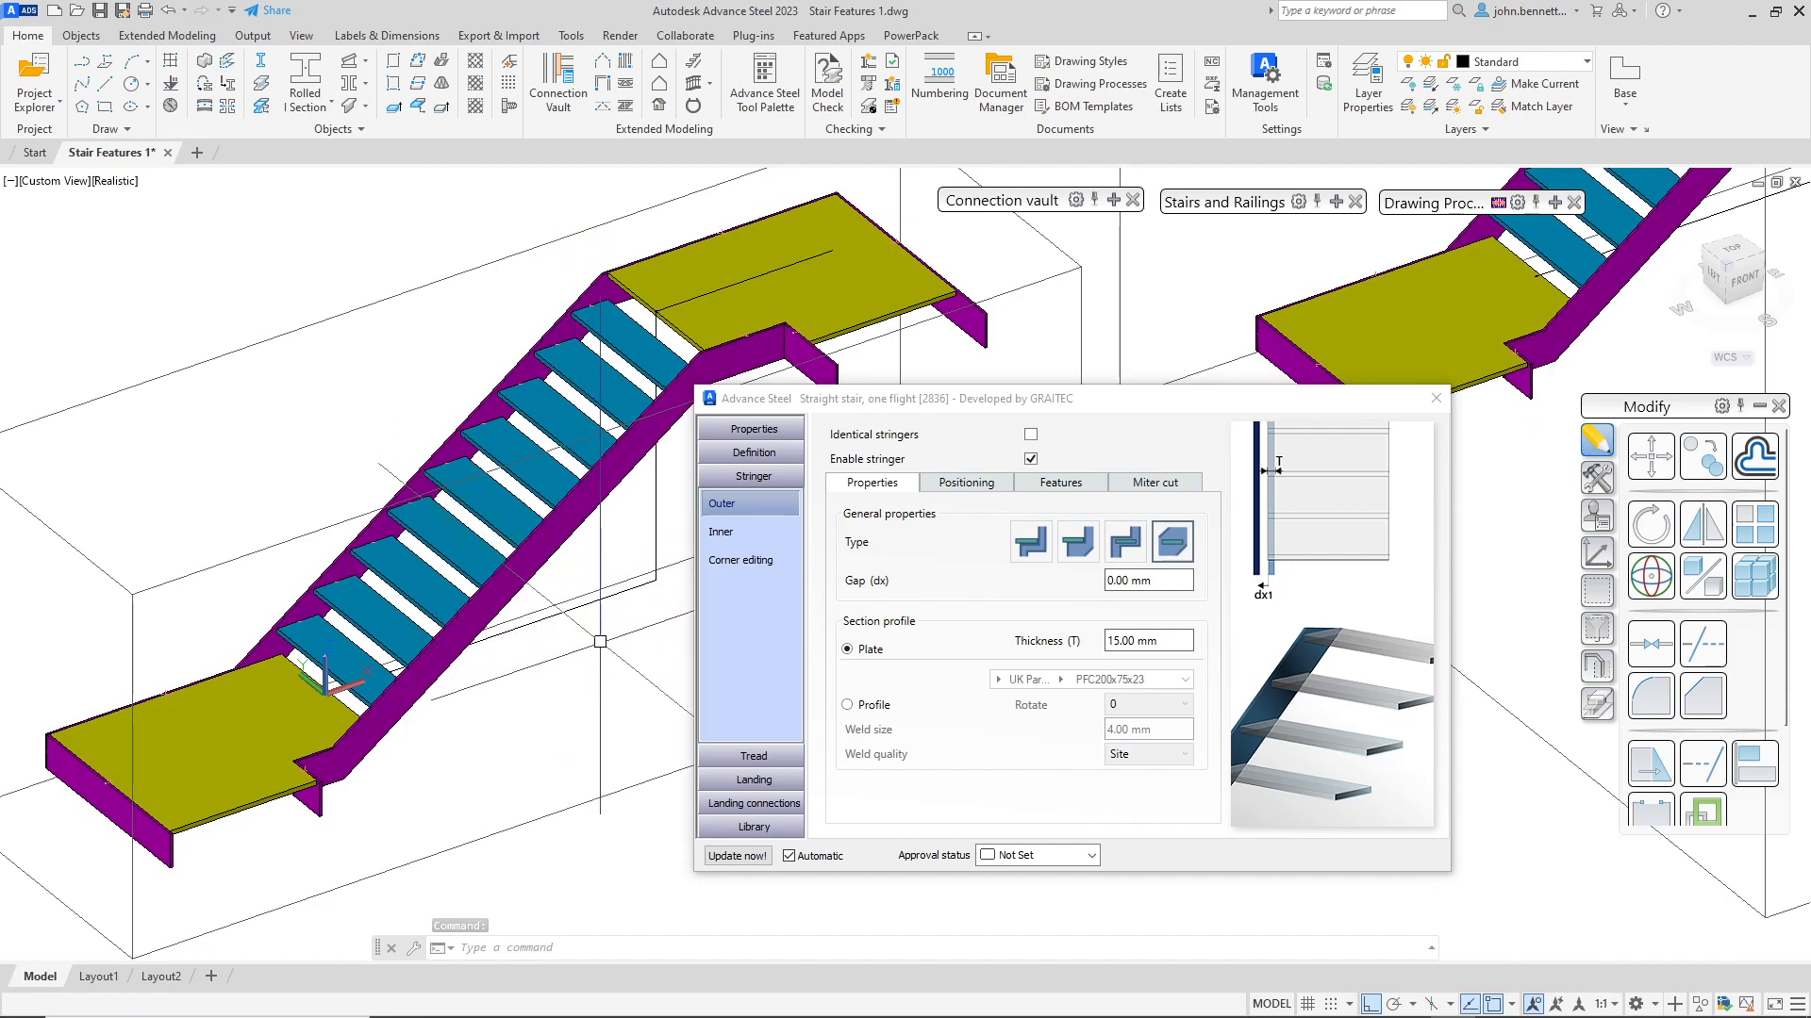
Step: Identify the outer stringer in the model and open its positioning settings
left_click(562, 561)
left_click(551, 631)
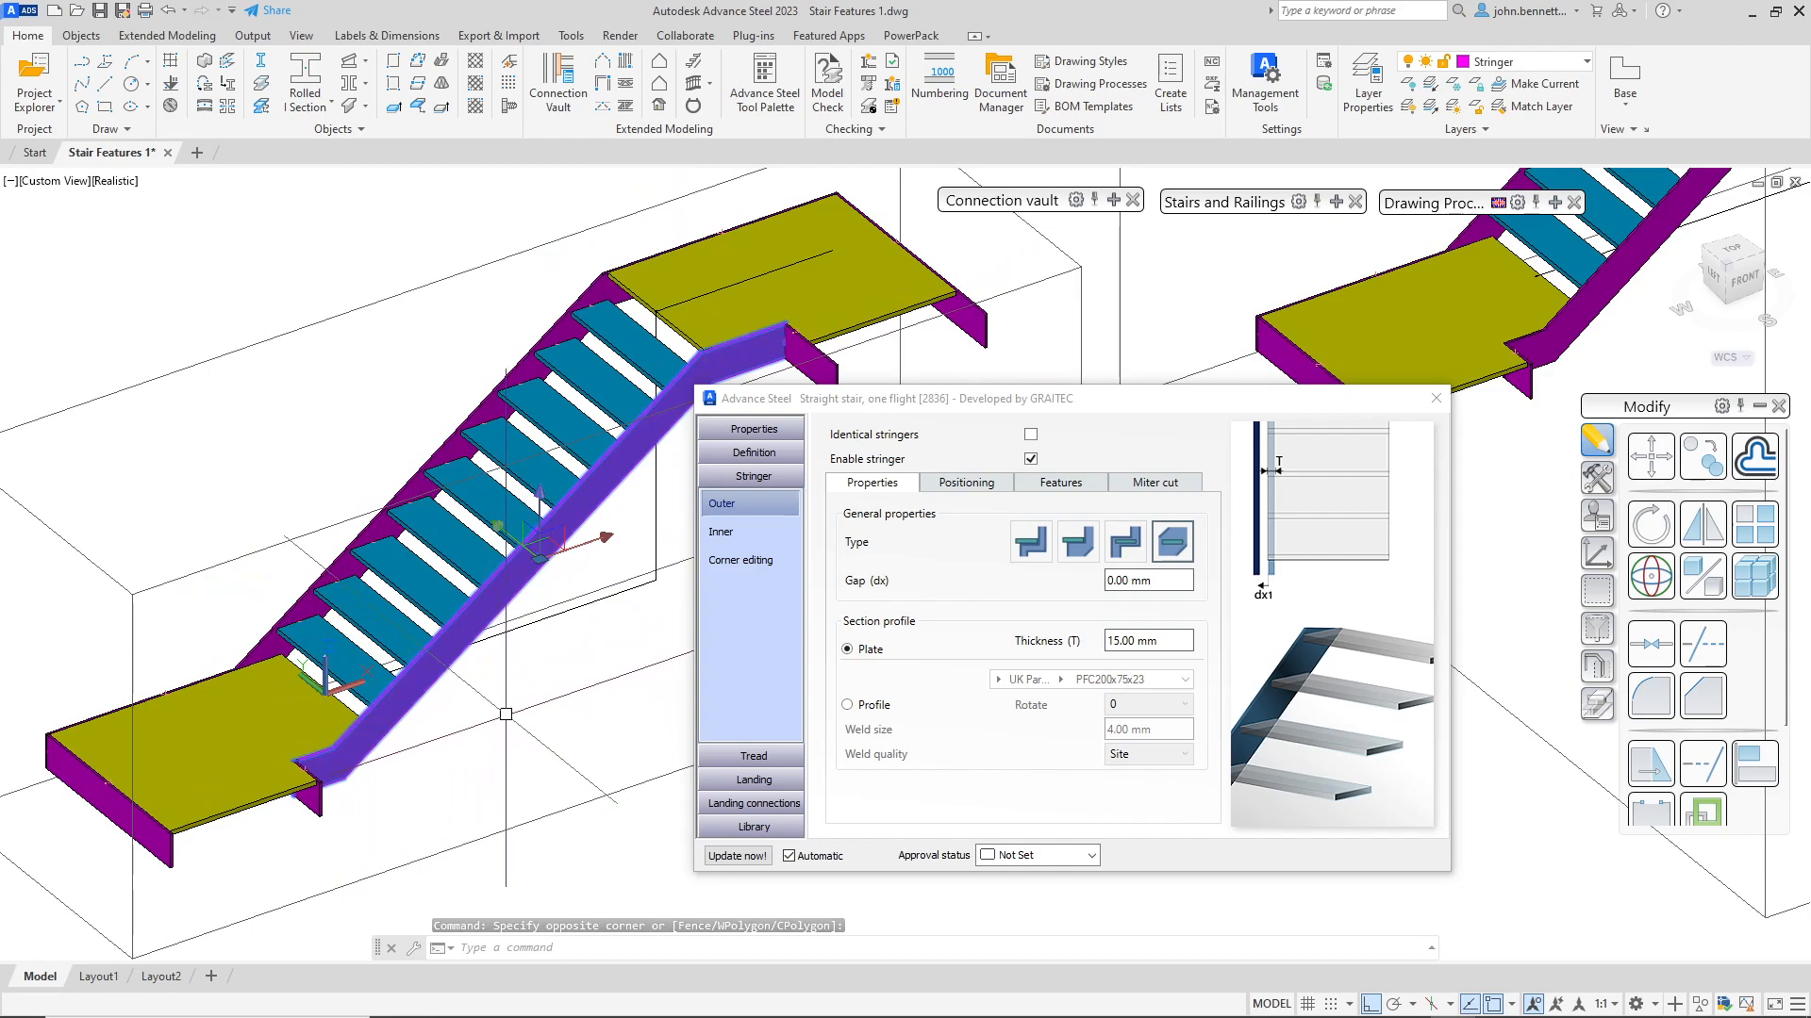
key("Escape")
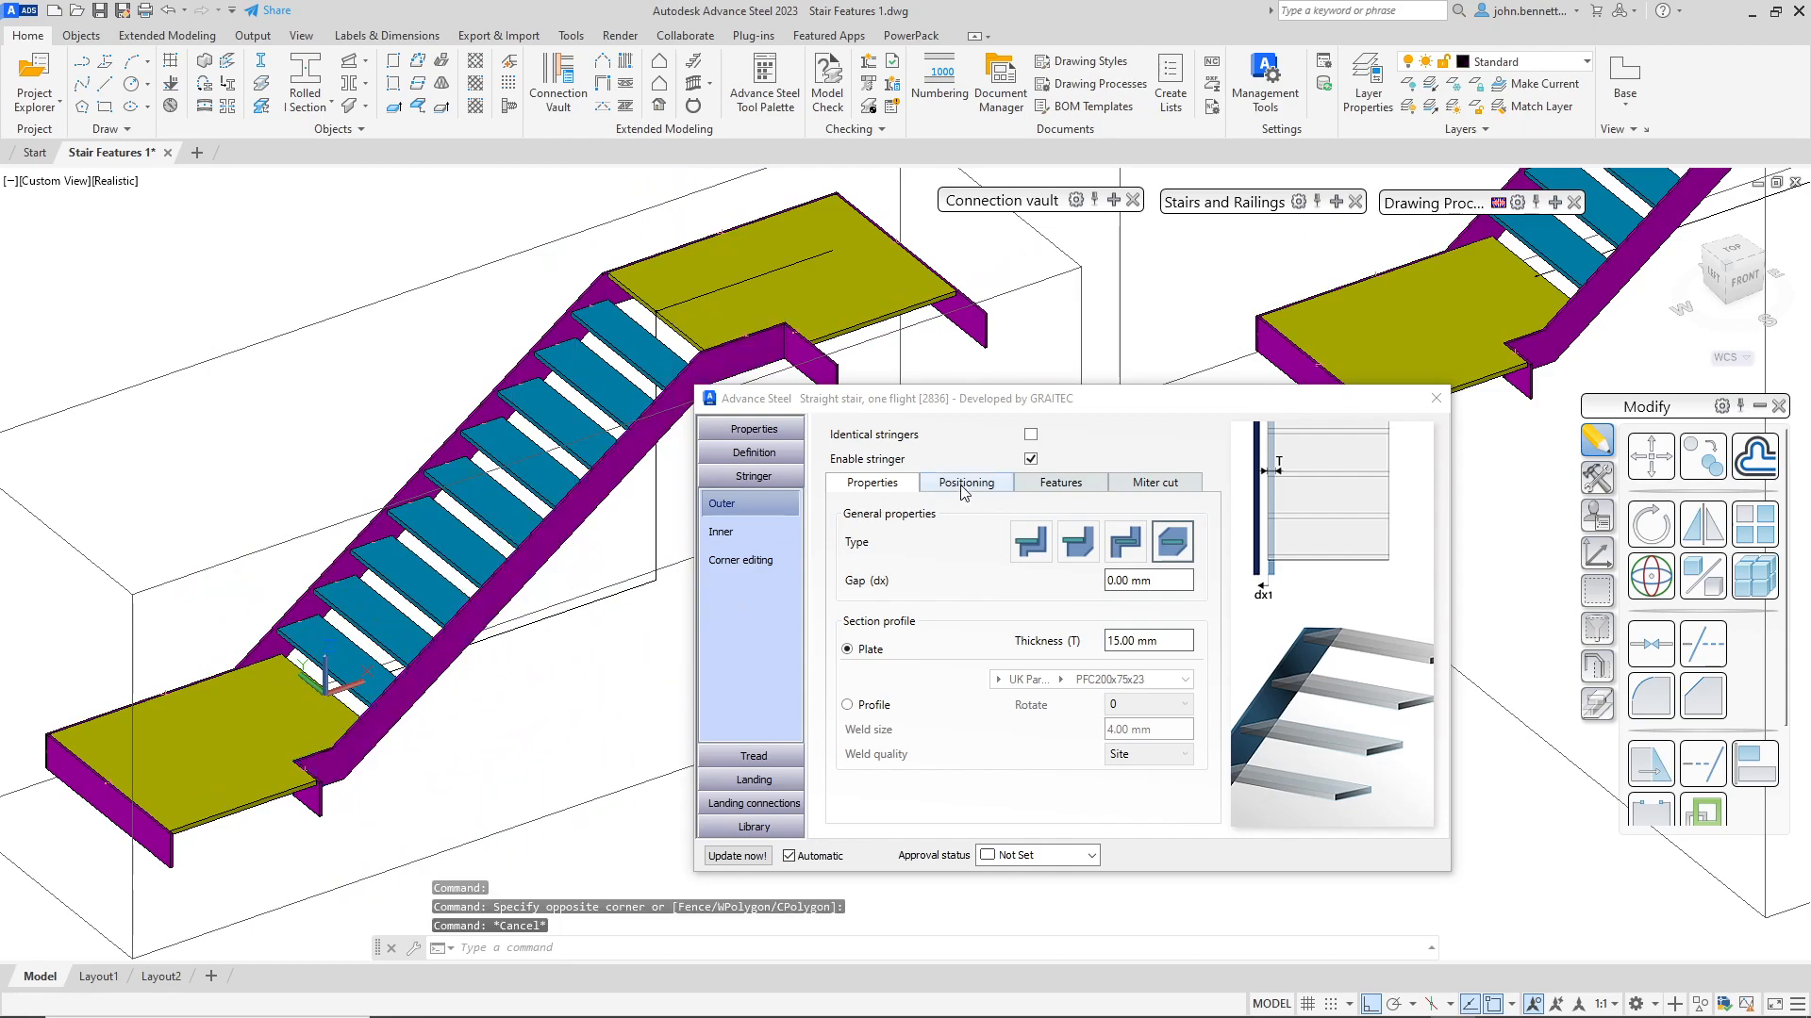
left_click(964, 485)
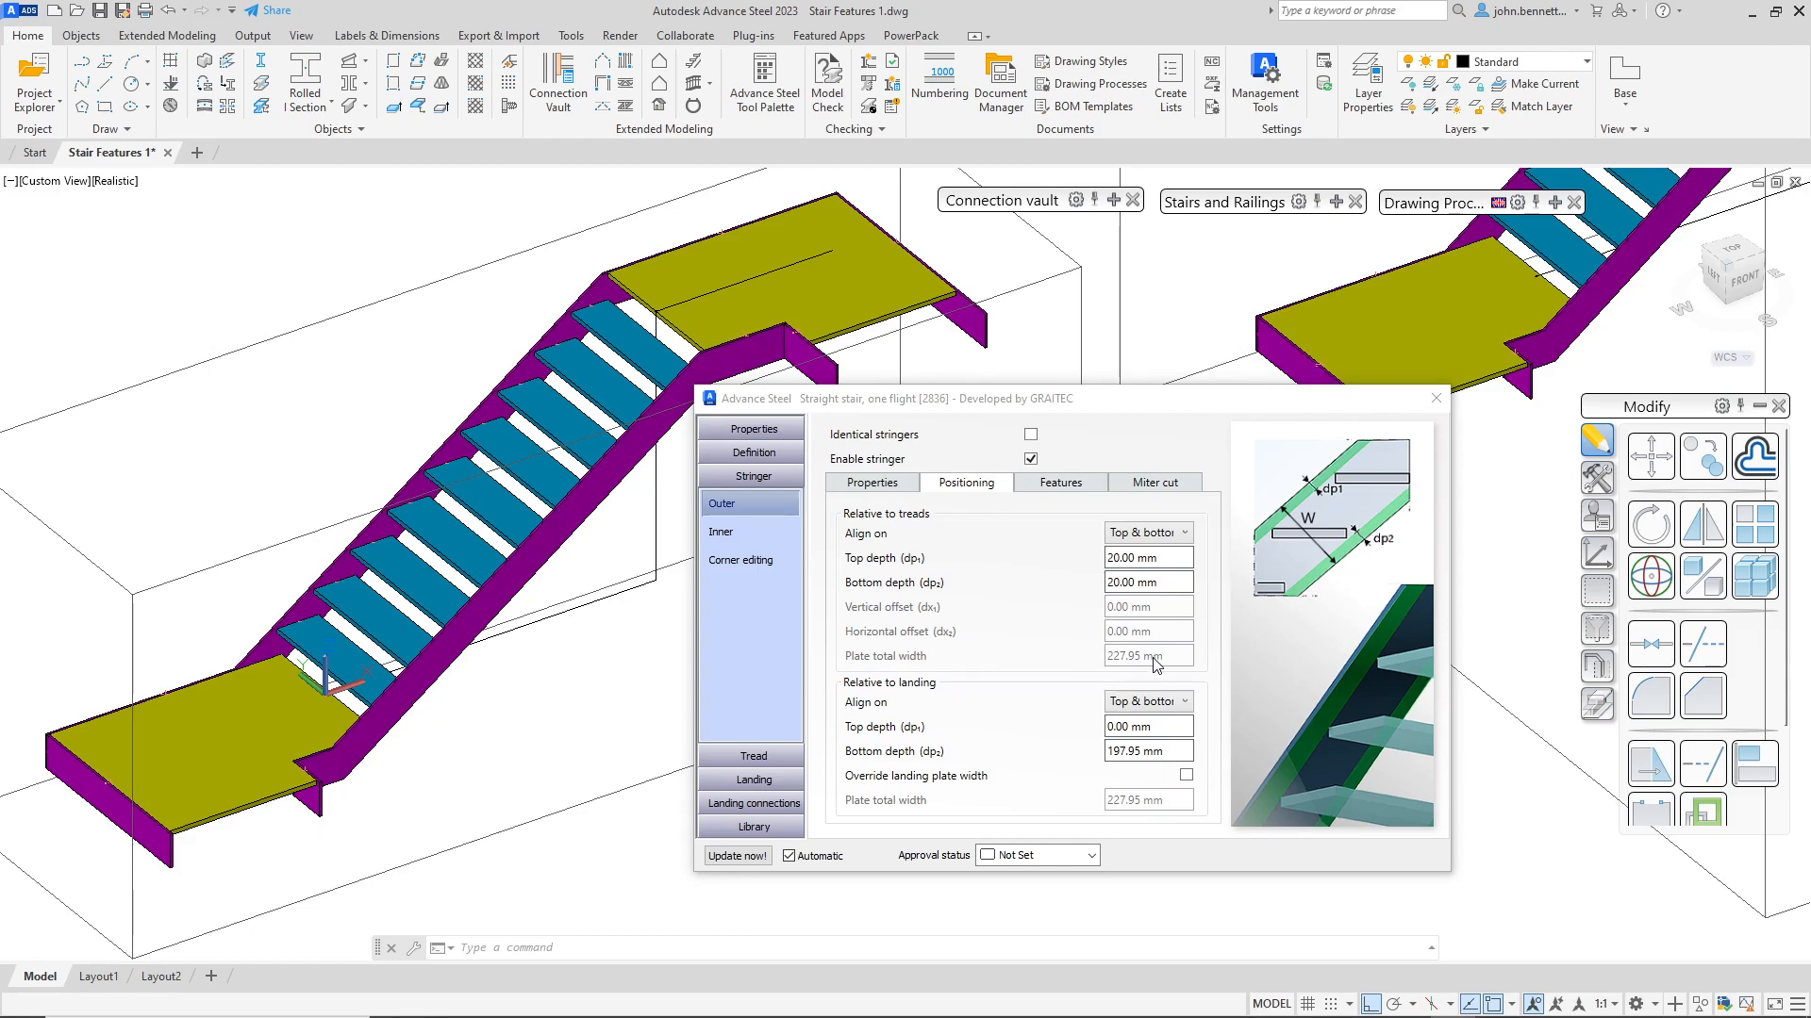
Step: Set the outer stringer's bottom depth relative to the treads to 22.05 mm
double_click(1124, 583)
left_click(1126, 586)
key("Delete")
type("5")
key("Tab")
left_click(1116, 583)
key("Delete")
type("2")
key("Tab")
Step: Align the outer stringer on the top of the treads
left_click(1186, 534)
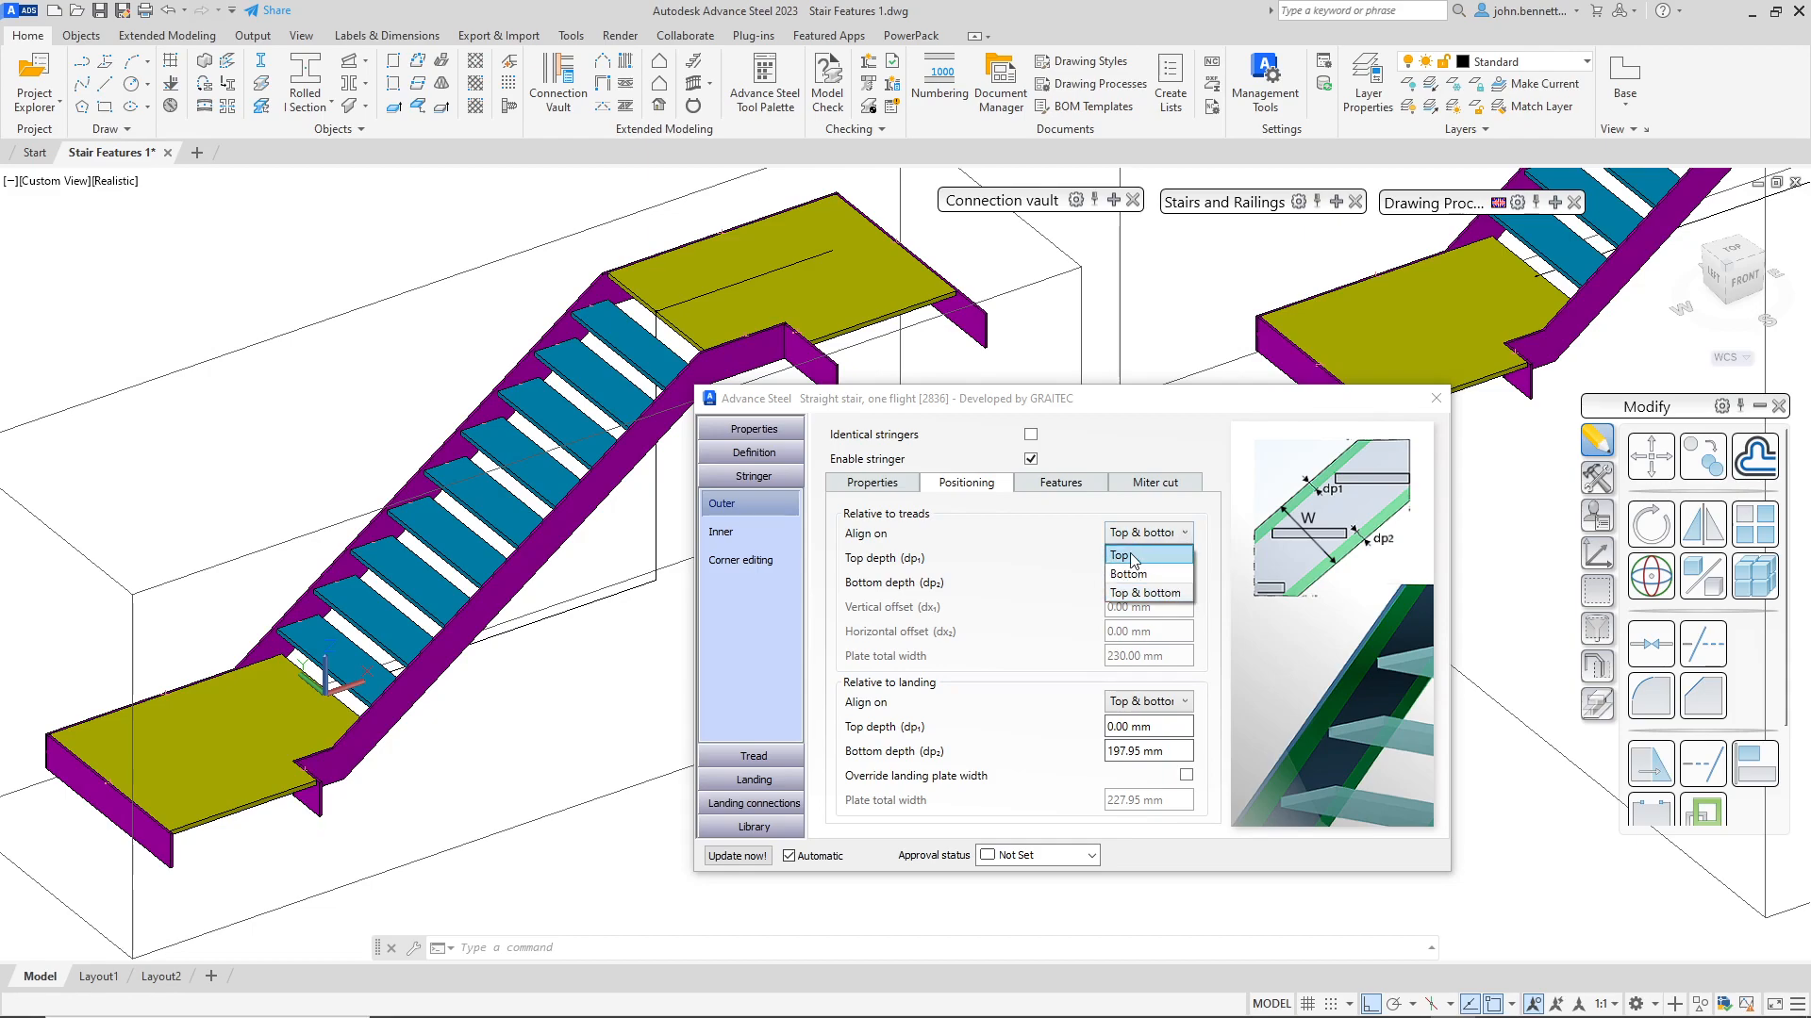
left_click(1056, 590)
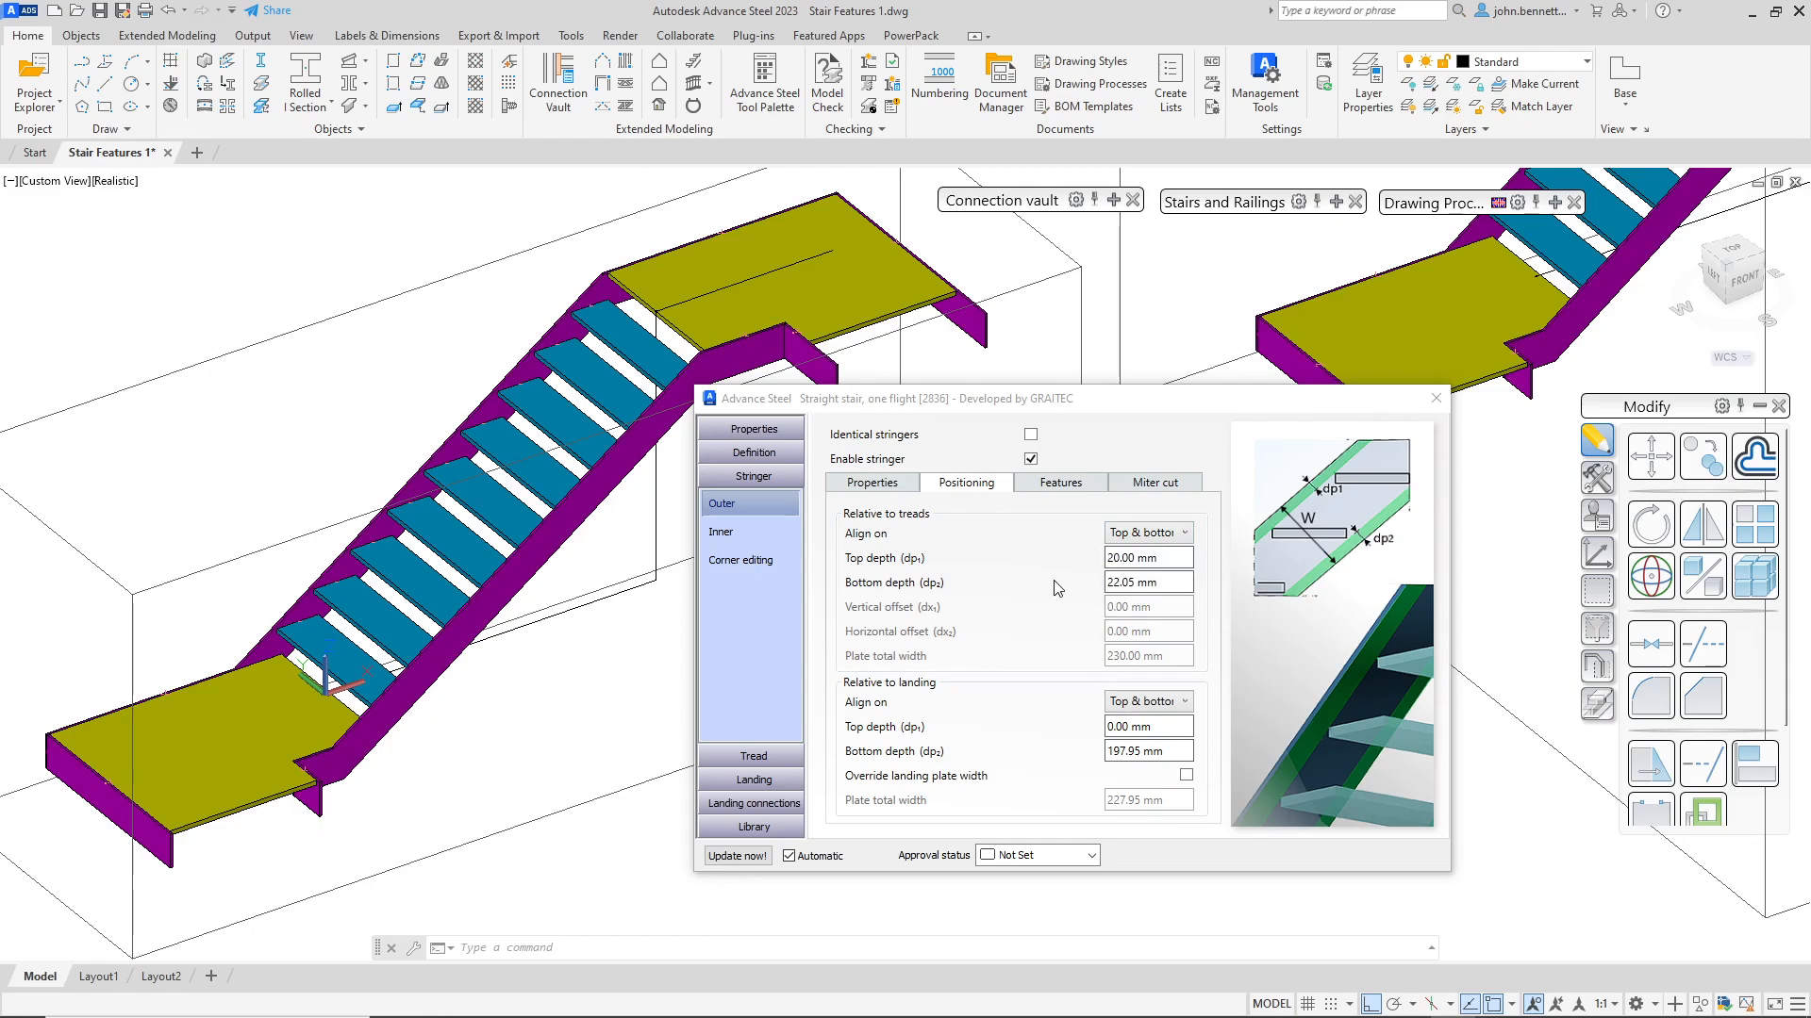
key("Down")
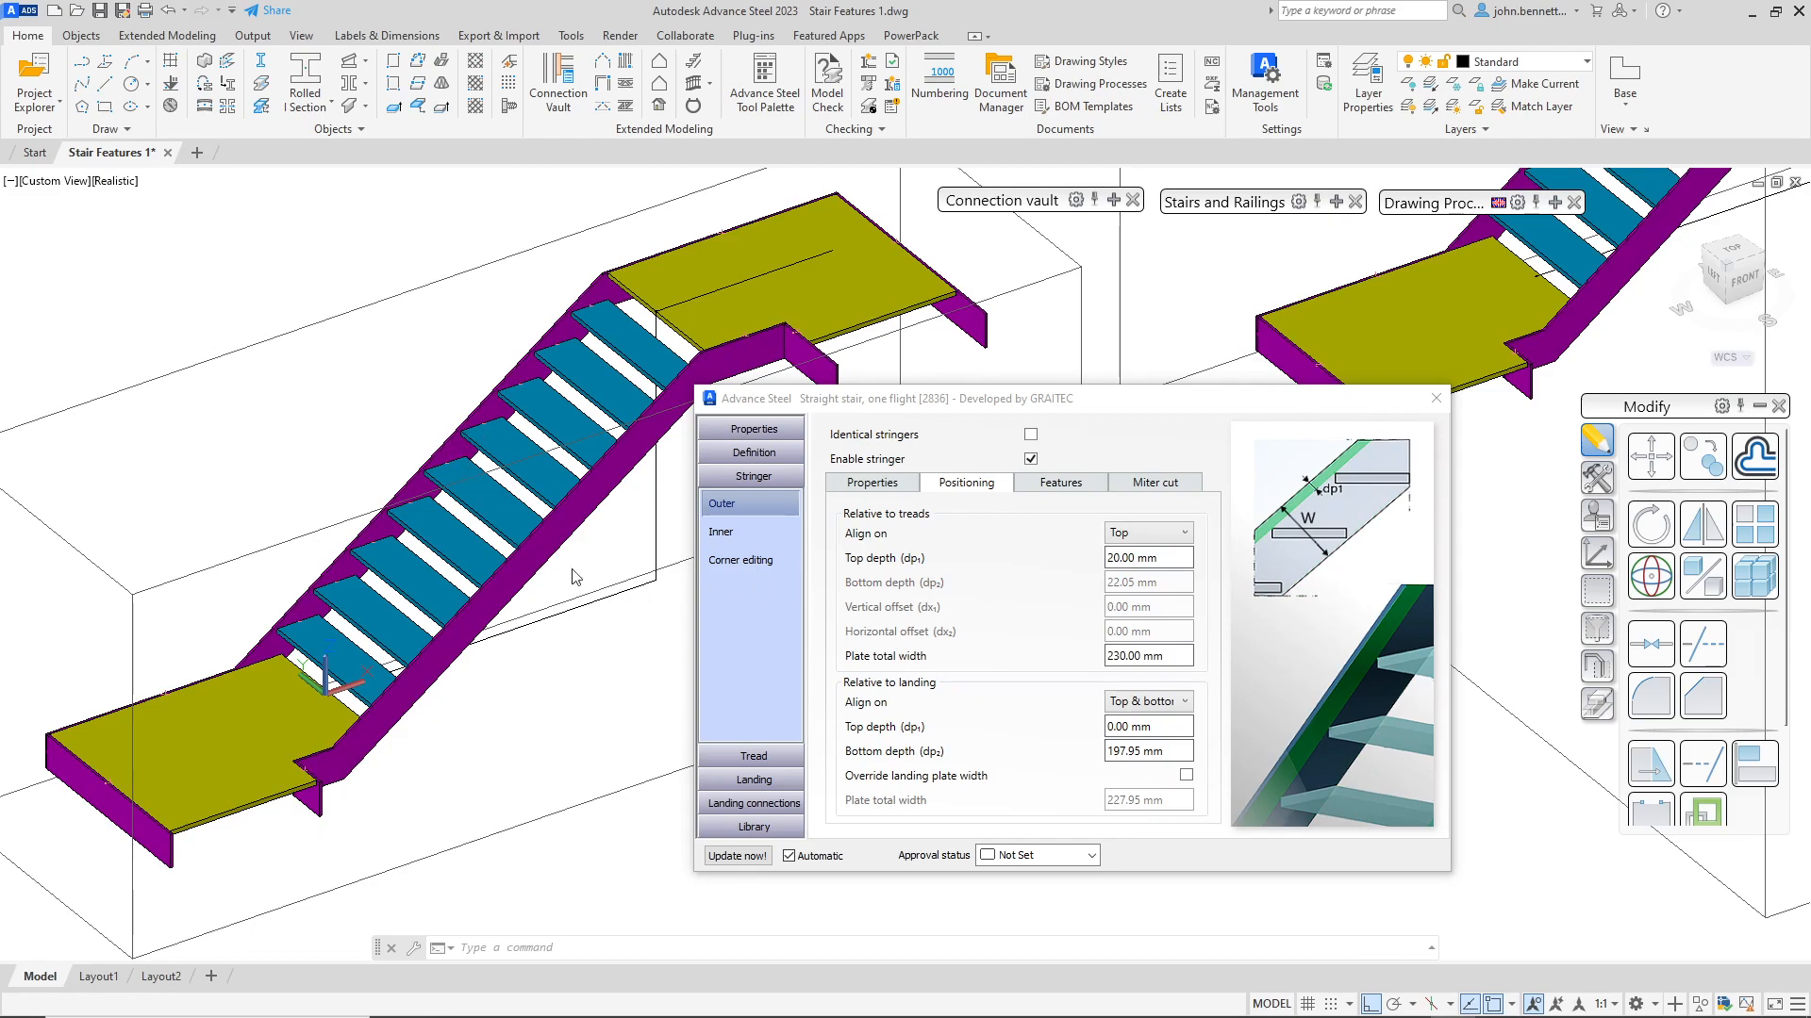
Step: Set the outer stringer's plate total width relative to the treads to 250 mm
scroll(447, 434, "up", 5)
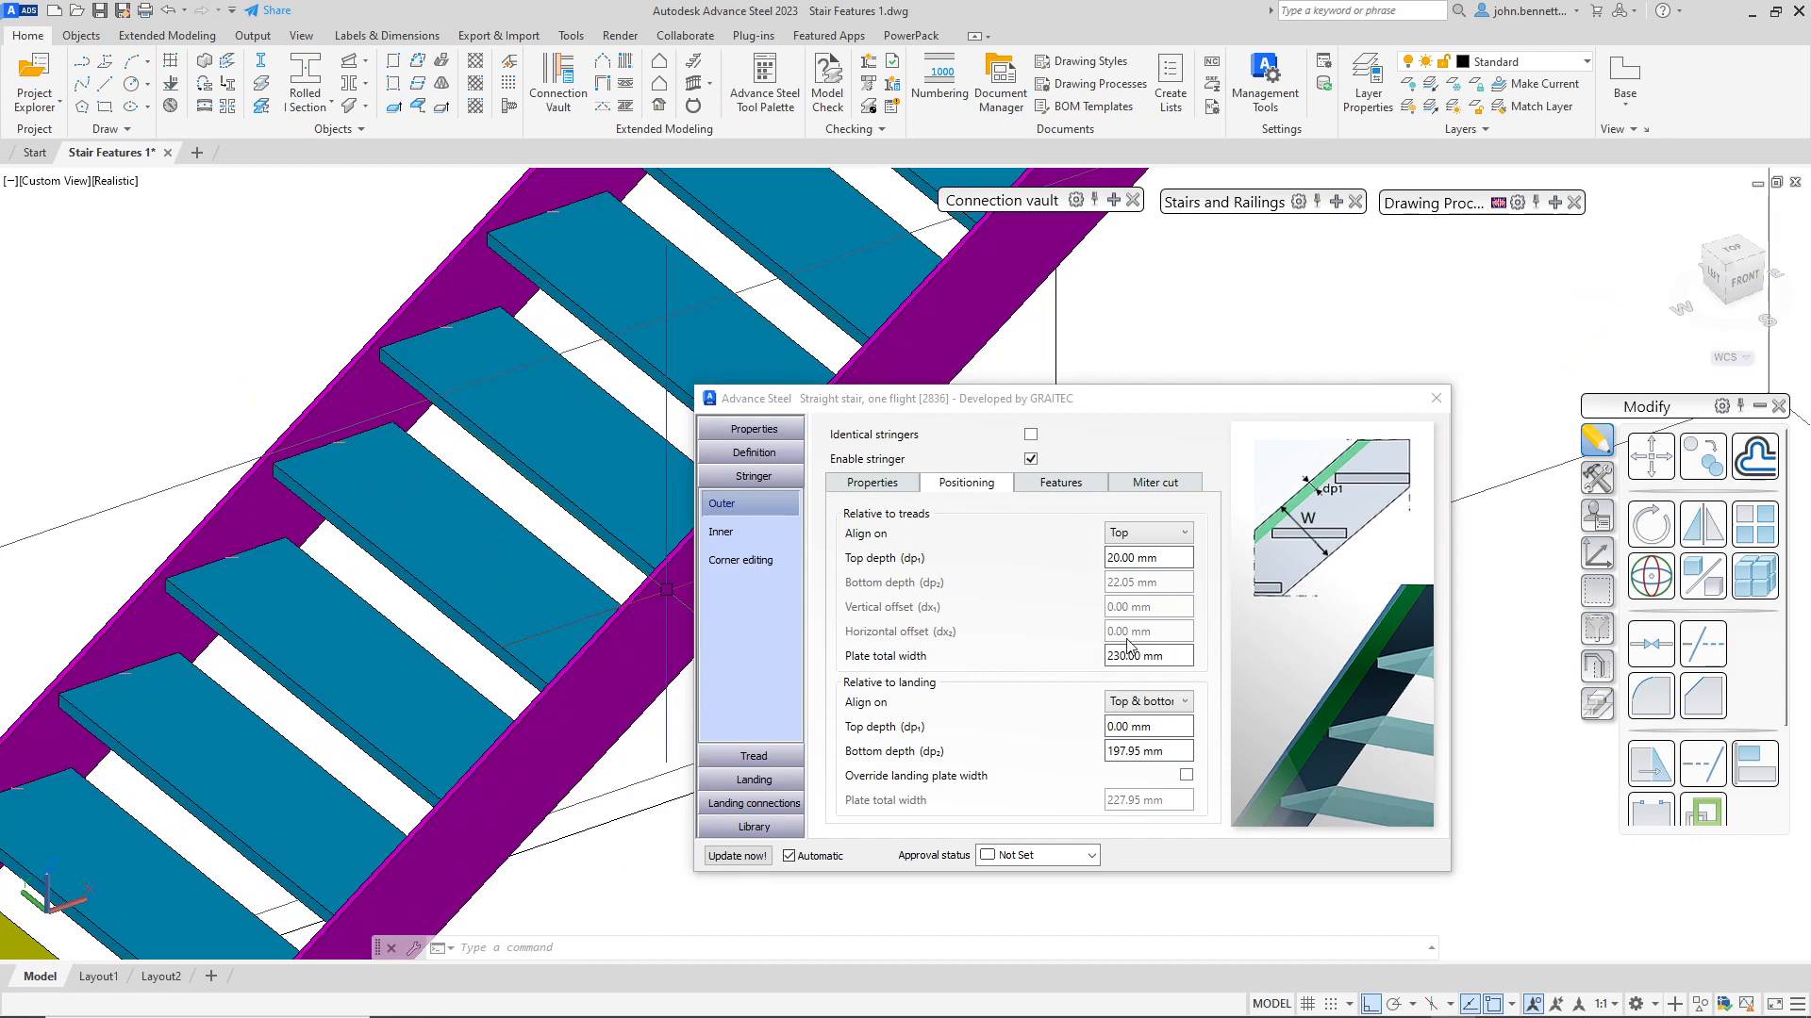
double_click(1178, 656)
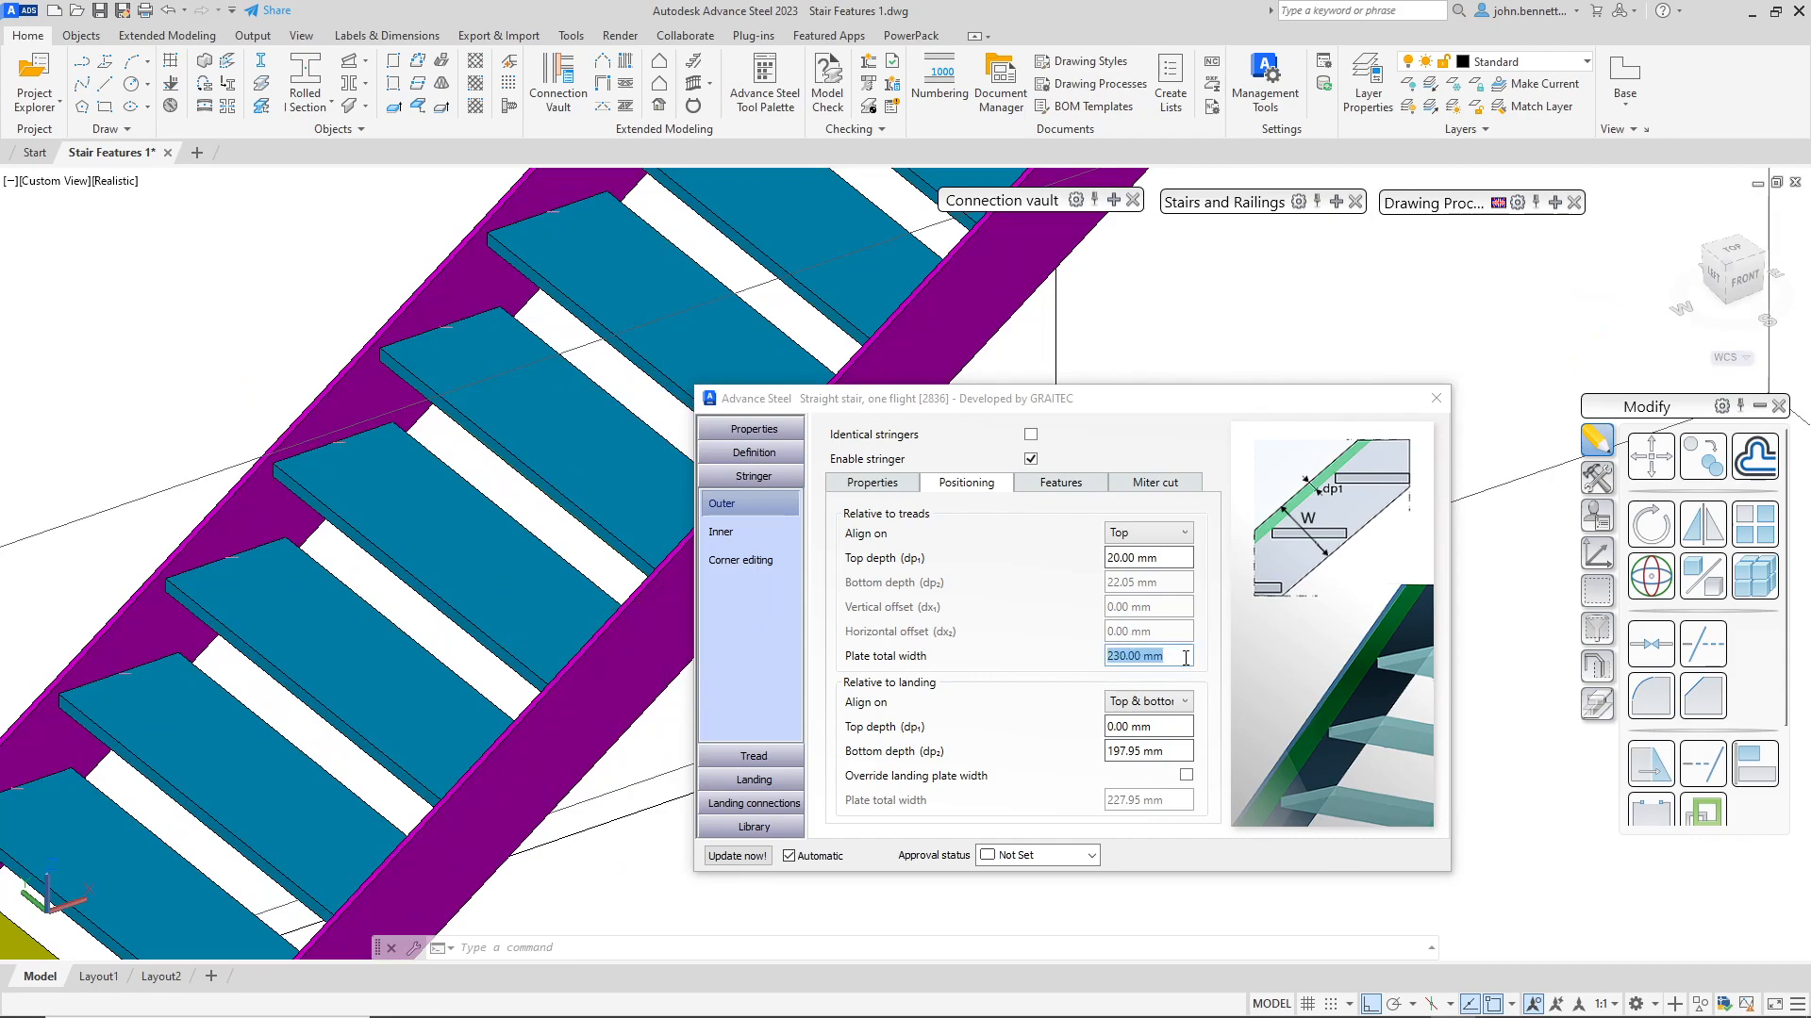
left_click(1167, 660)
key("BackSpace")
key("BackSpace")
key("BackSpace")
key("BackSpace")
key("BackSpace")
key("BackSpace")
key("BackSpace")
key("BackSpace")
key("BackSpace")
type("250")
key("Tab")
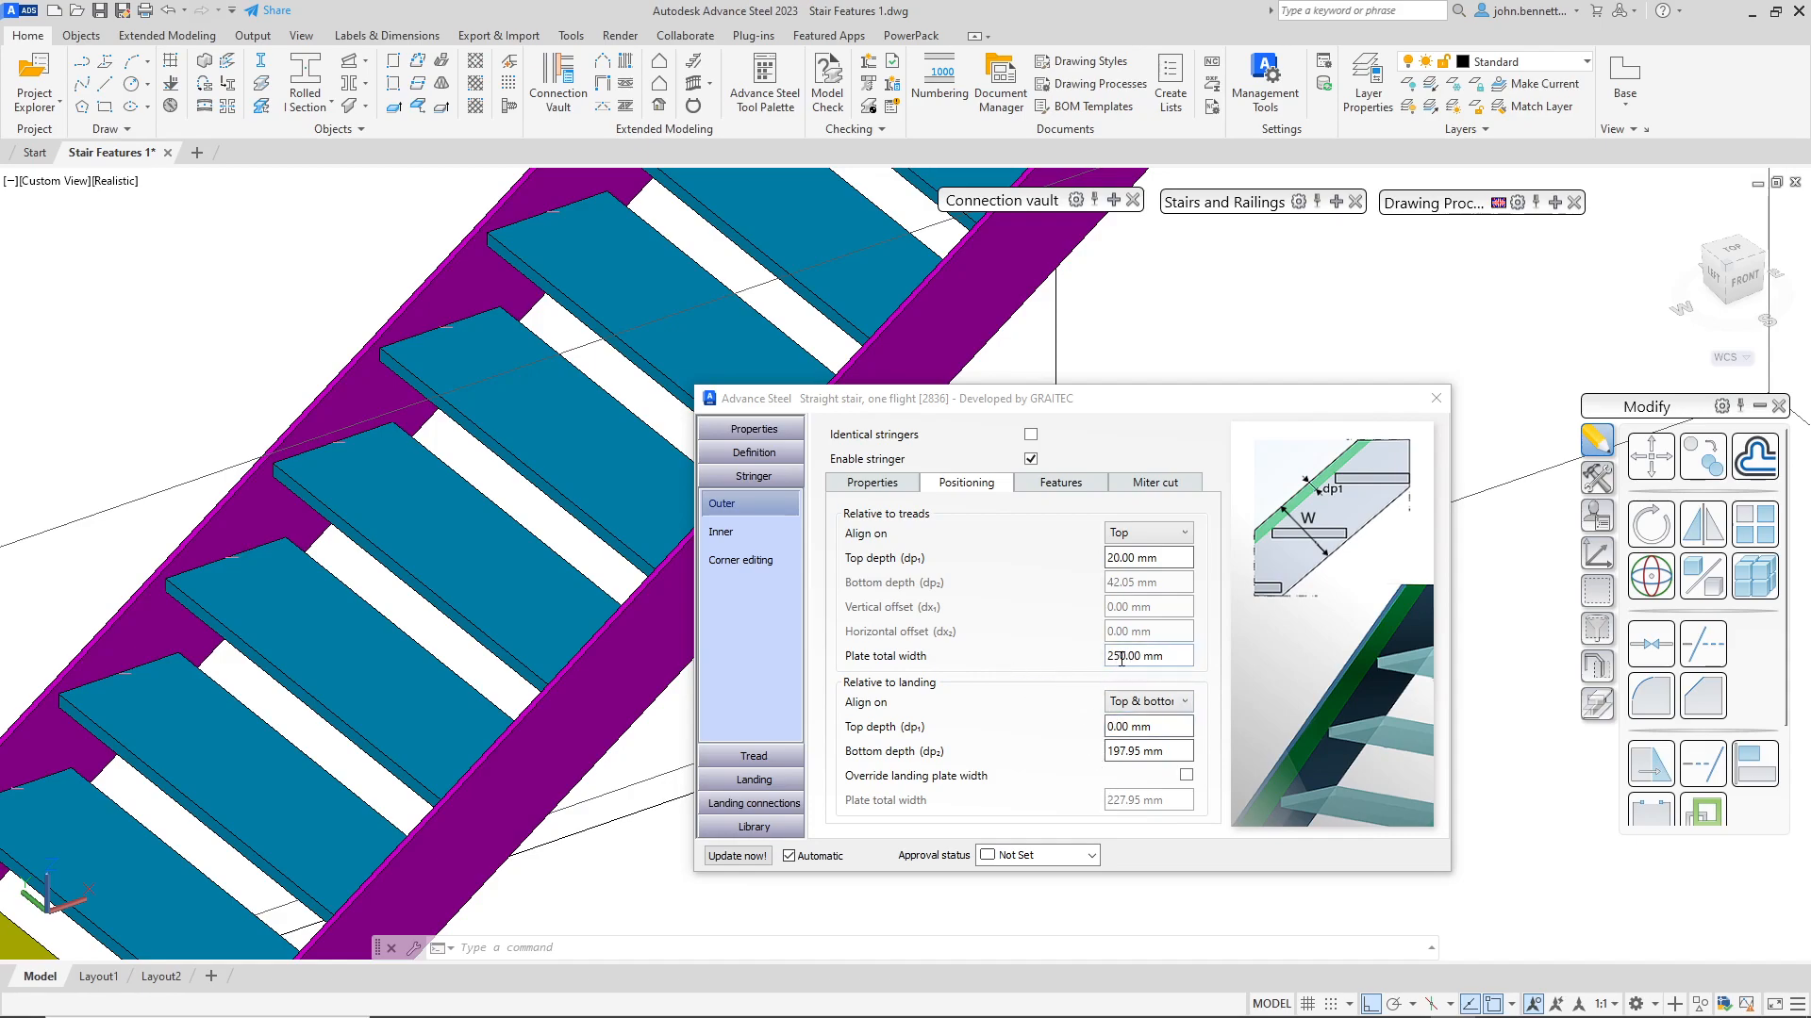
Step: Compare the inner stringer's positioning settings with the outer one and make both stringers identical
left_click(309, 403)
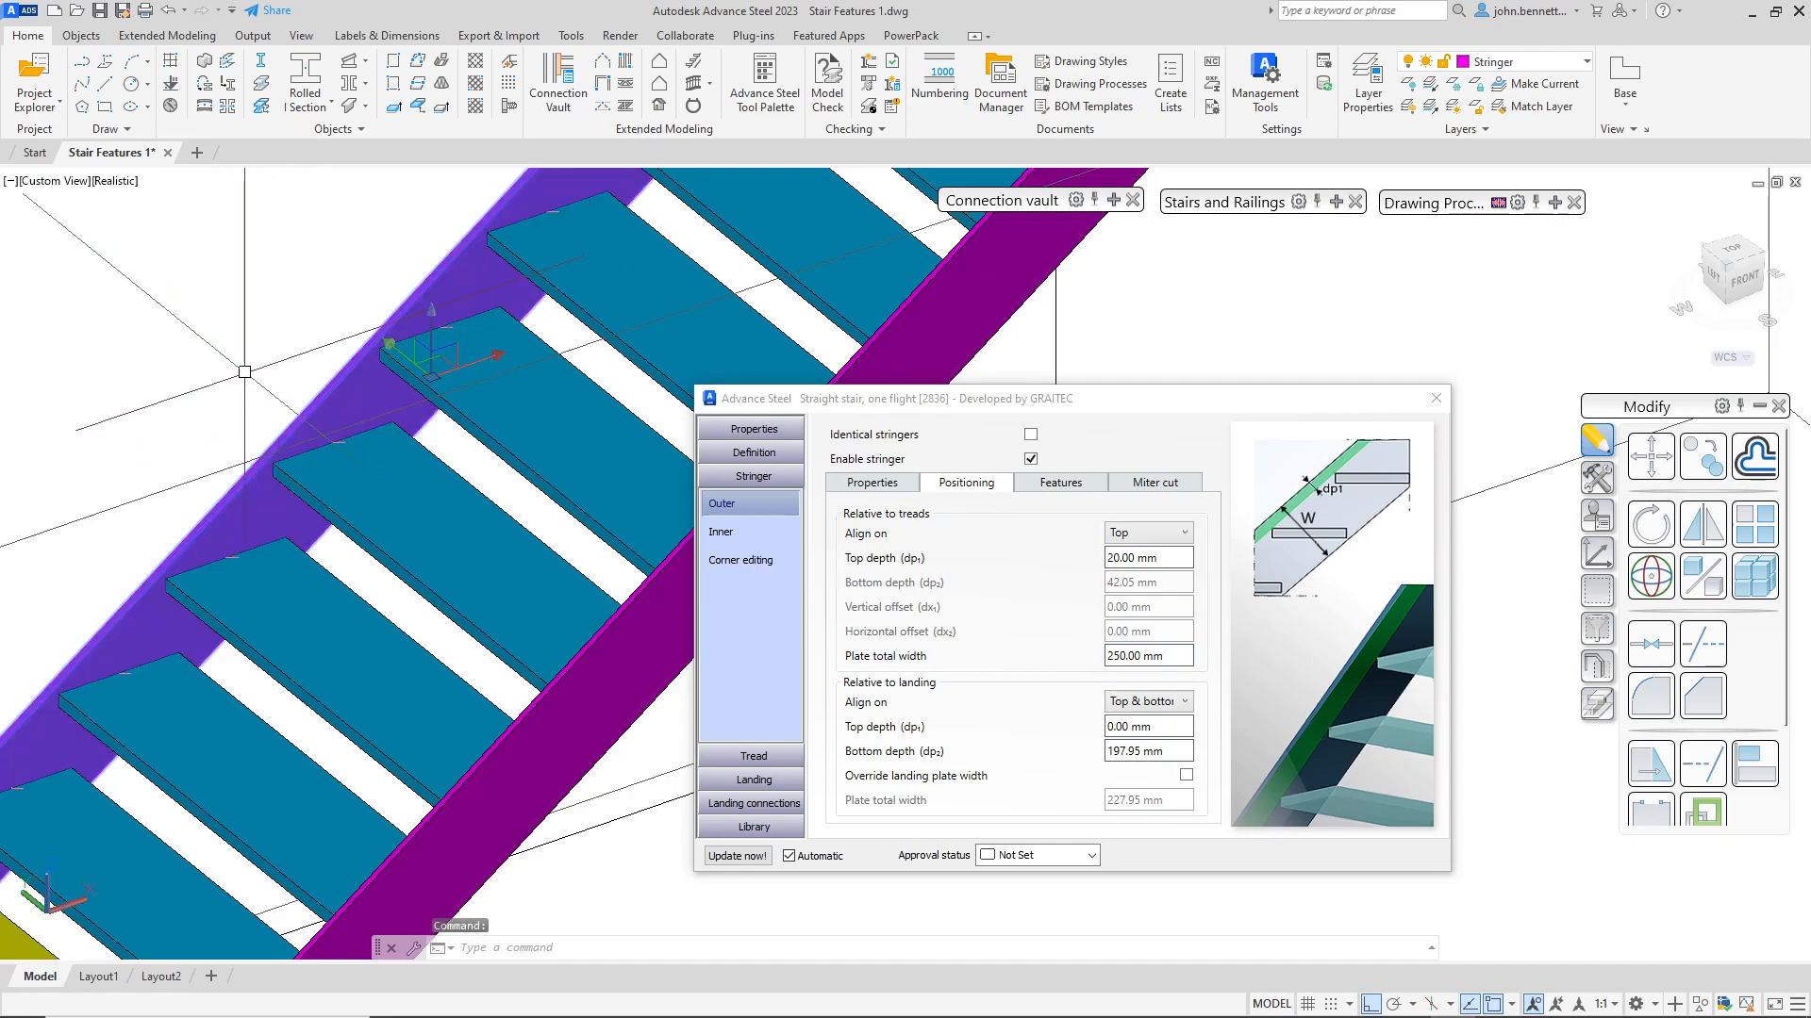
middle_click_drag(248, 401, 193, 390, "shift")
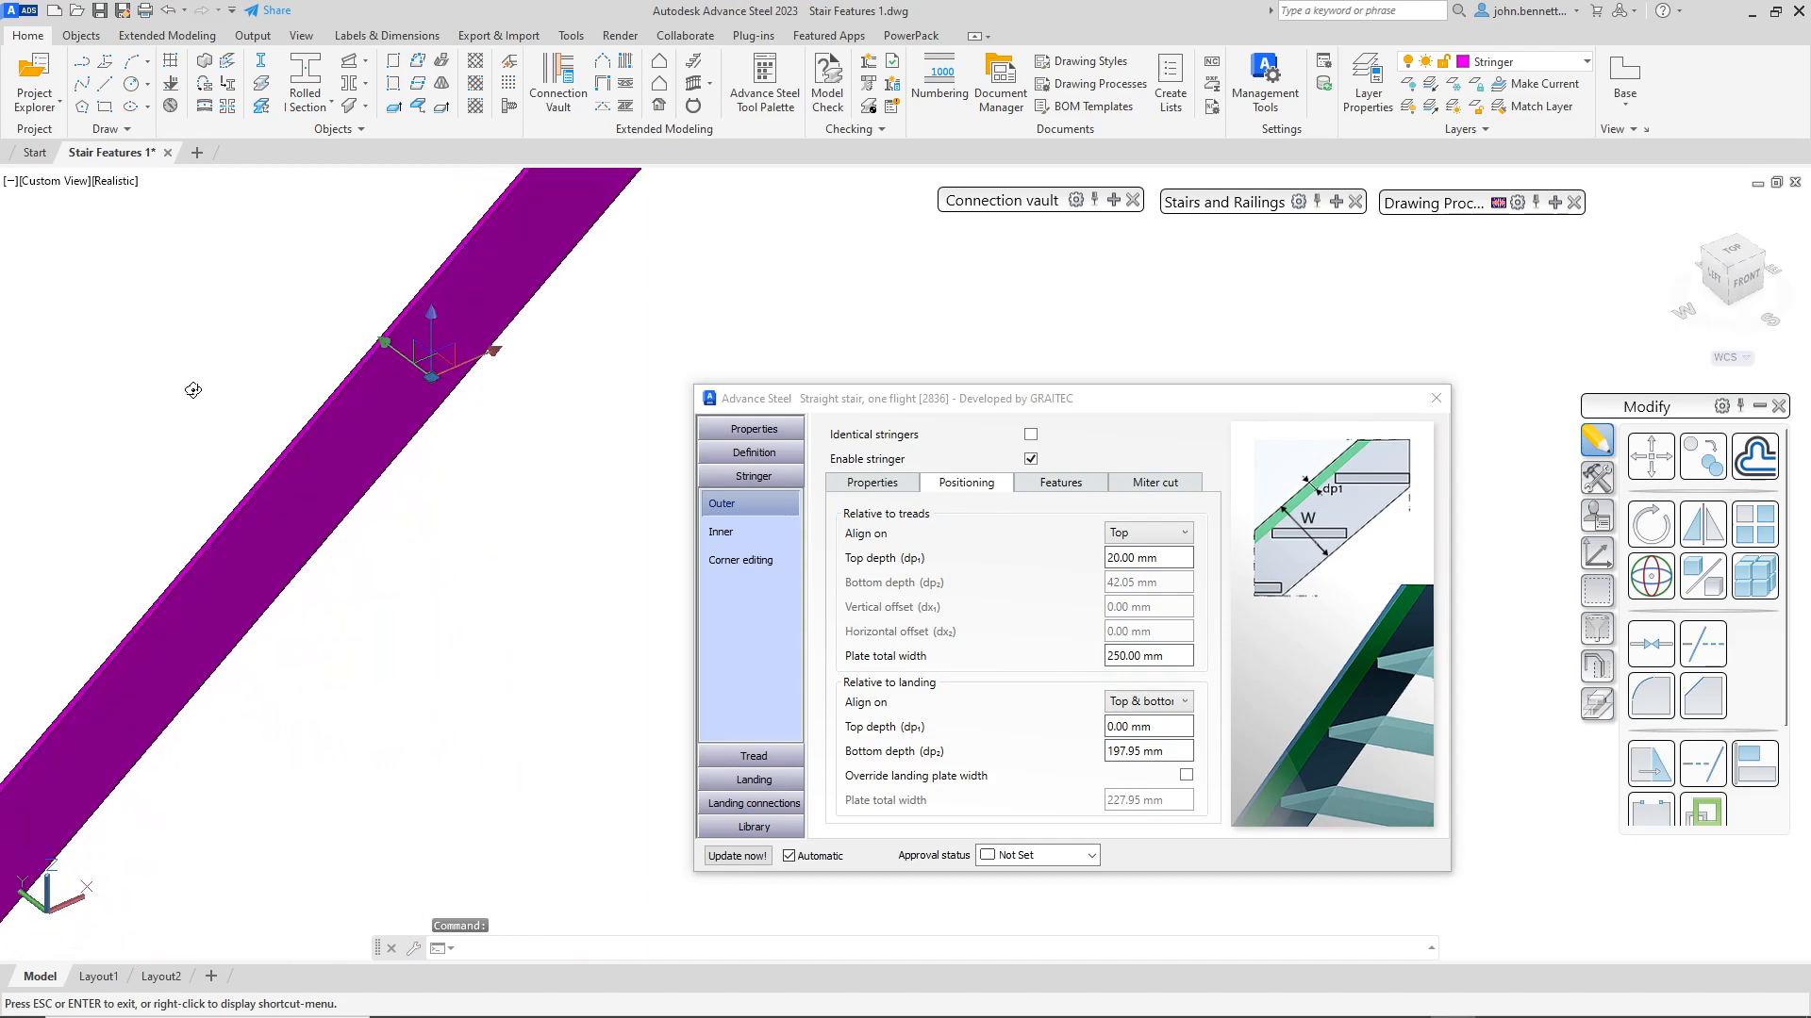
key("Escape")
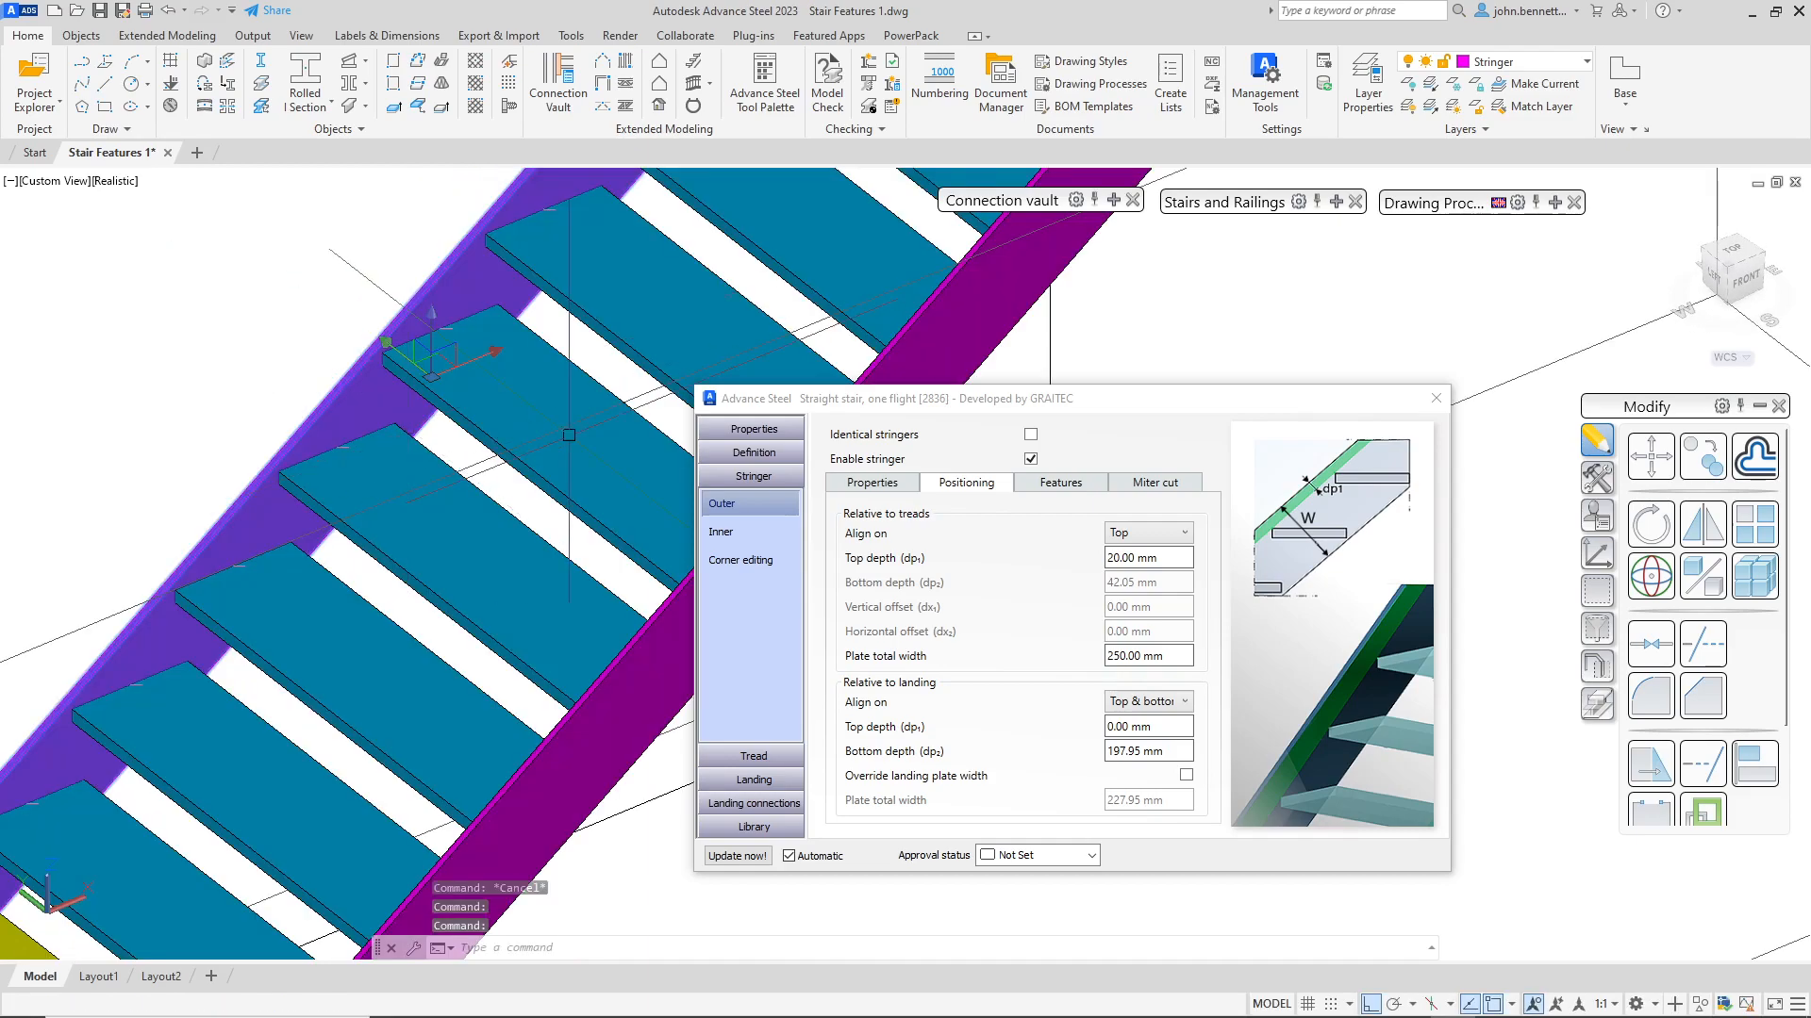
left_click(723, 533)
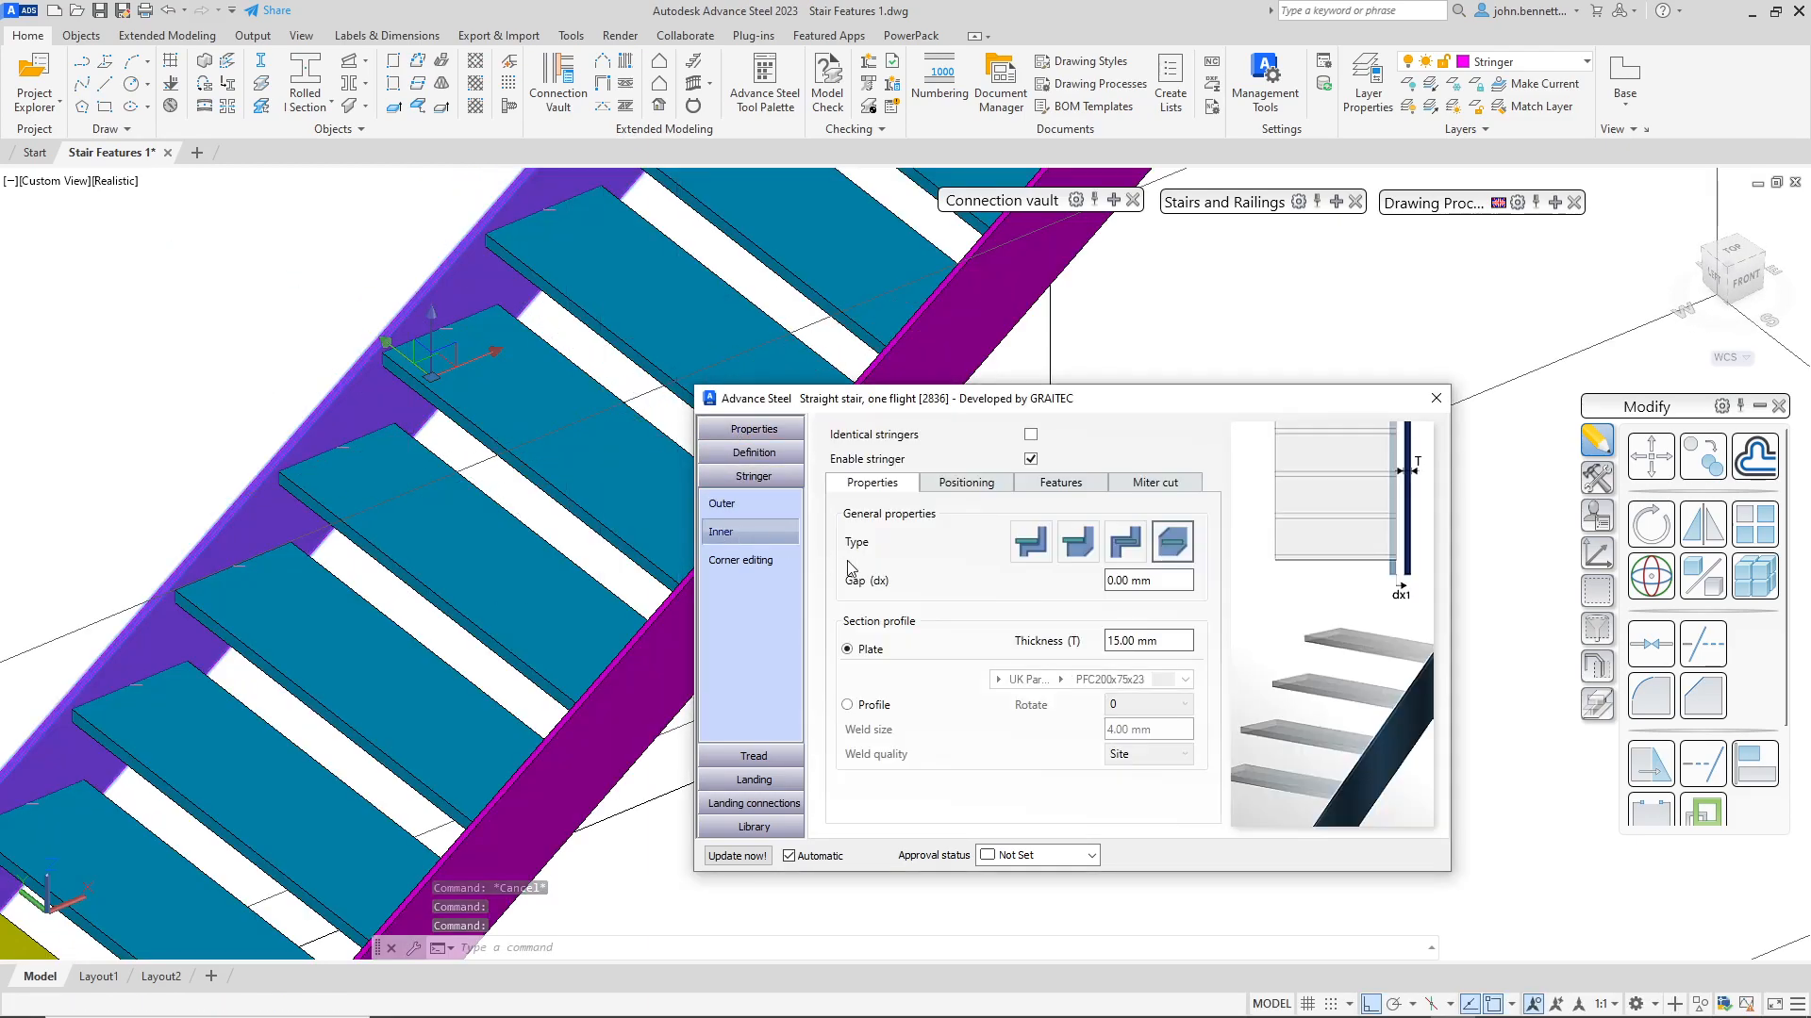
left_click(965, 483)
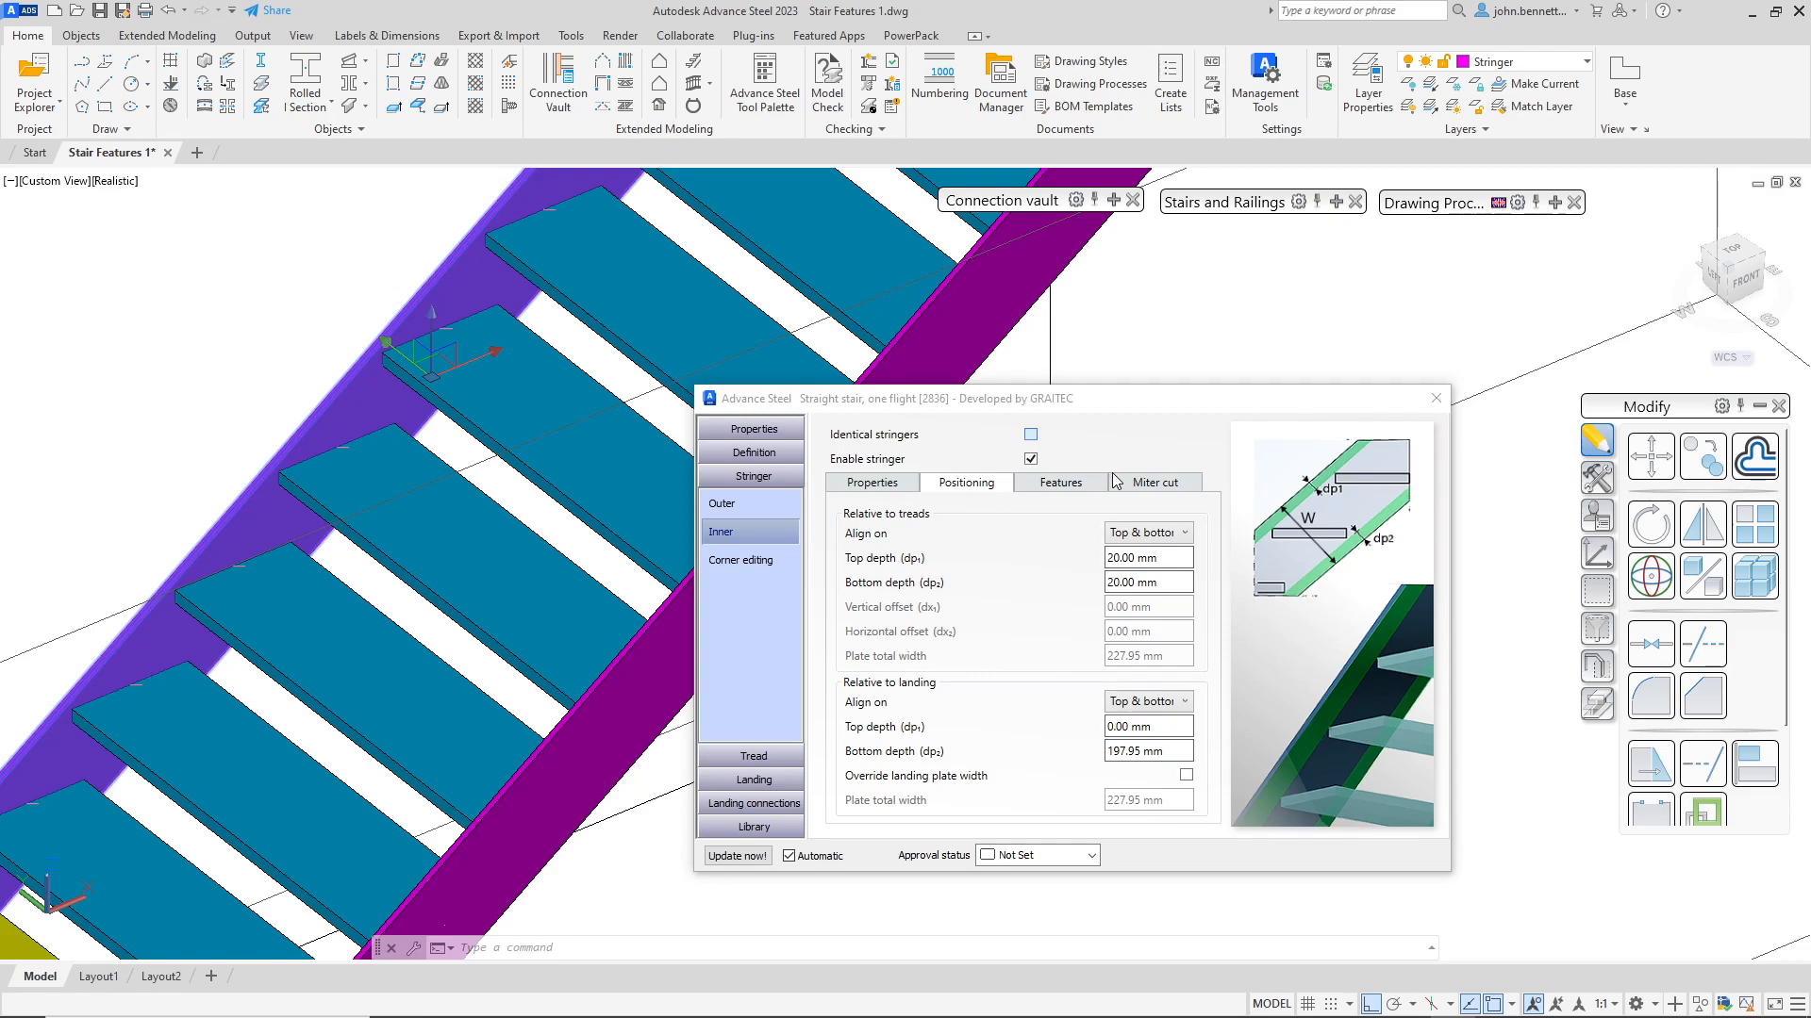
left_click(1030, 433)
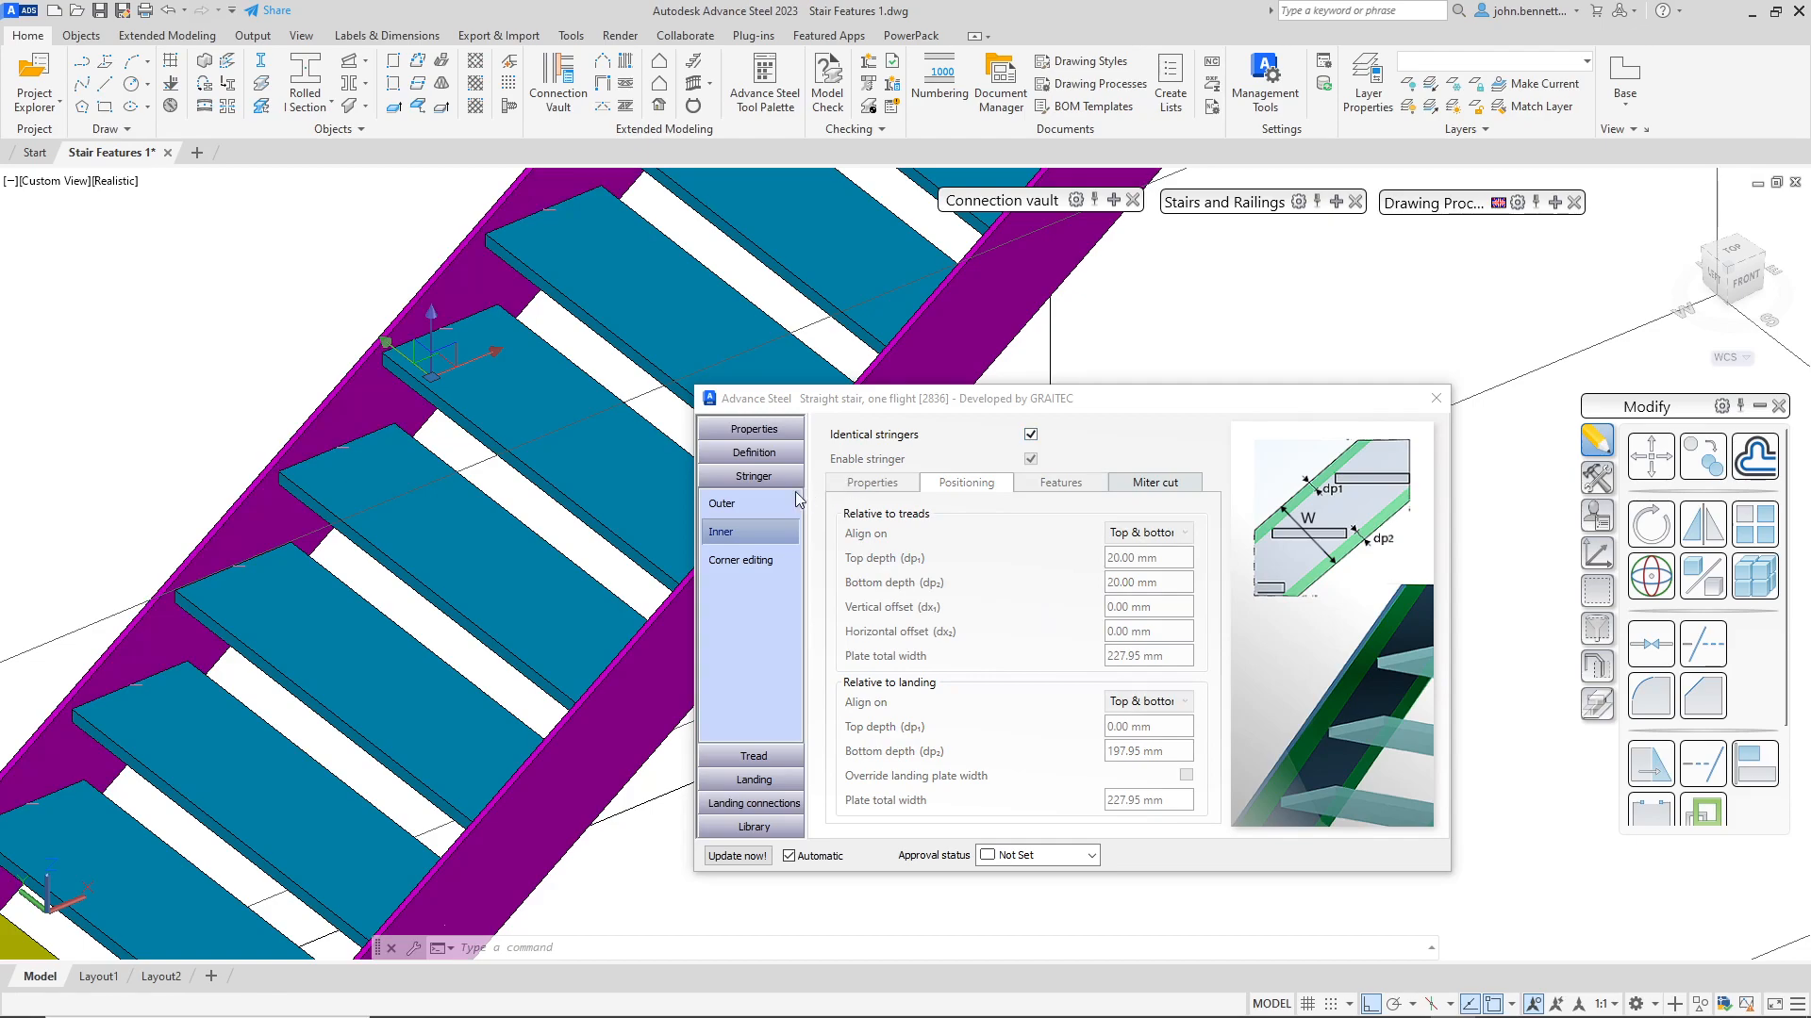
Step: Align the outer stringer on the top of the landing with a top depth of 20 mm
left_click(720, 505)
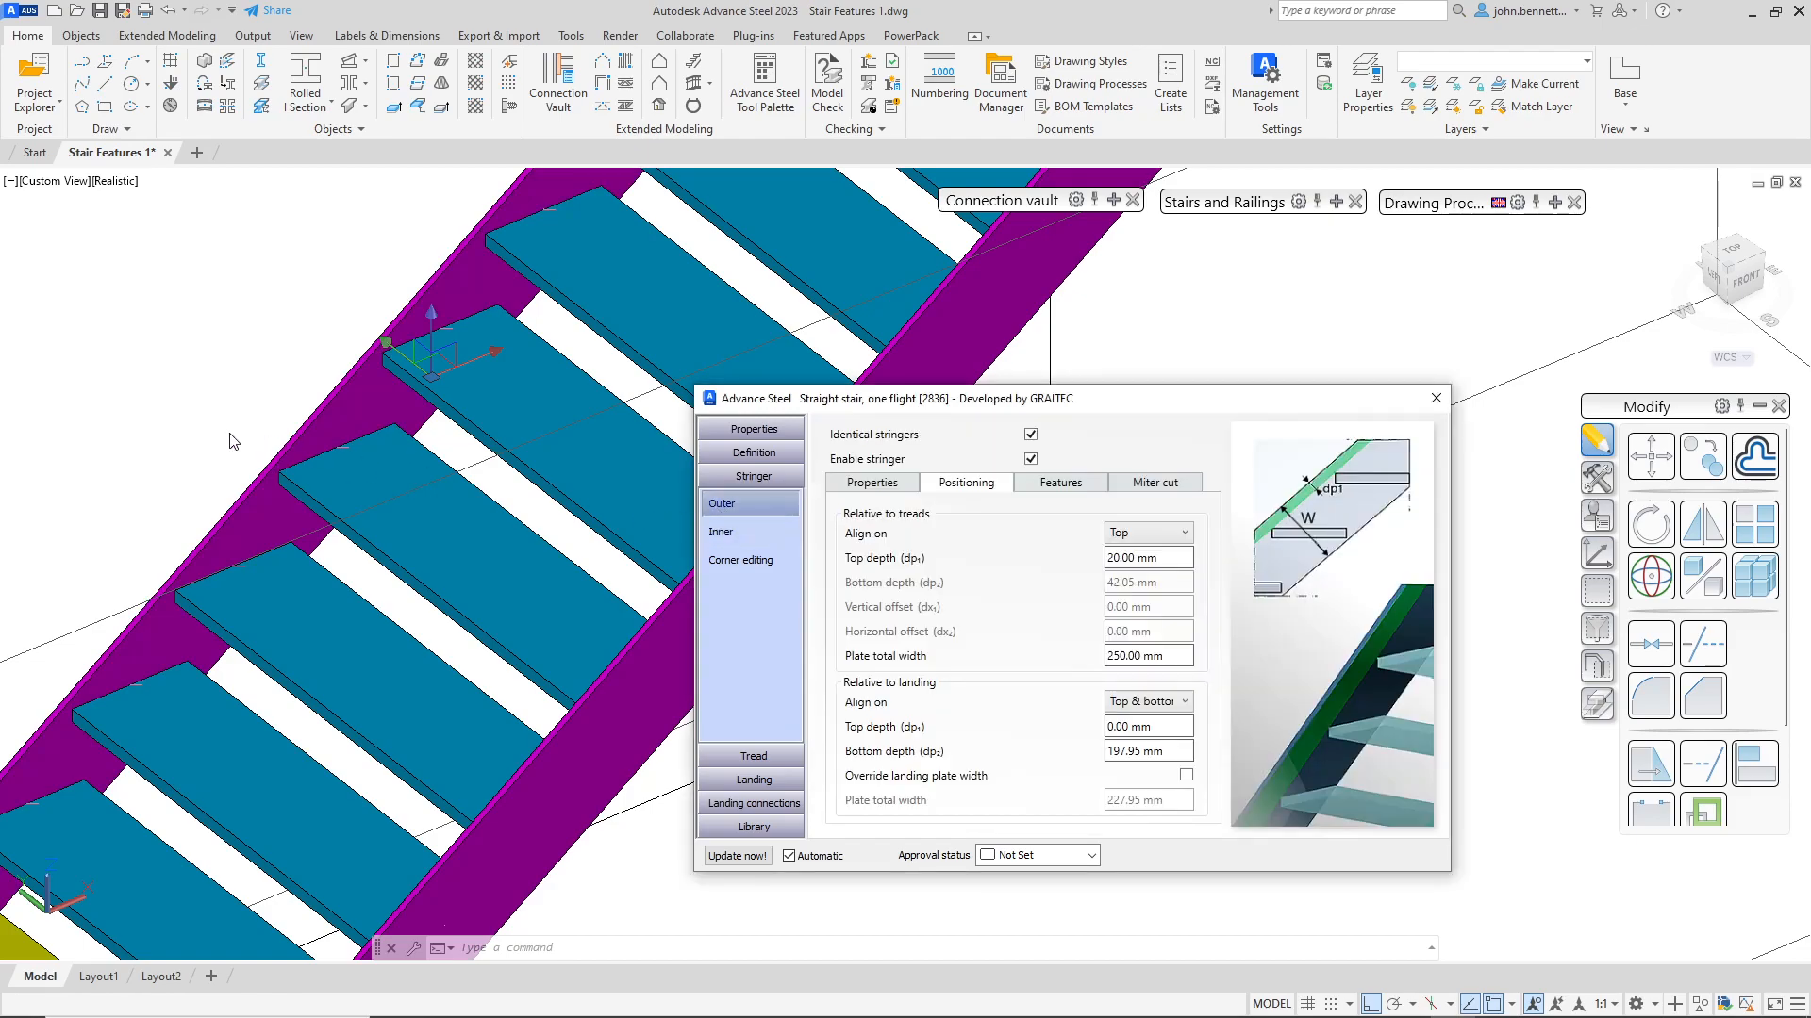
scroll(311, 454, "down", 4)
middle_click_drag(323, 460, 280, 663)
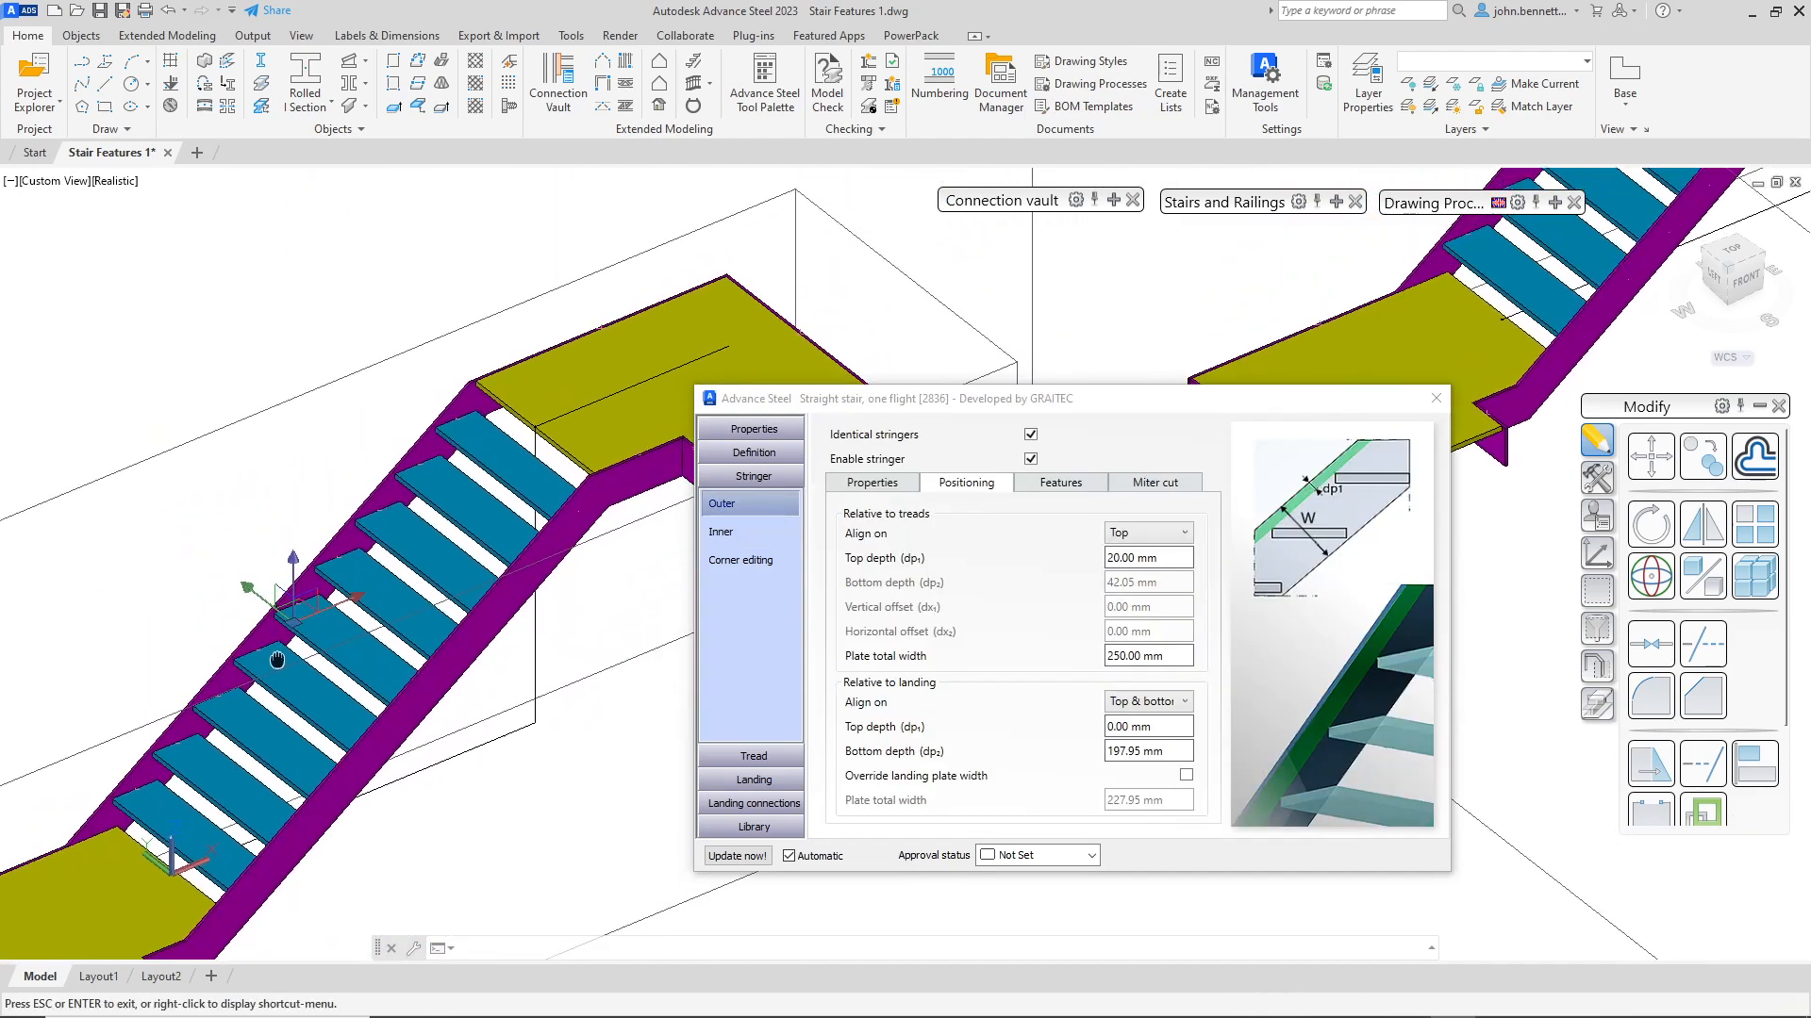
scroll(583, 398, "up", 5)
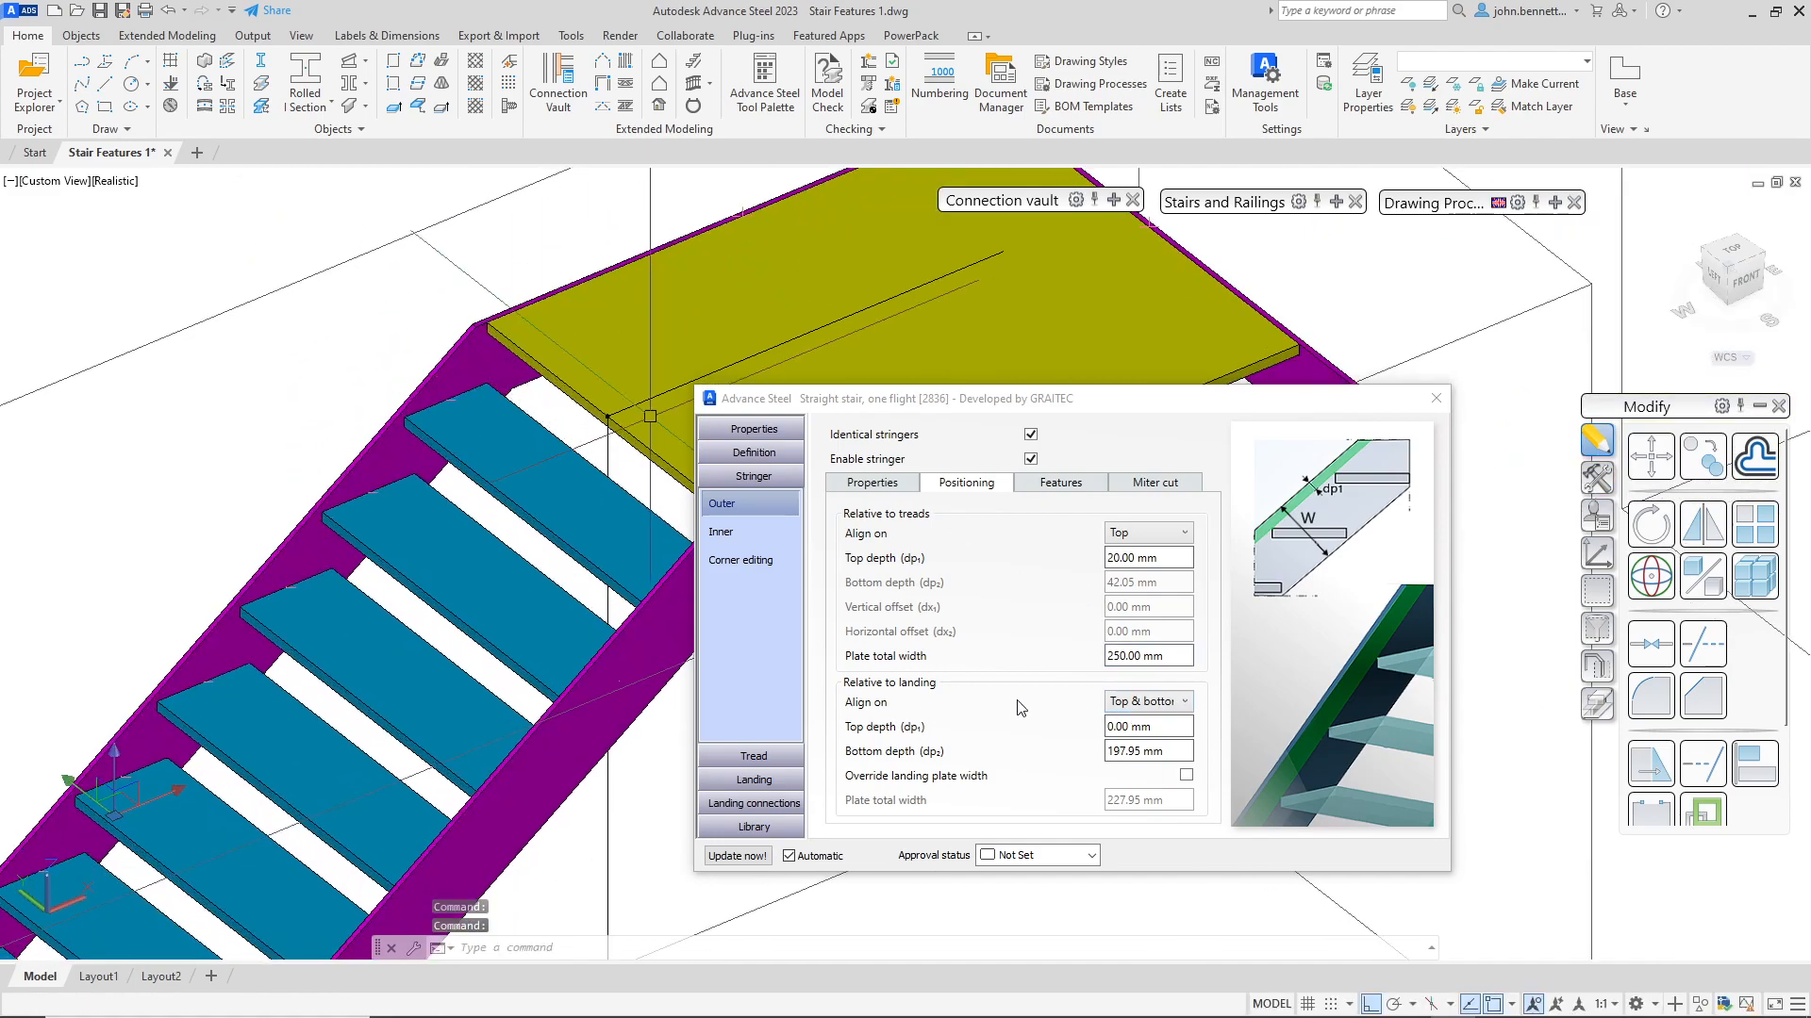
left_click(1178, 704)
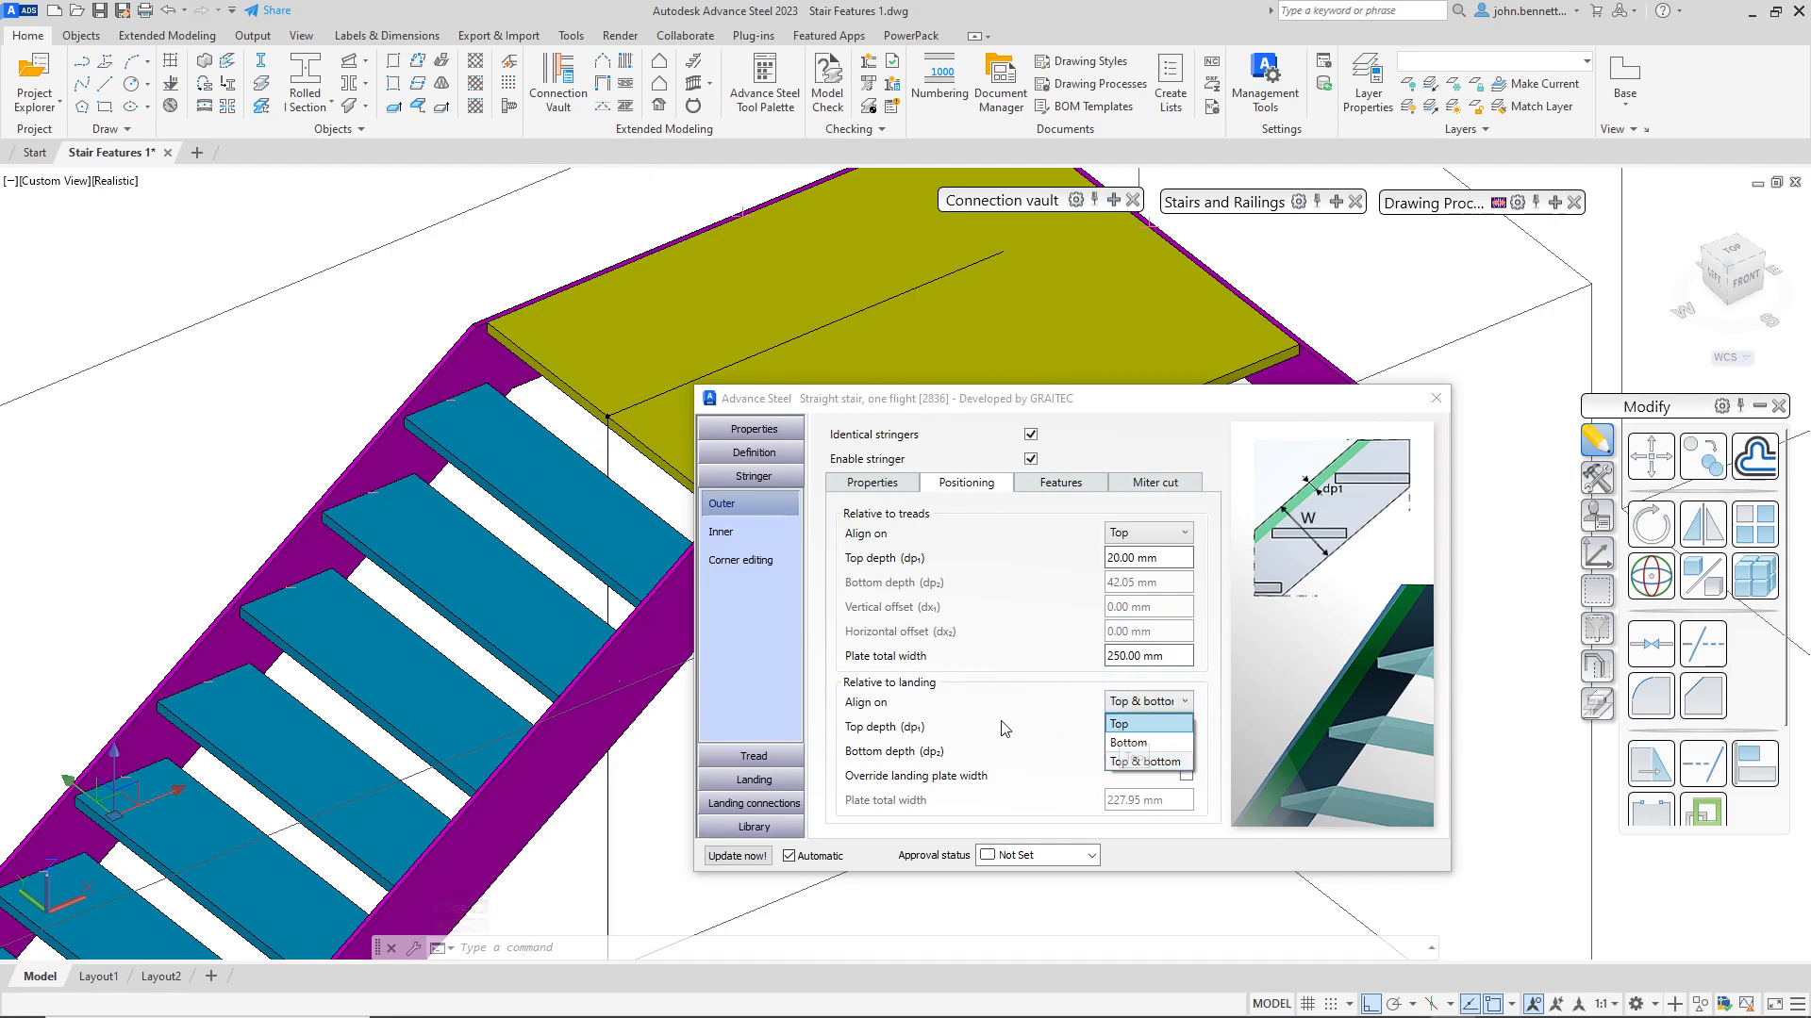
left_click(975, 734)
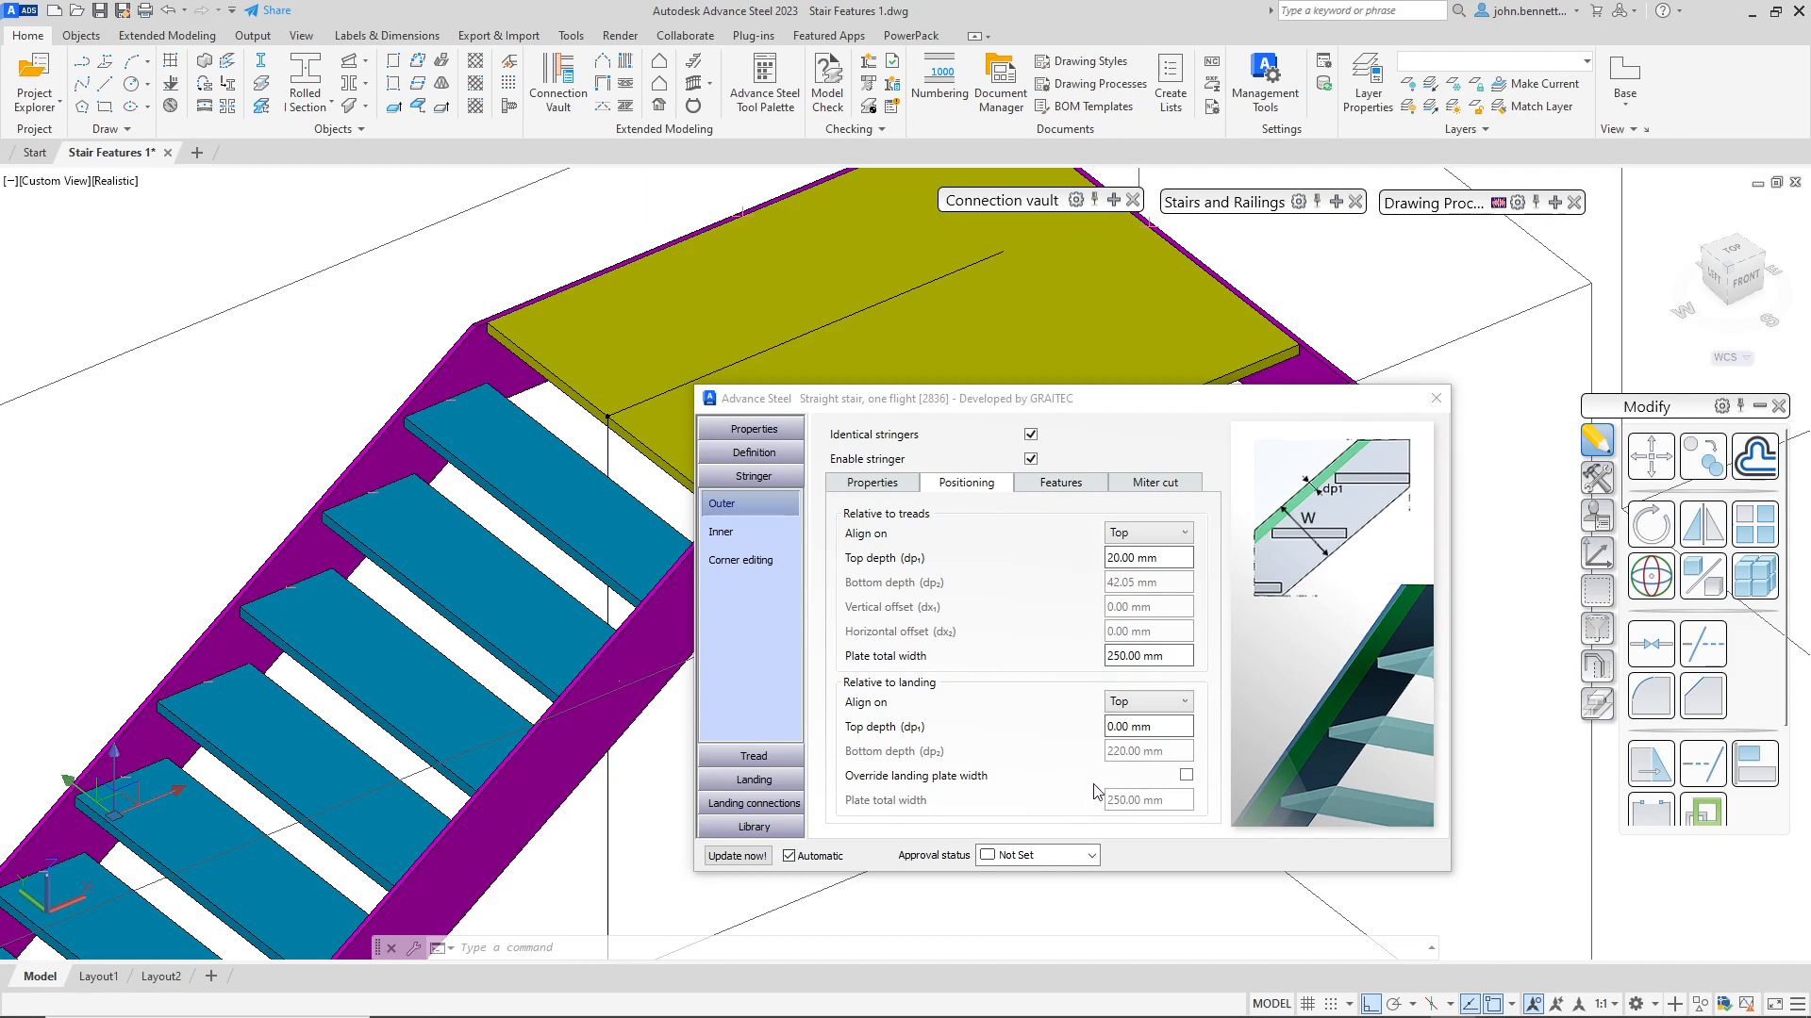
left_click(1155, 727)
type("20")
key("Tab")
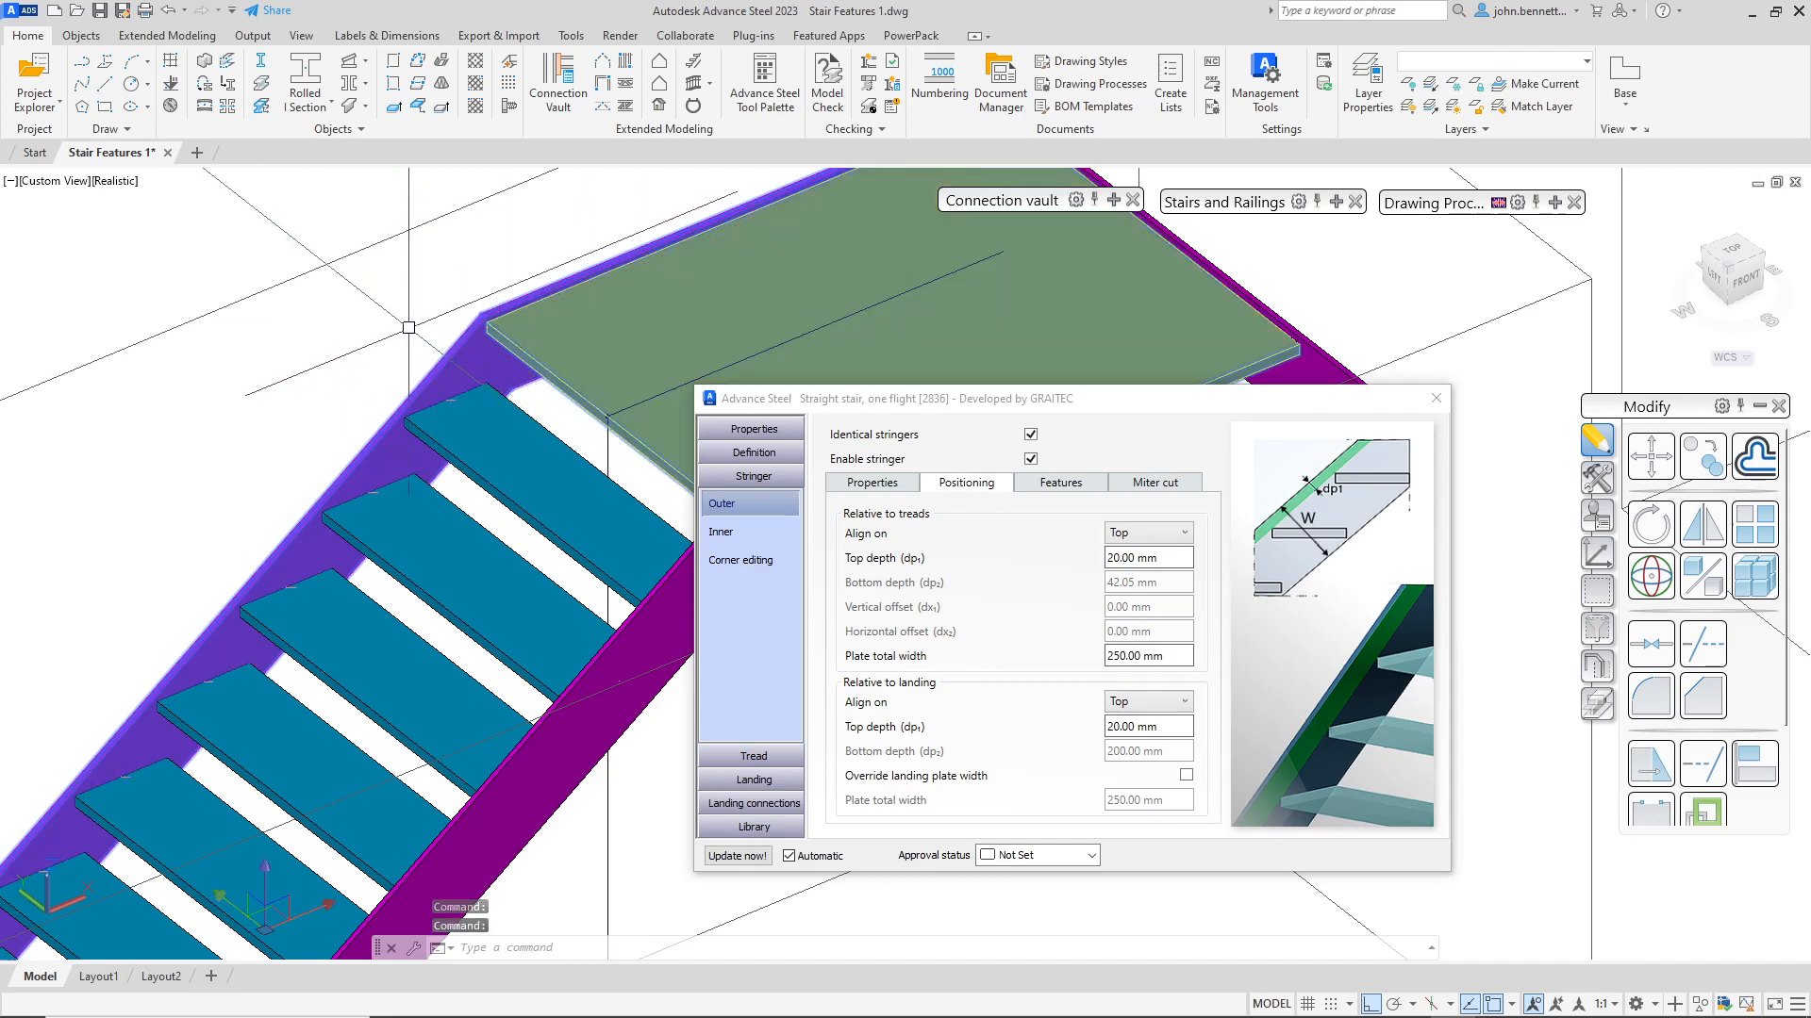
key("Escape")
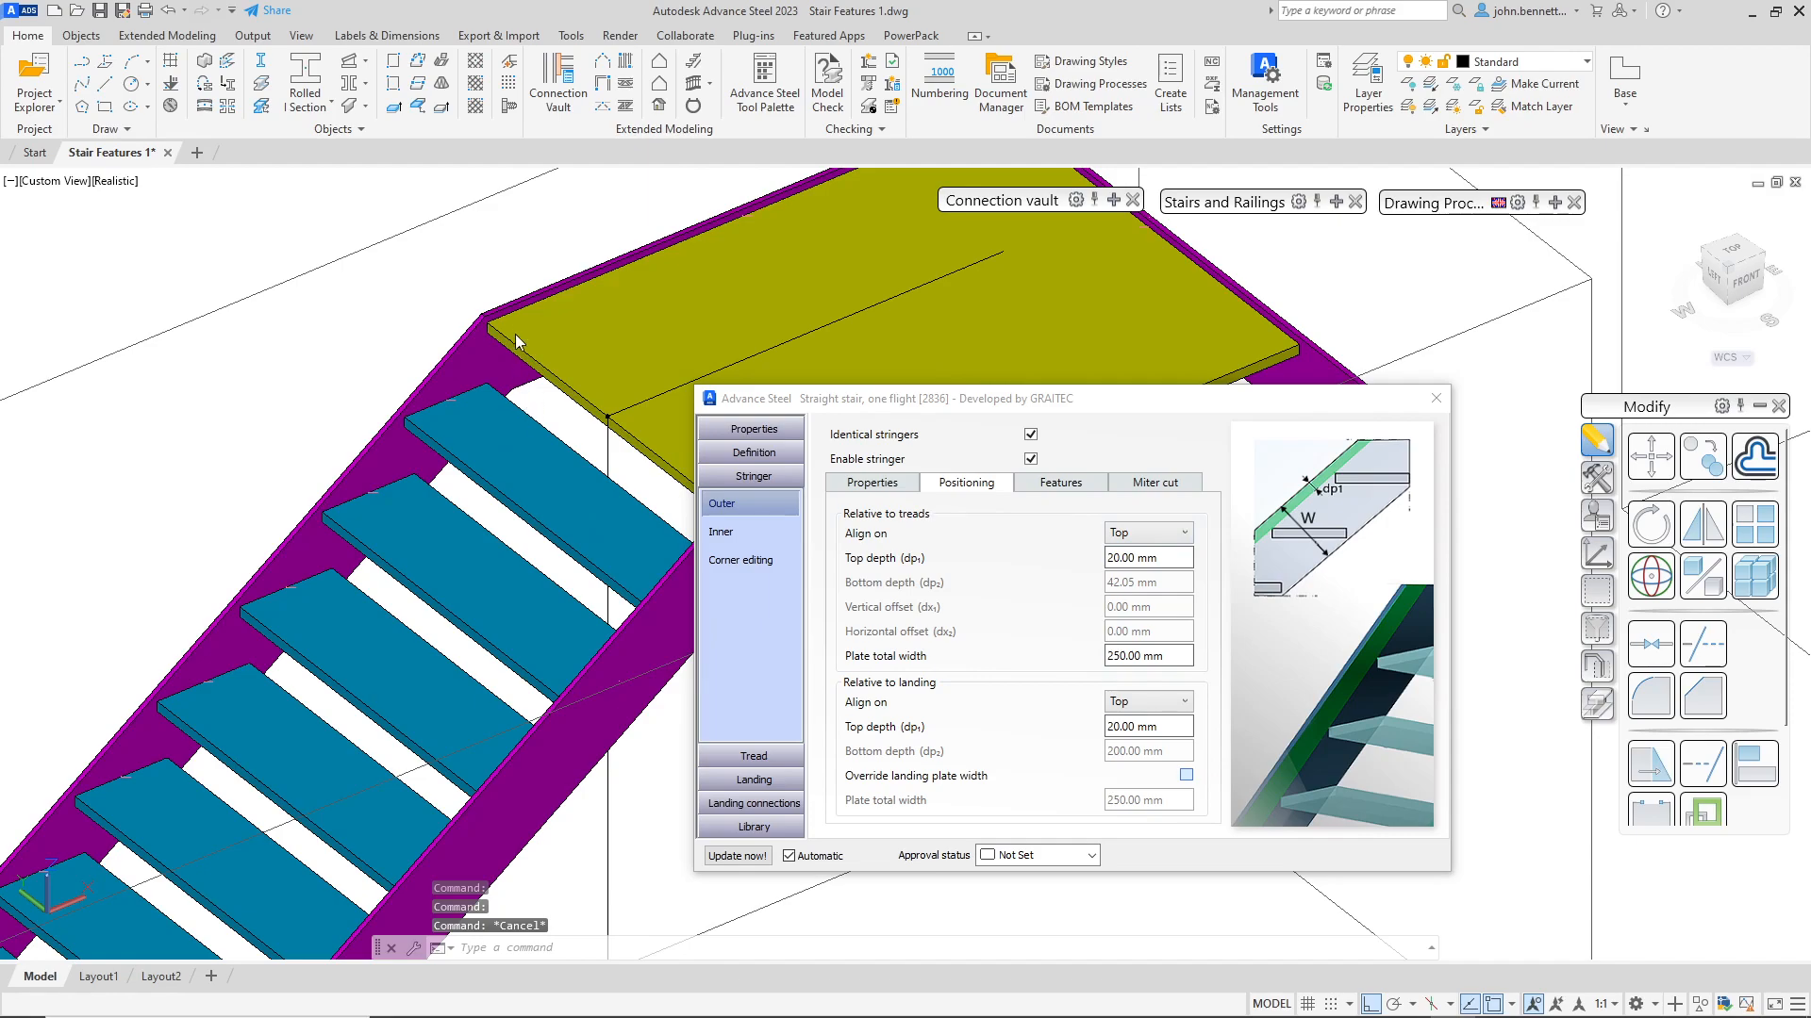
Step: Override the landing plate width and set its plate total width to 200 mm
middle_click_drag(384, 341, 360, 544, "shift")
scroll(640, 586, "up", 3)
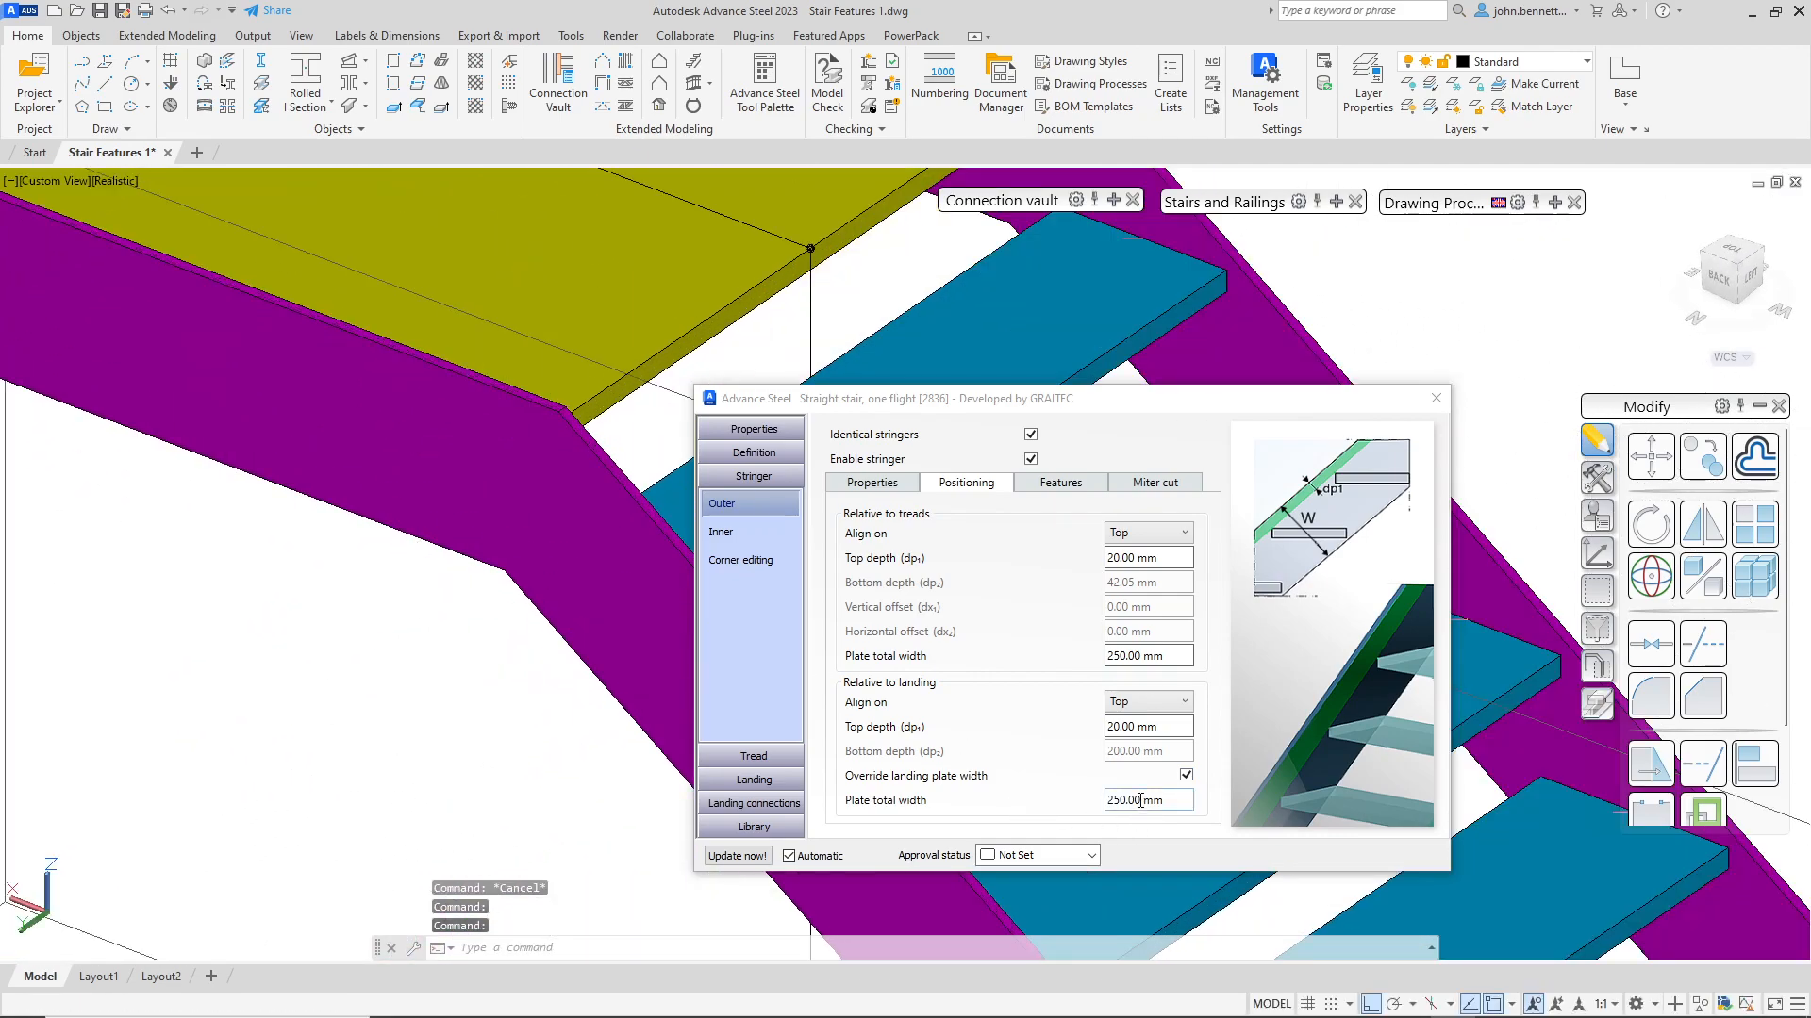
left_click_drag(1174, 800, 1025, 804)
type("200")
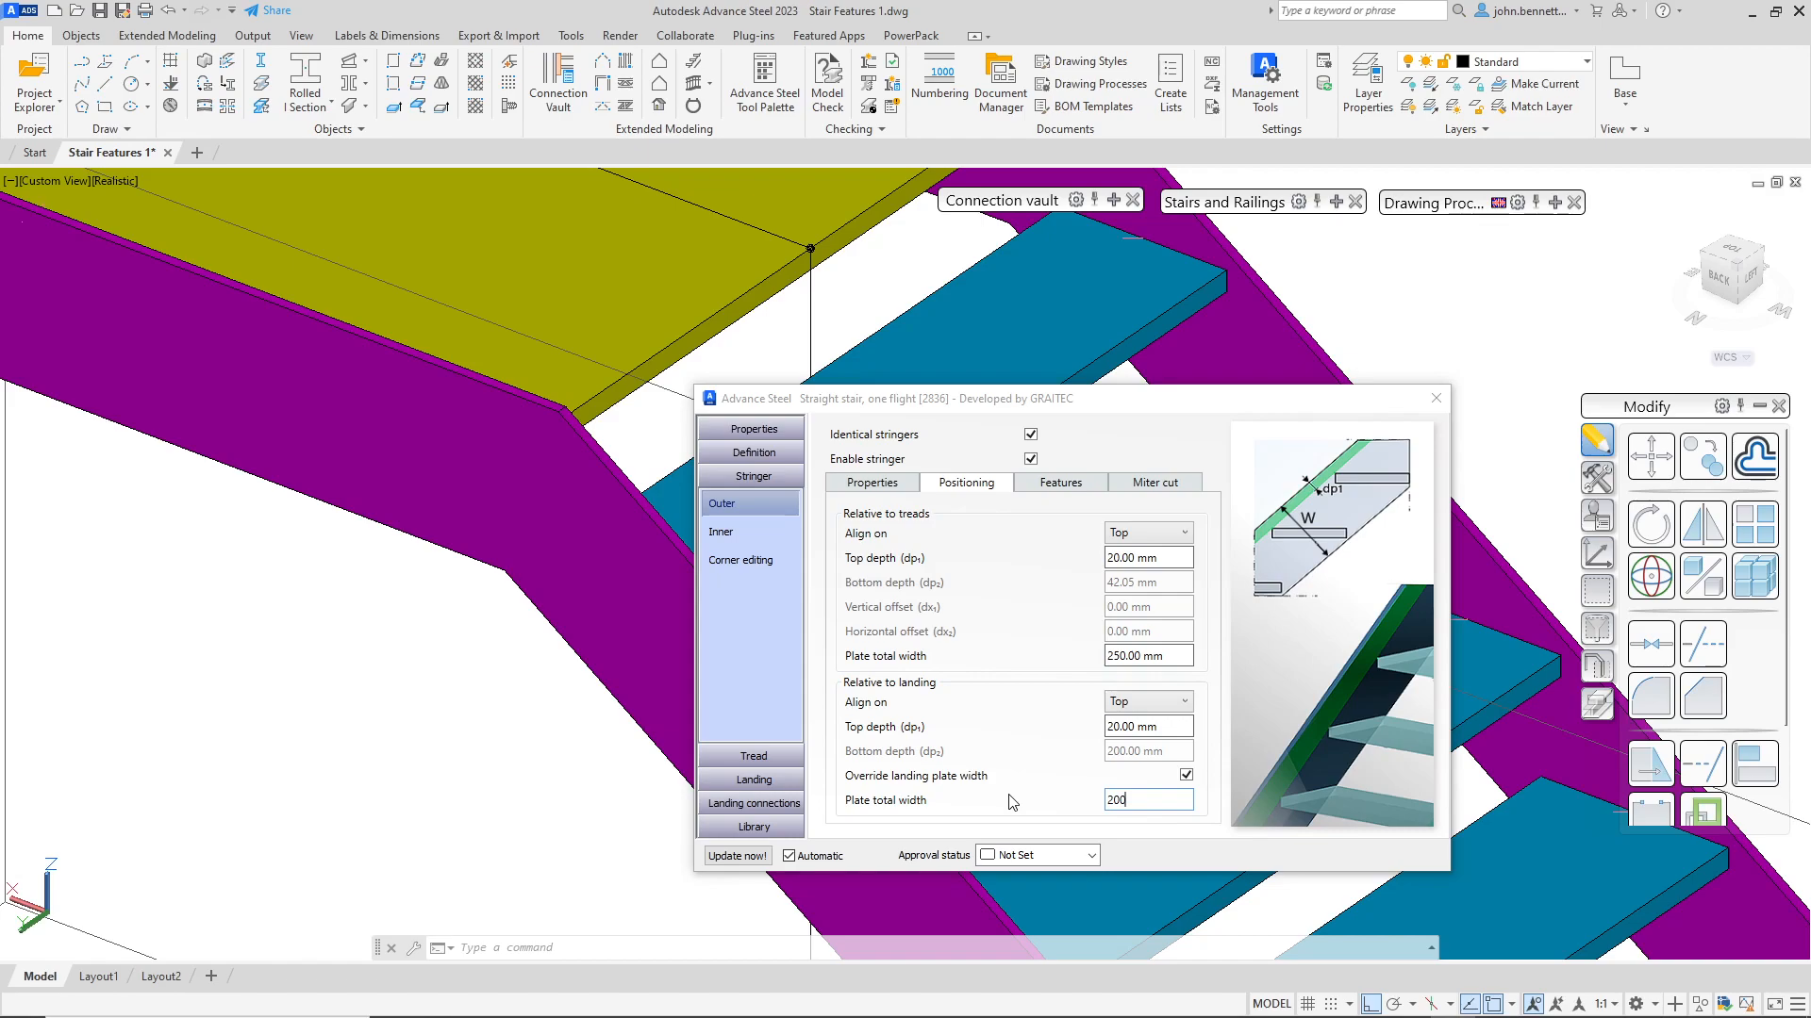
key("Return")
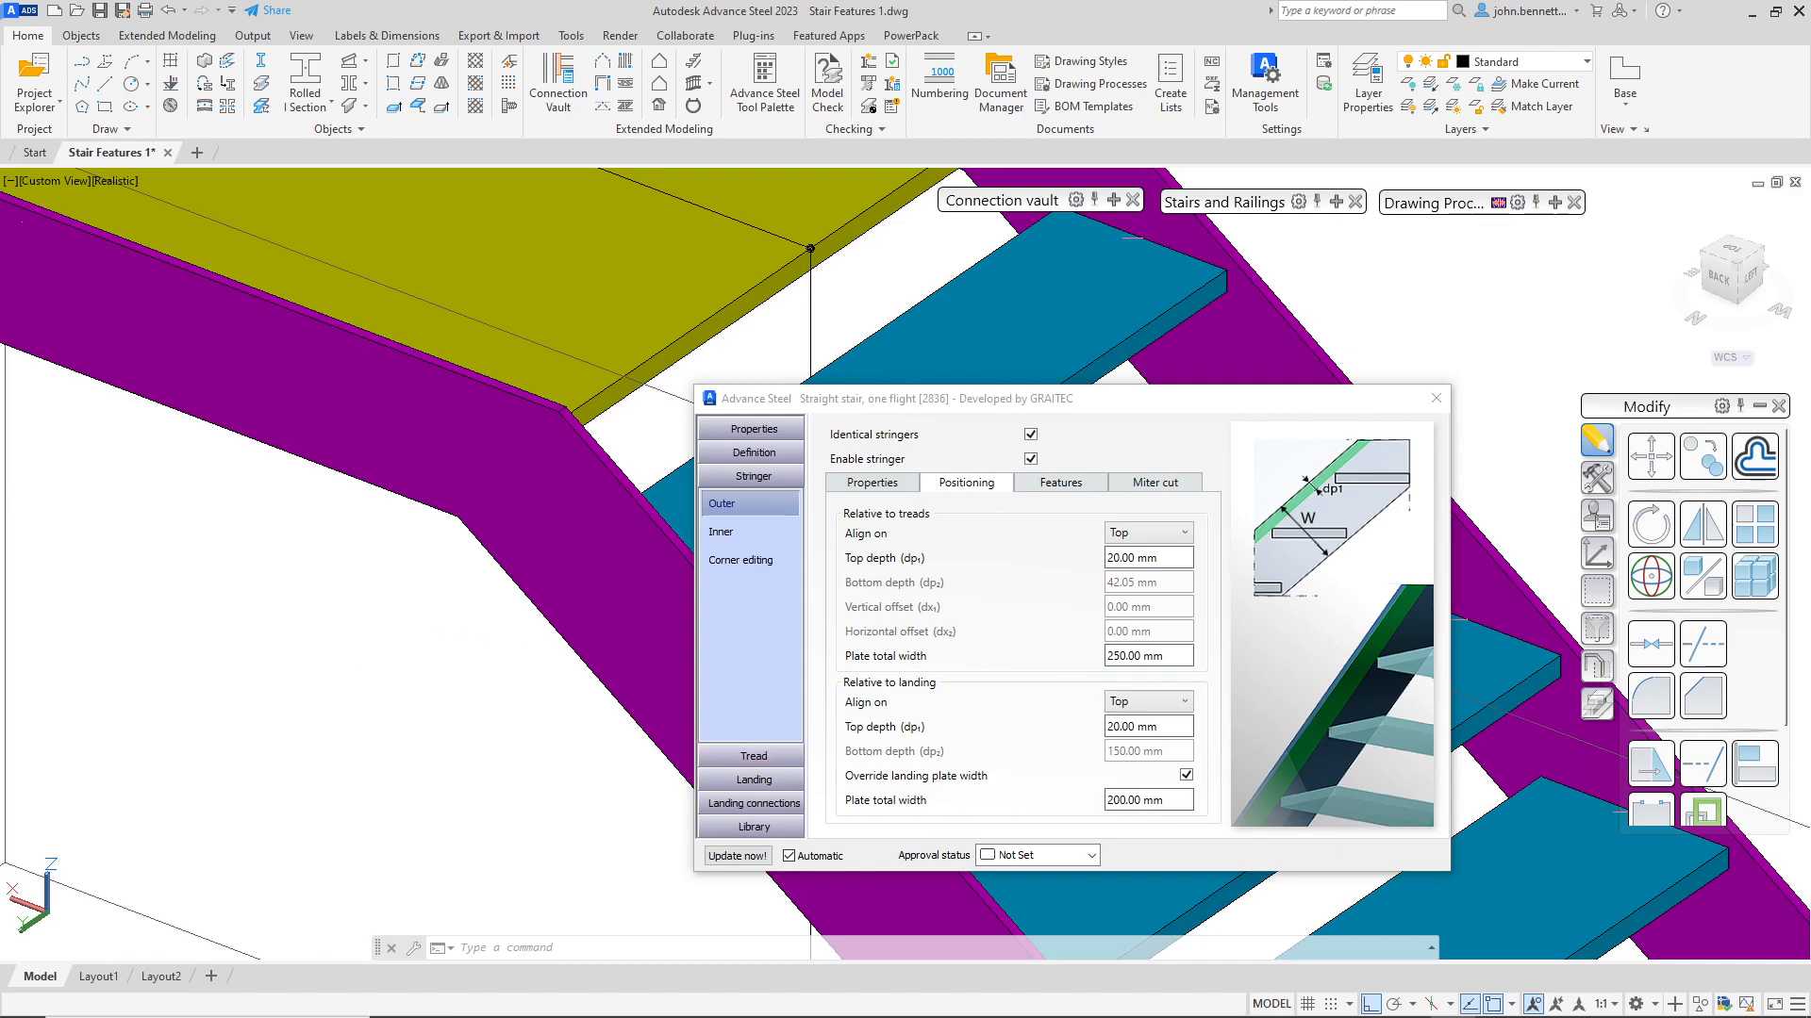
Step: Align the outer stringer on the bottom of the treads with a bottom depth of 20 mm
scroll(349, 599, "down", 2)
middle_click_drag(349, 602, 552, 584)
middle_click_drag(388, 560, 251, 606)
key("Escape")
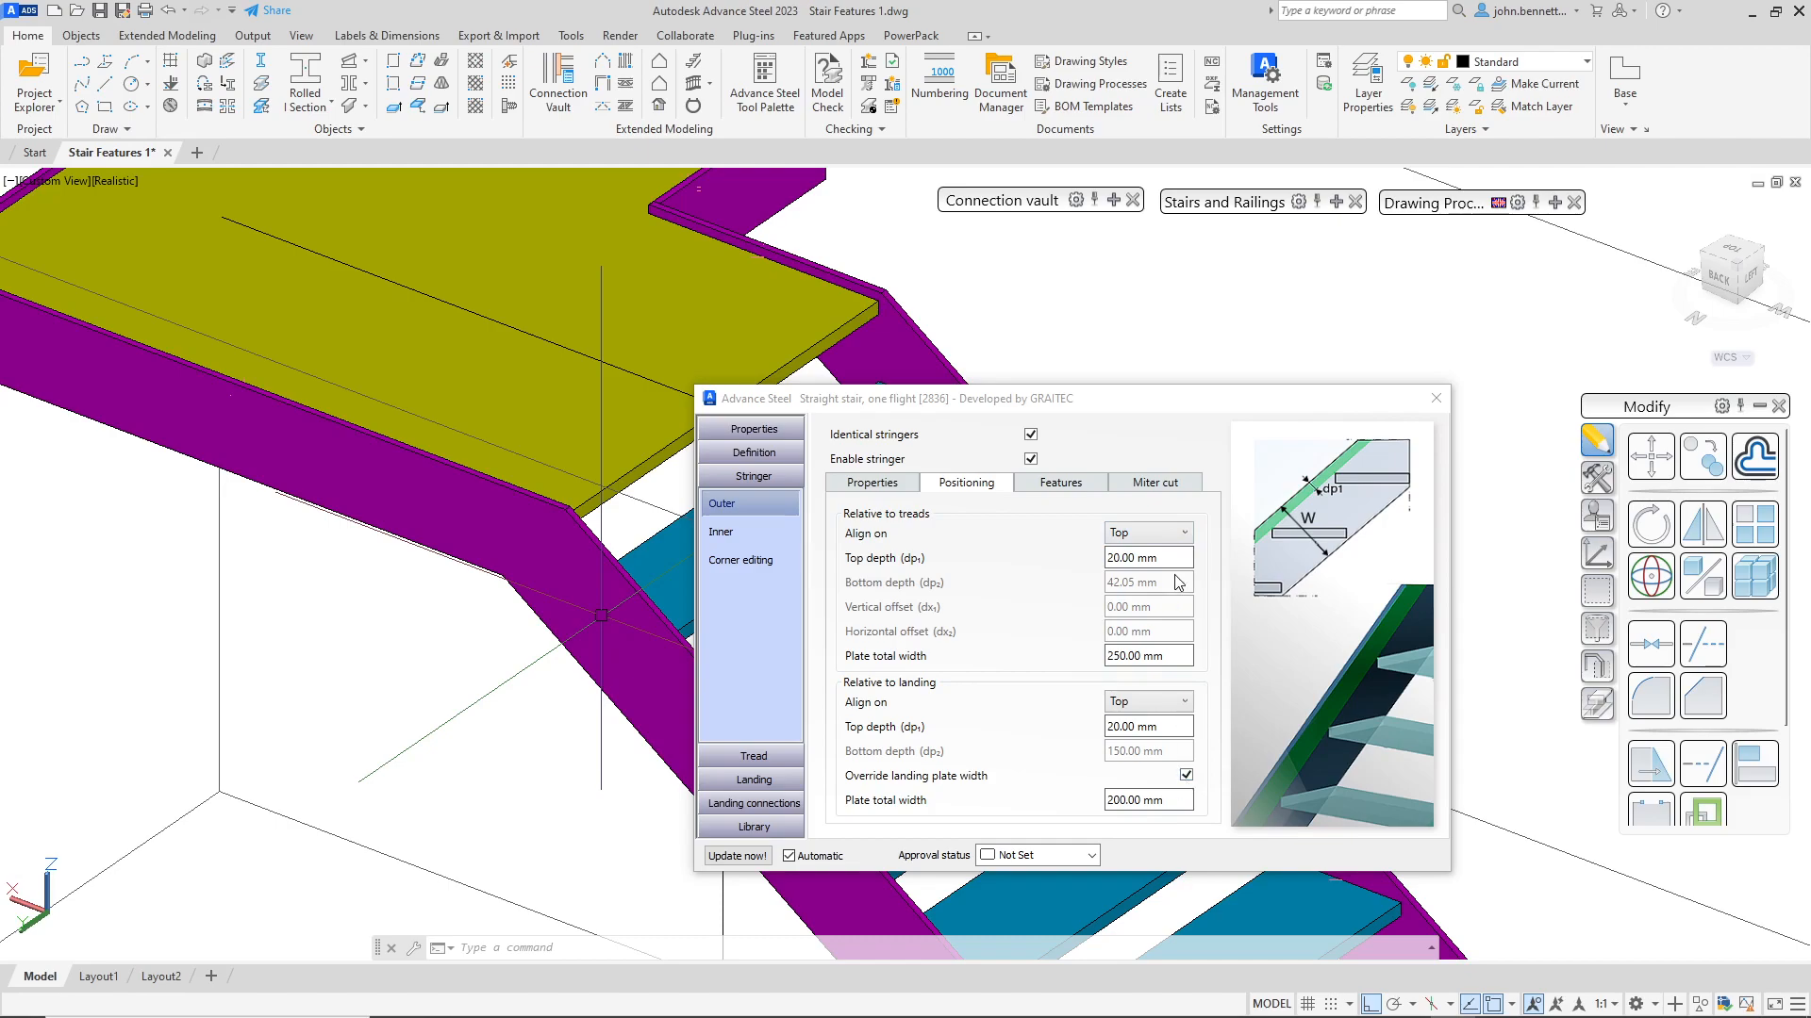
left_click(1184, 534)
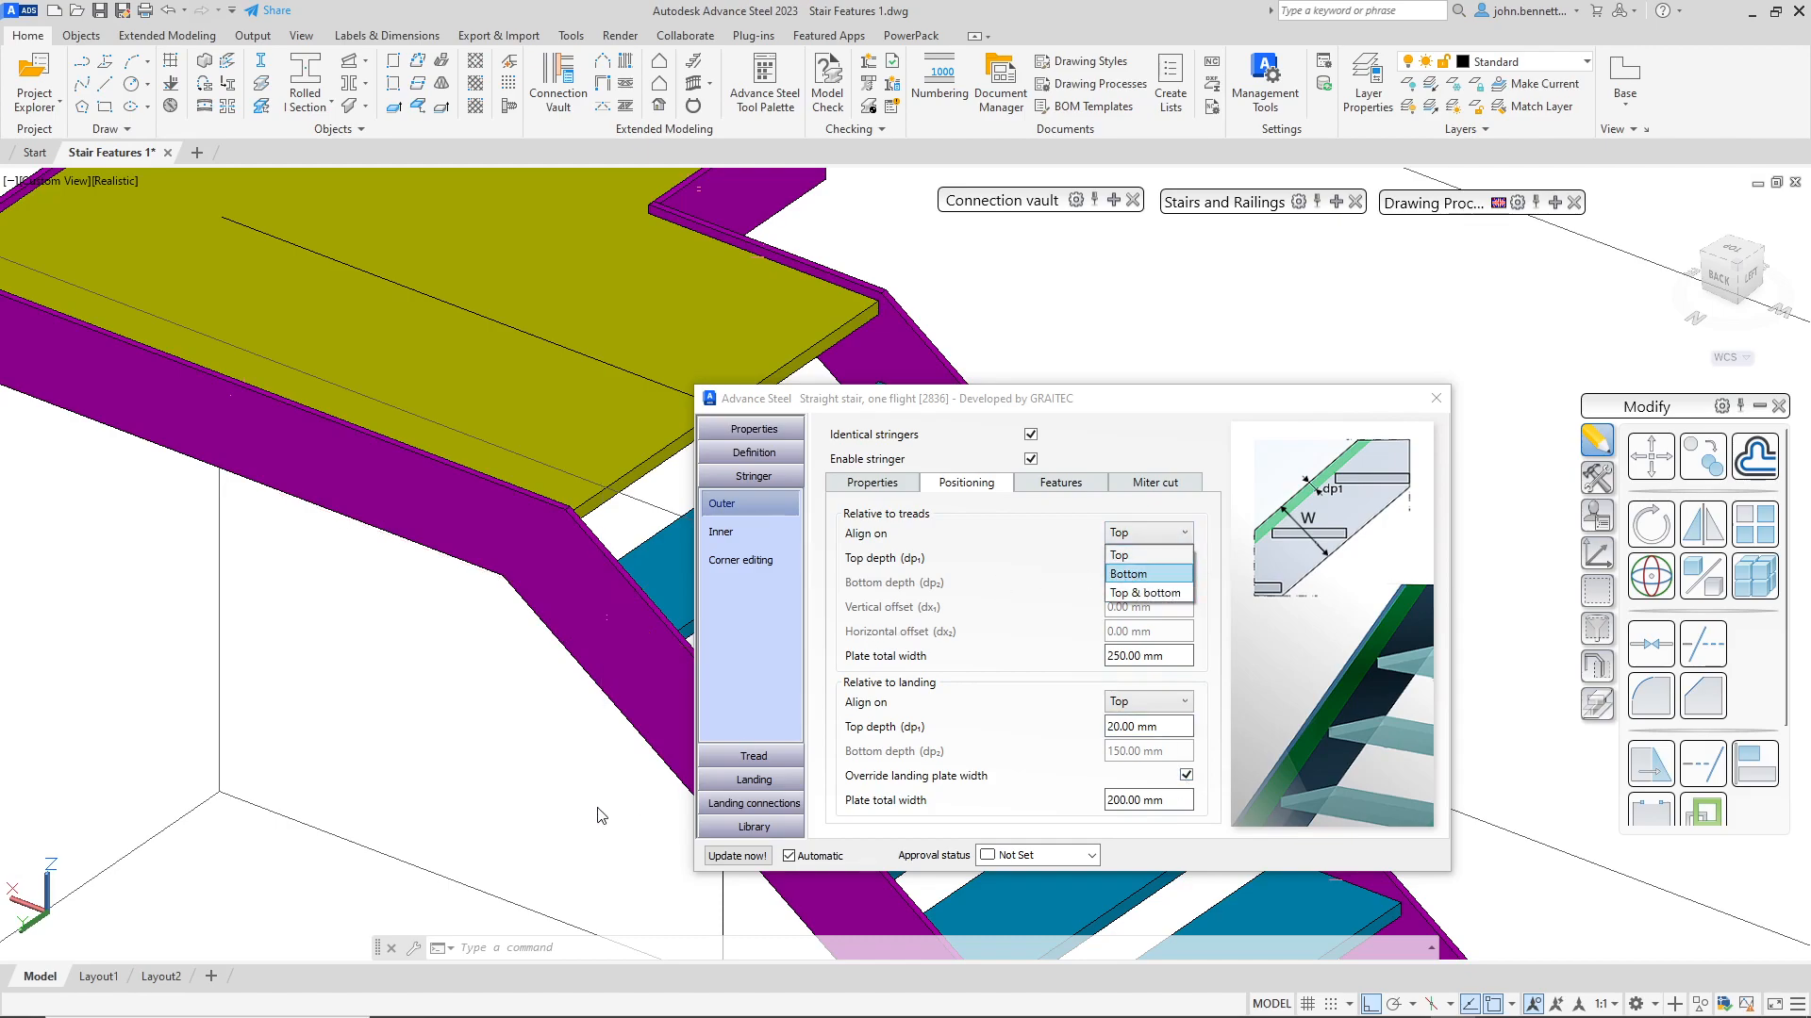
left_click(1290, 594)
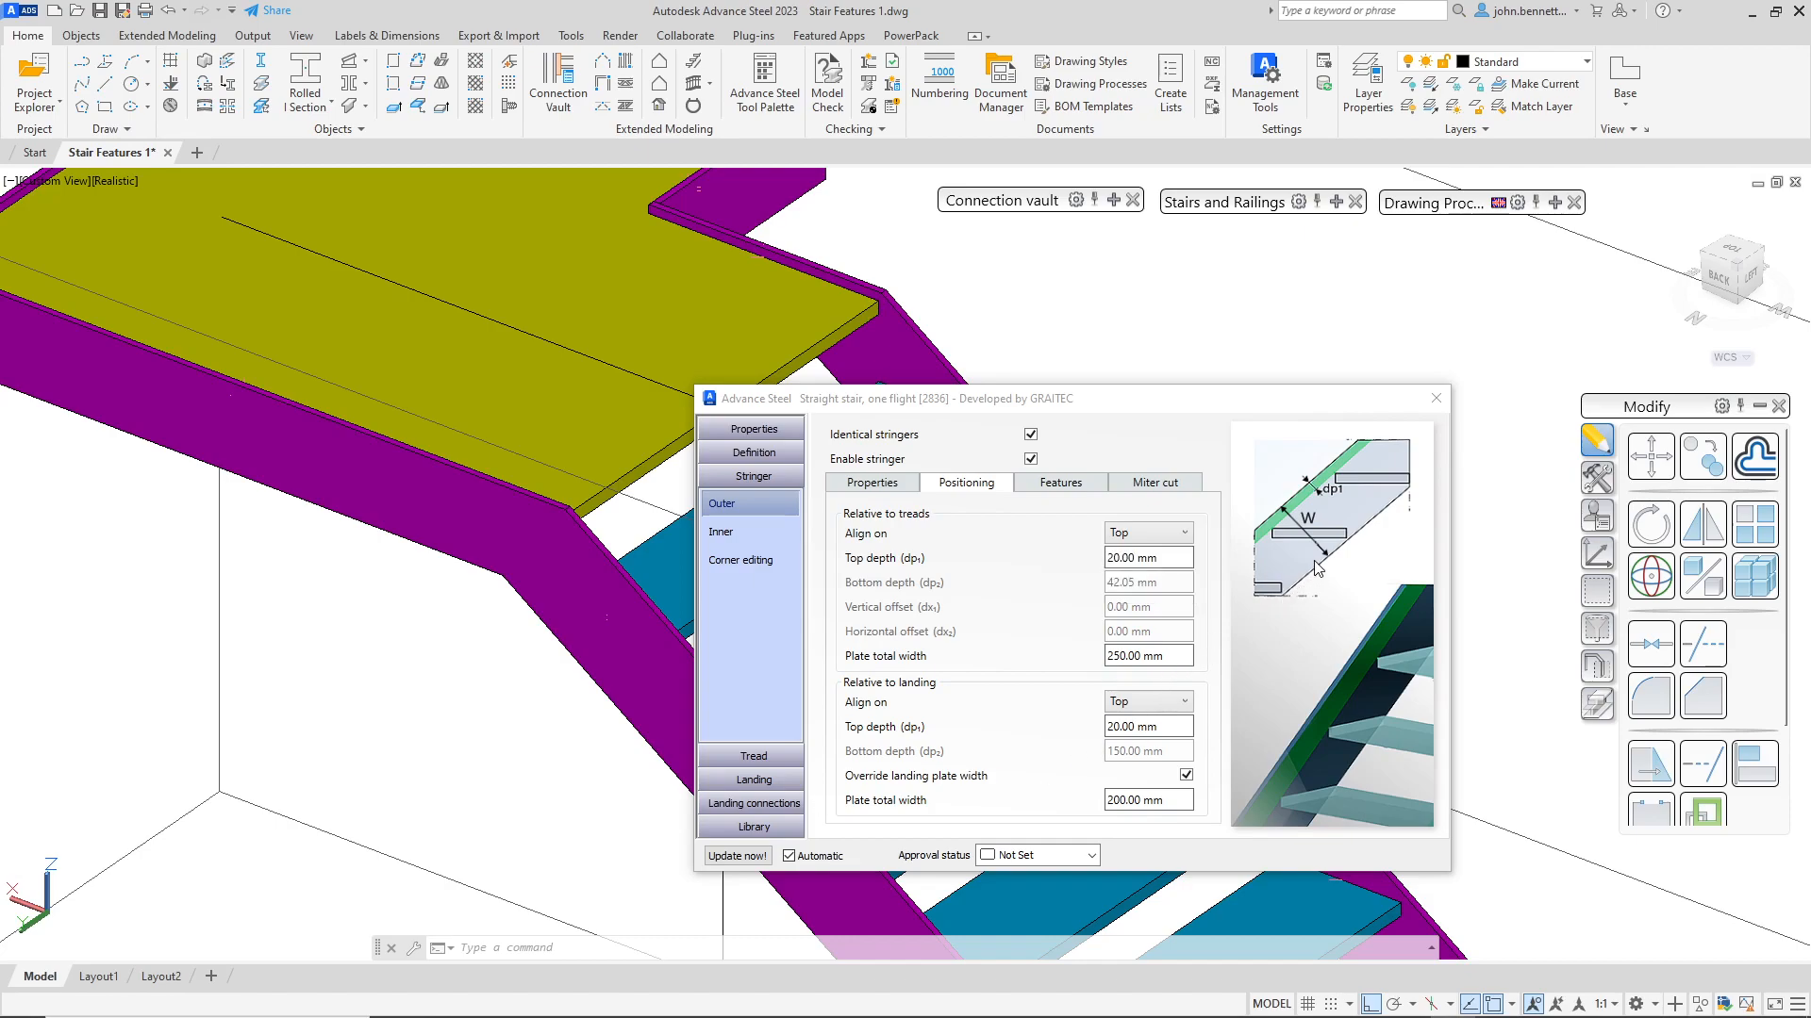
key("Down")
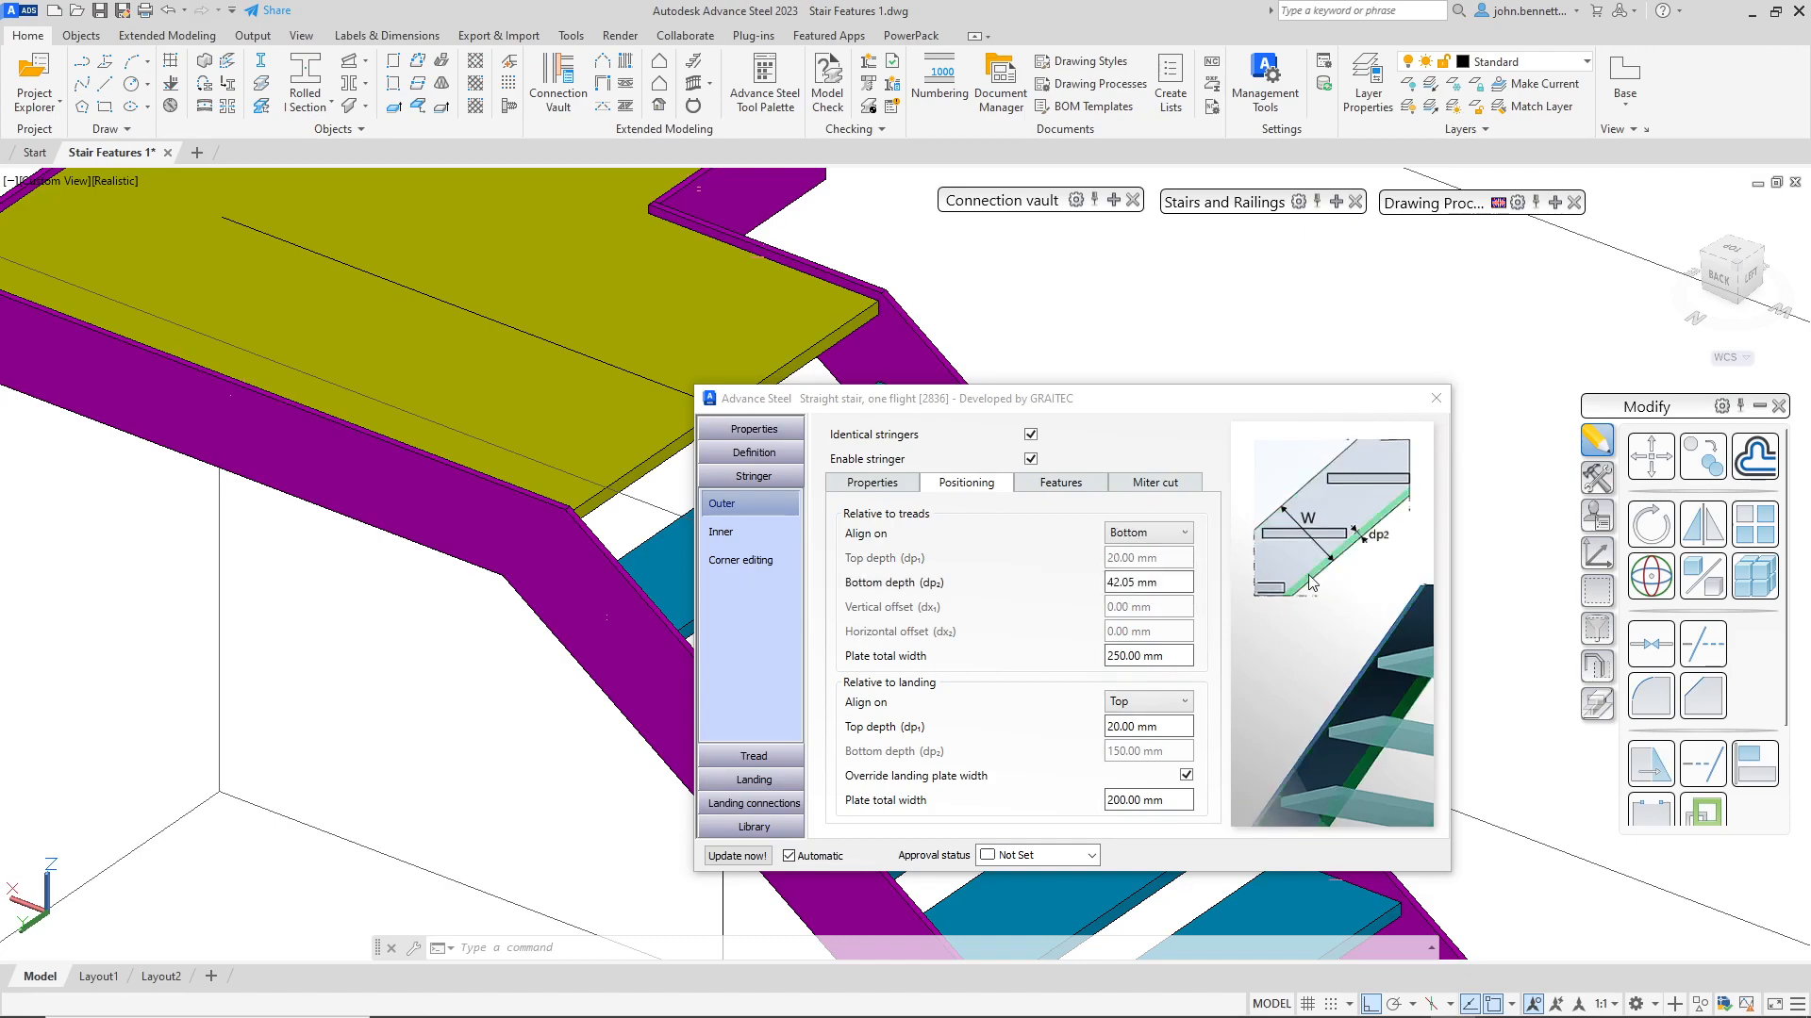
left_click(1178, 582)
left_click_drag(1178, 582, 1097, 586)
type("20")
key("Return")
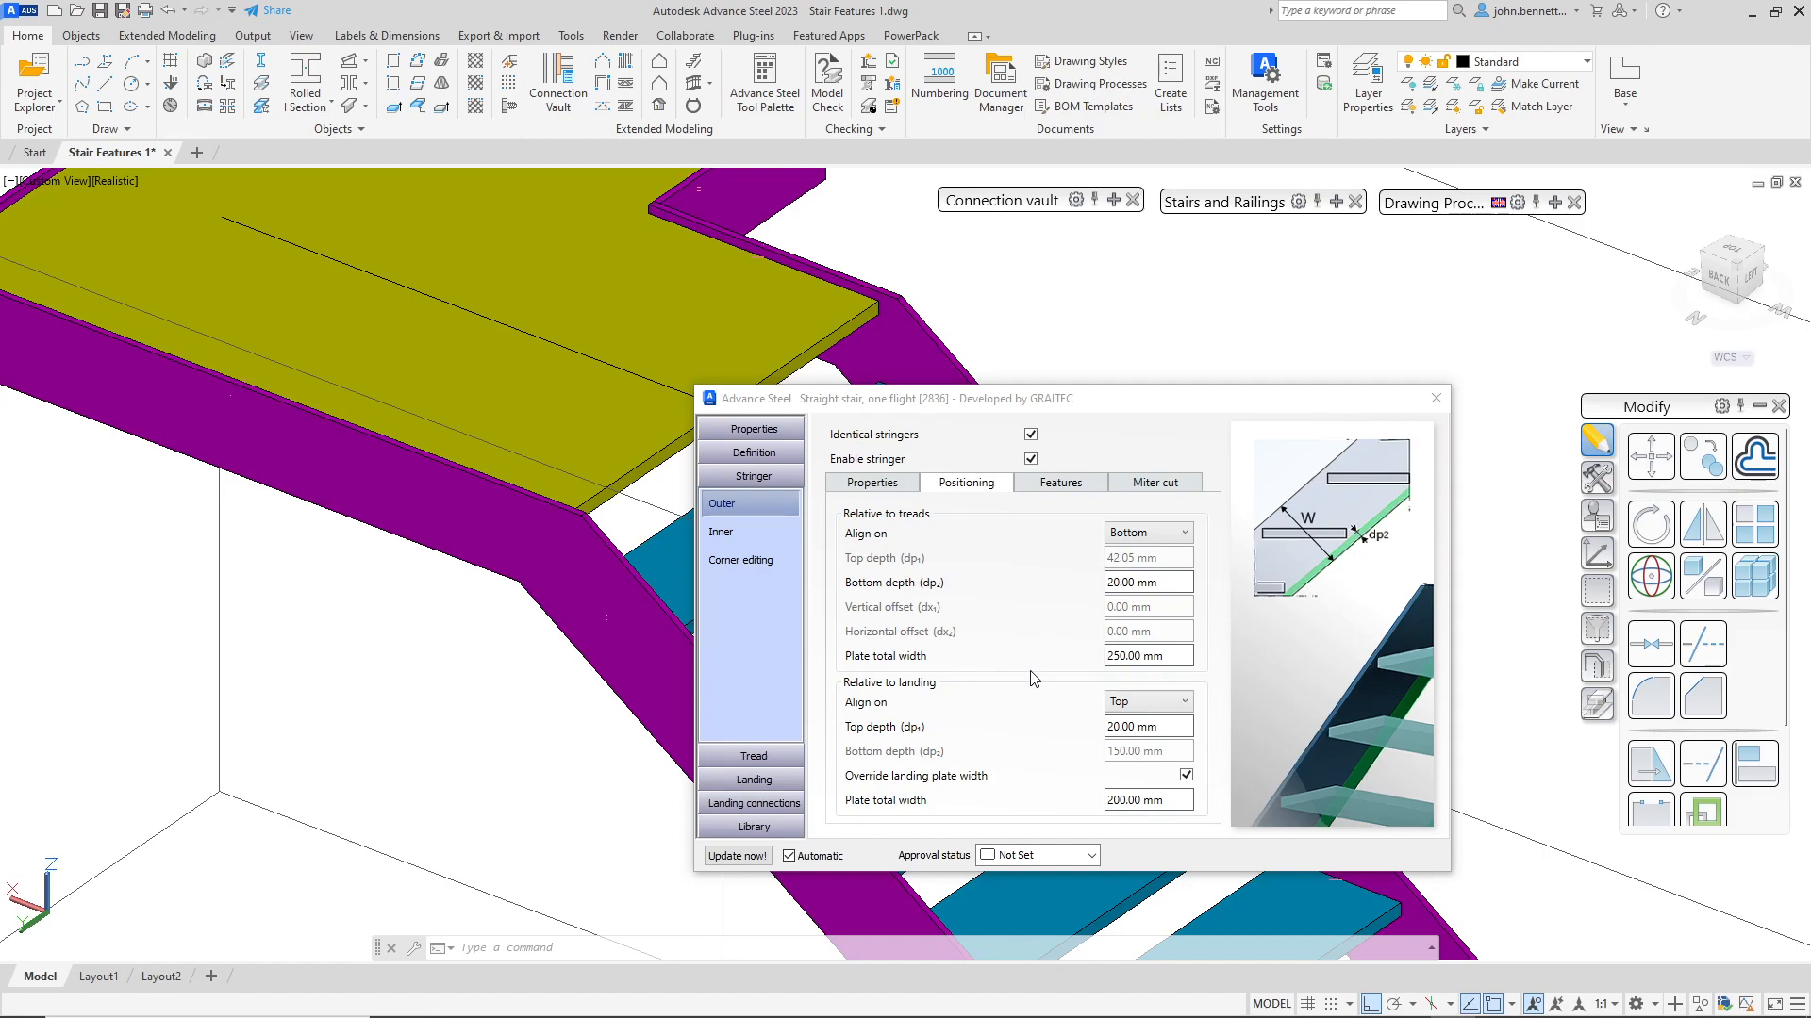
Step: Align the outer stringer on the bottom relative to the landing, keeping the existing depth and plate width values
left_click(1153, 658)
left_click(1168, 660)
left_click_drag(1149, 657, 1071, 670)
left_click(1185, 703)
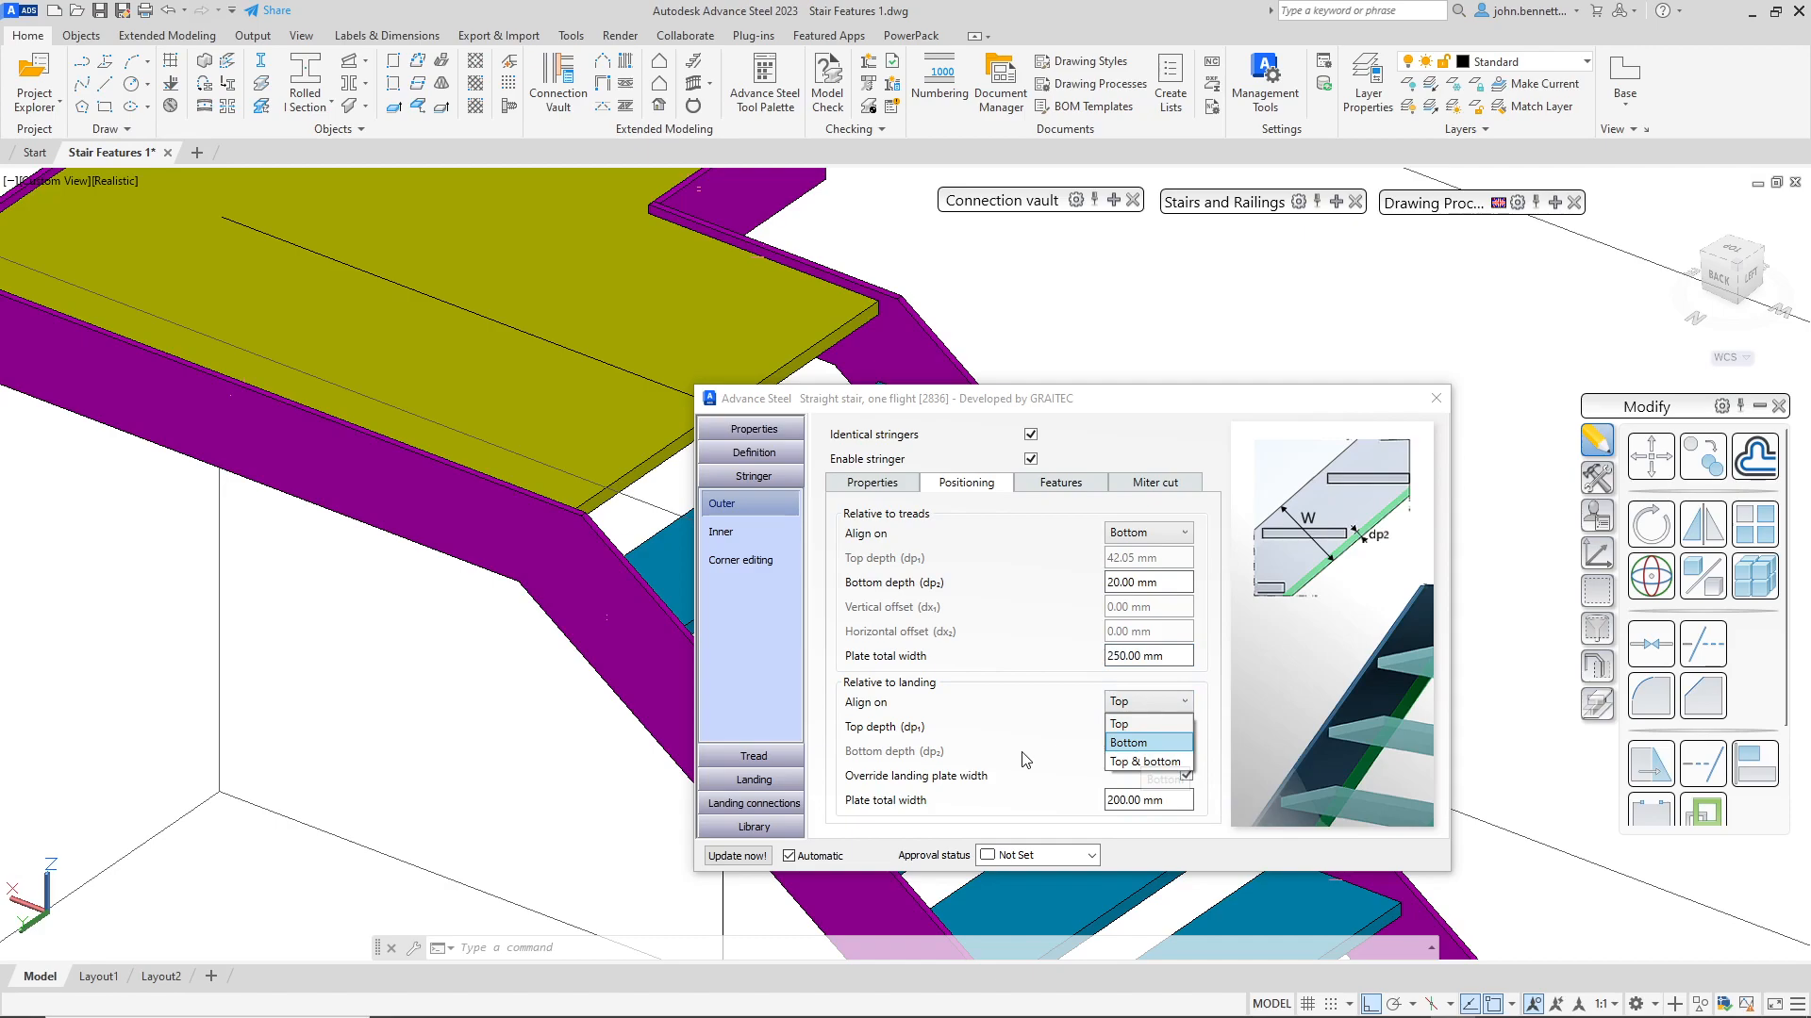
left_click(1017, 779)
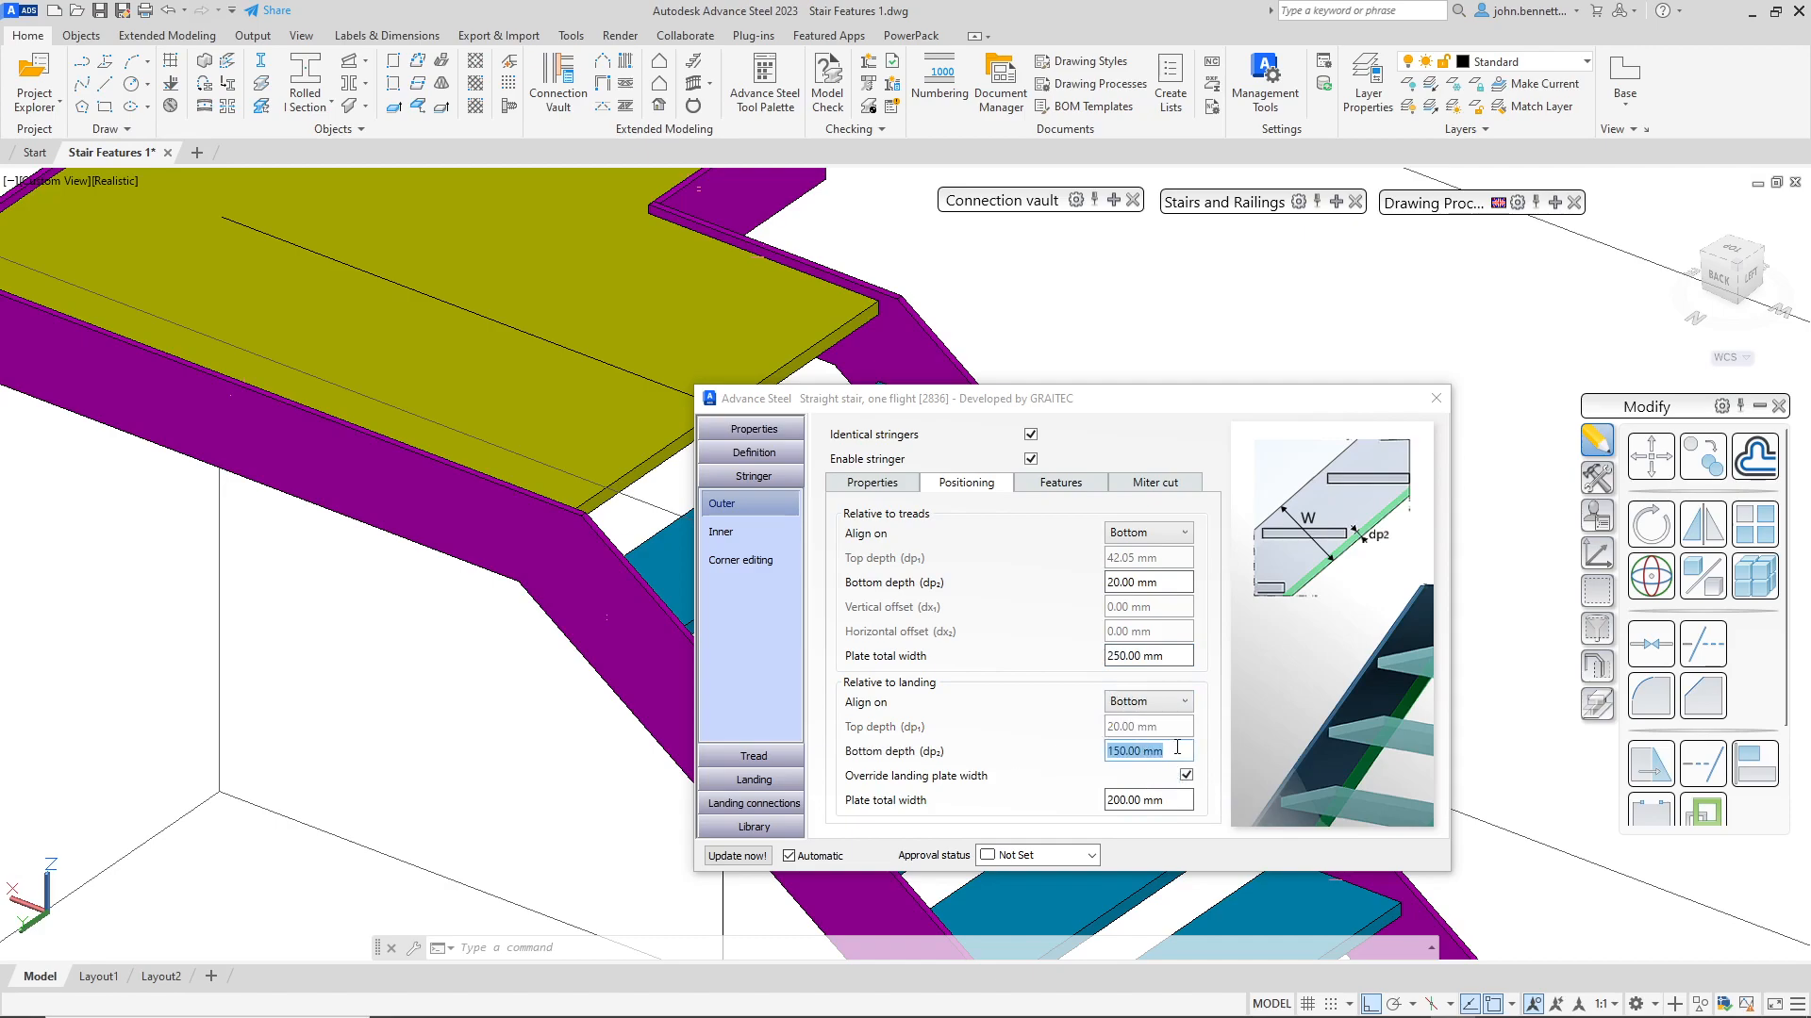
left_click_drag(1169, 750, 1078, 760)
left_click_drag(1175, 801, 1080, 798)
Step: Examine the realigned stringers along the flight and landings of the stair
left_click(448, 536)
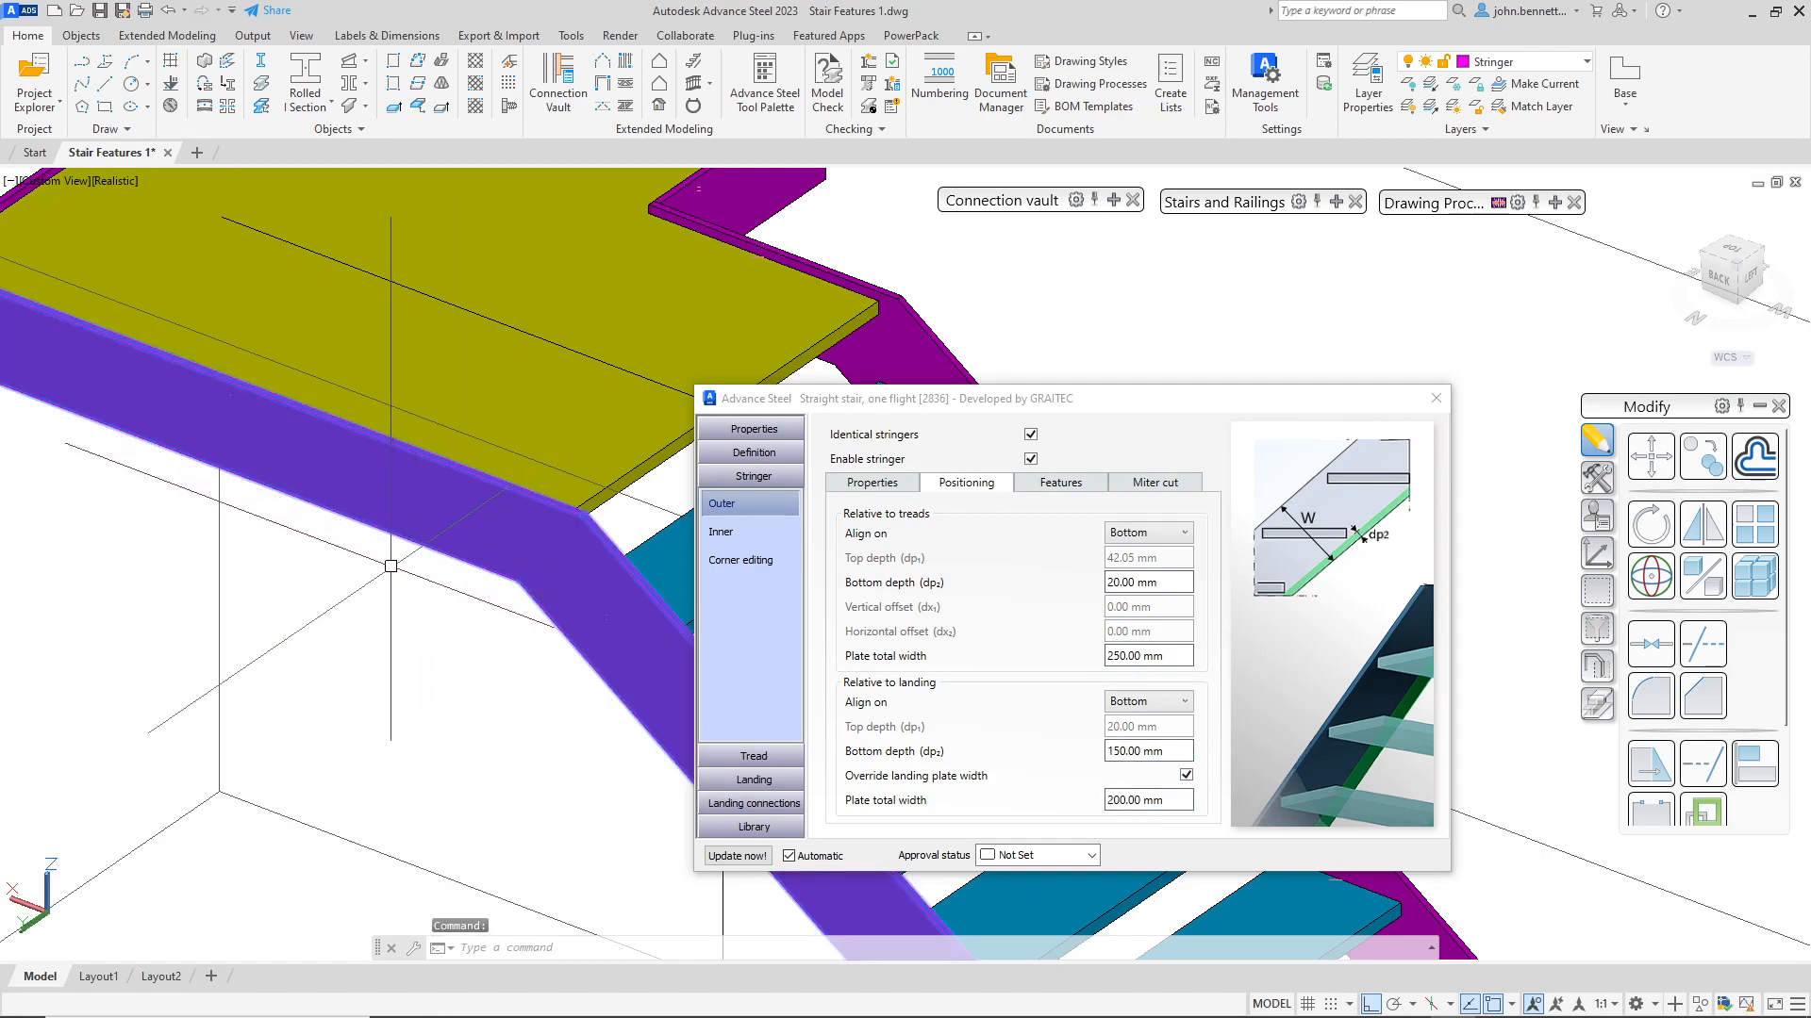
middle_click_drag(477, 662, 76, 485, "shift")
key("Escape")
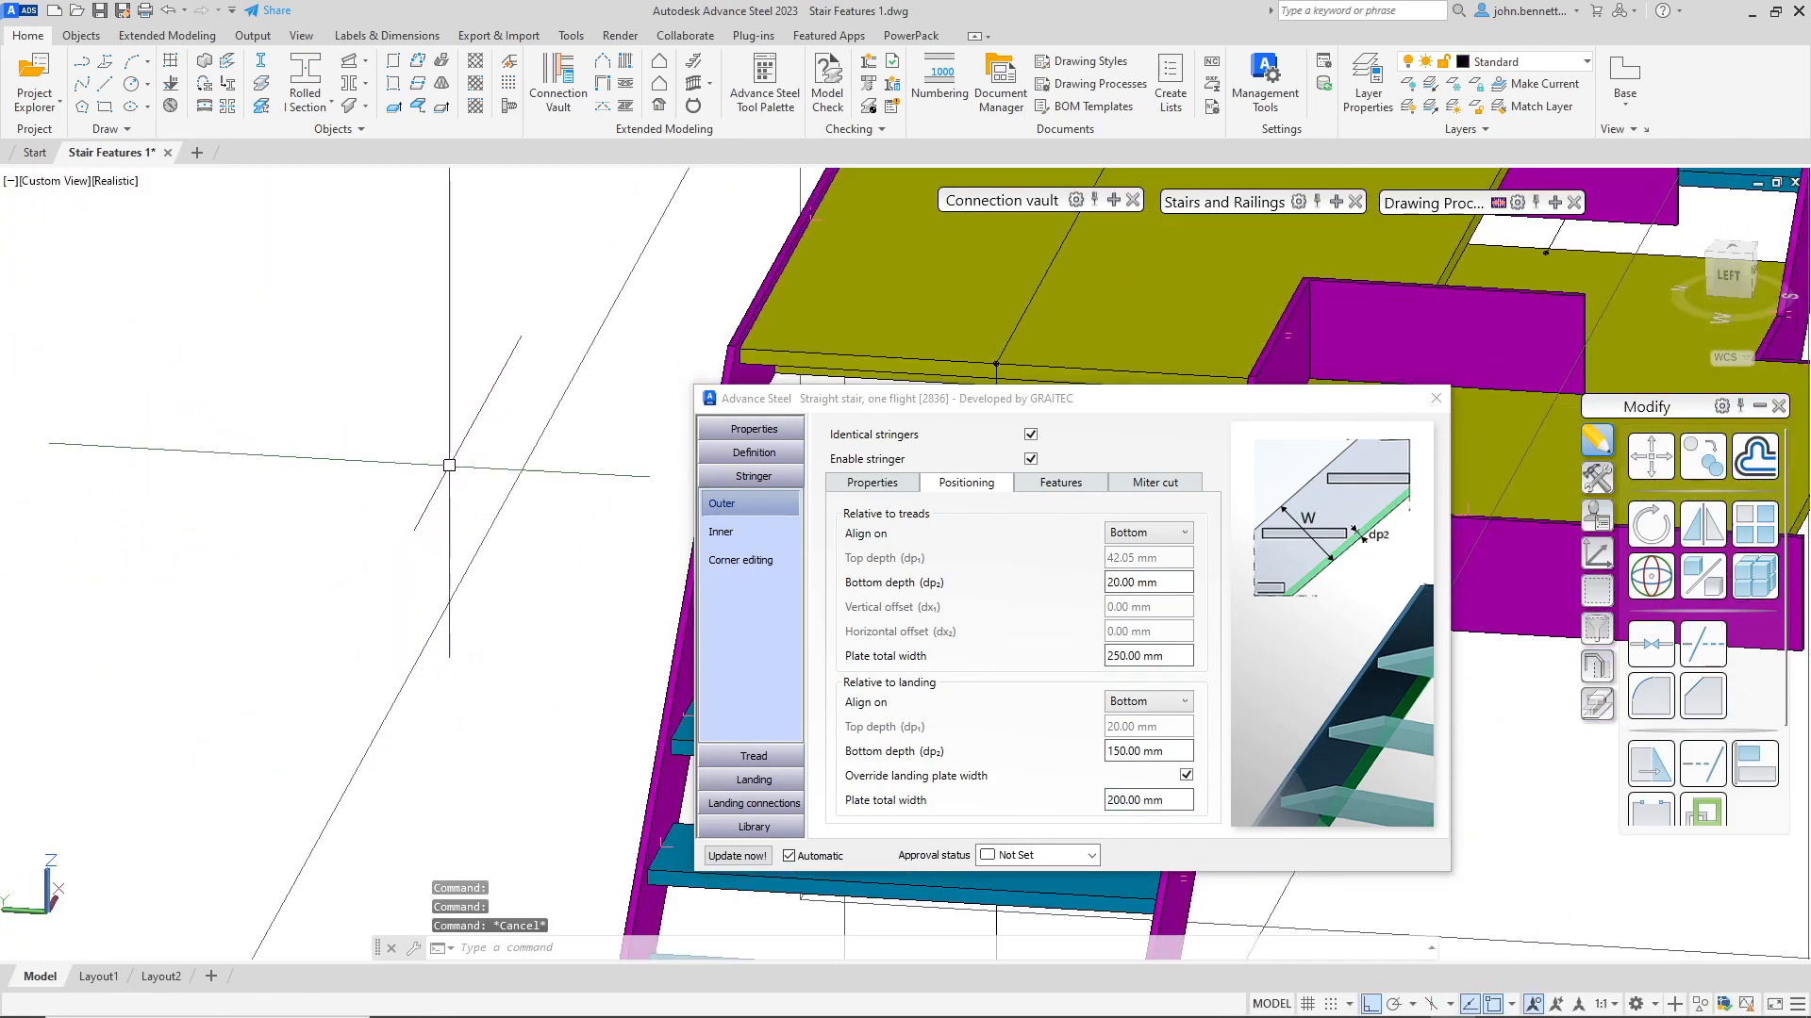
scroll(500, 524, "down", 5)
middle_click_drag(507, 543, 580, 445, "shift")
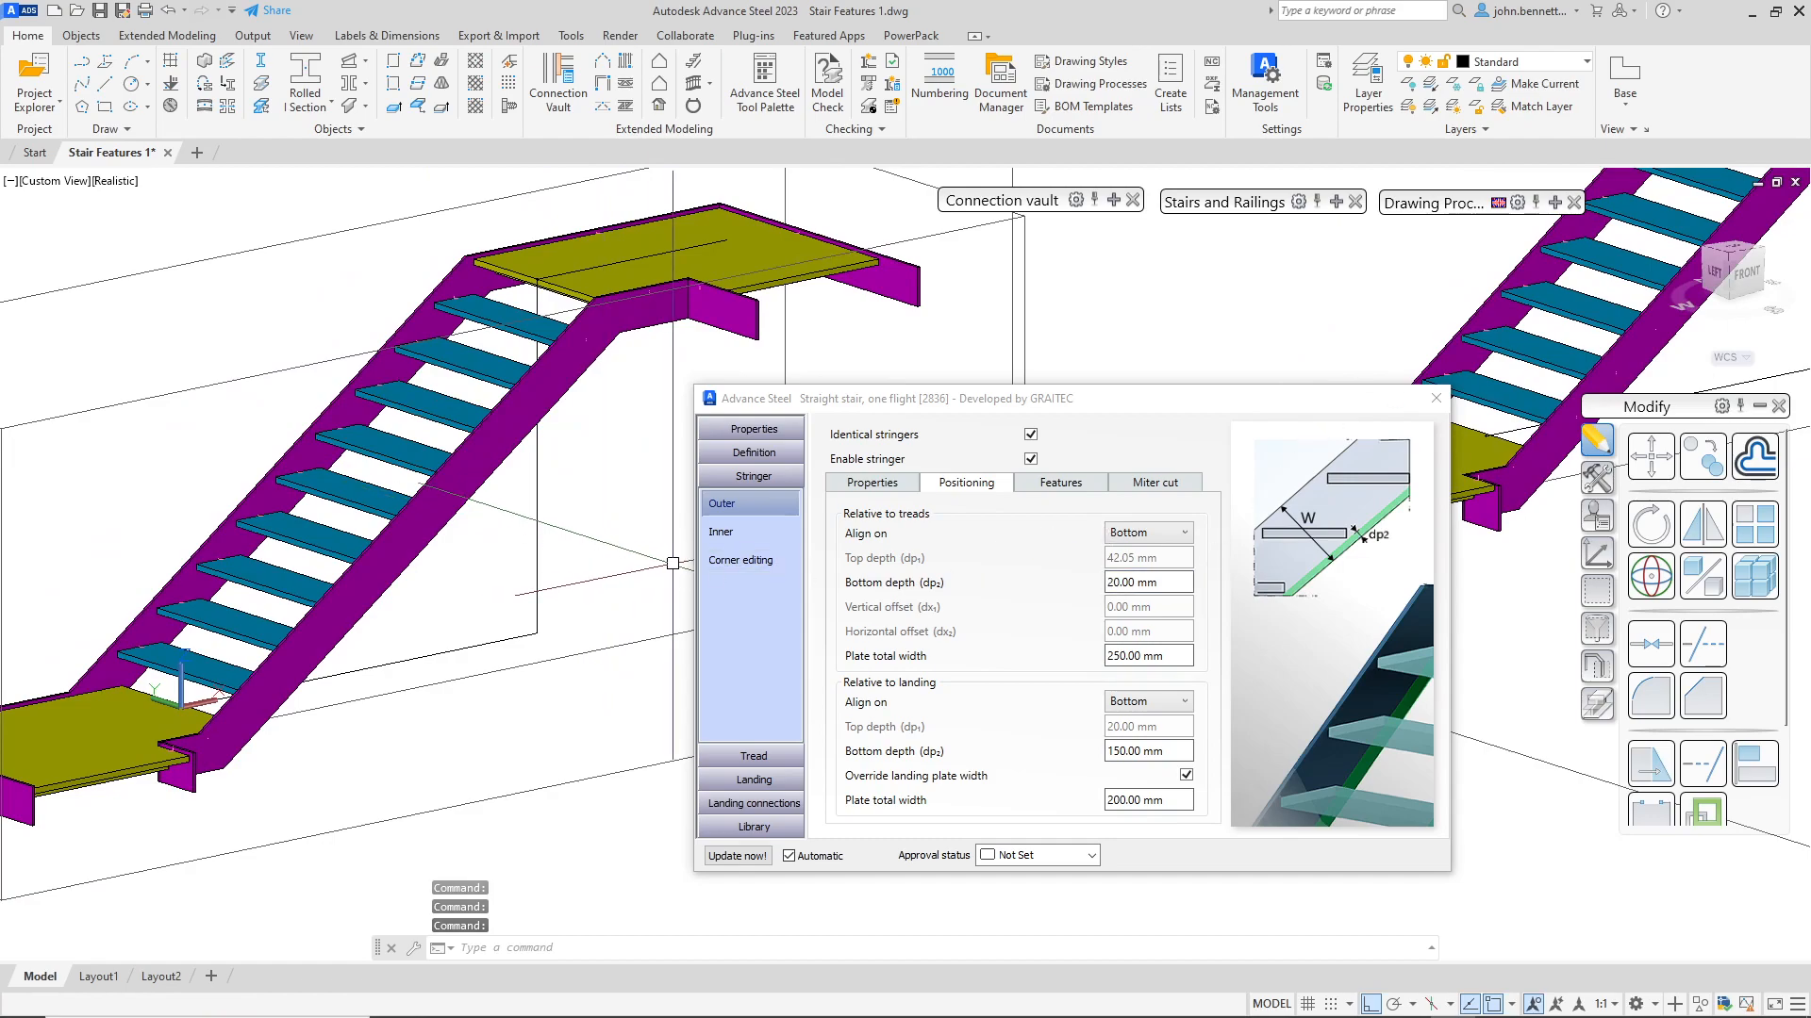
Step: Close the single-flight stair's settings and open the joint properties of the two-flight stair with the quarter landing
left_click(1435, 405)
middle_click_drag(874, 569, 393, 576)
left_click(717, 607)
right_click(718, 604)
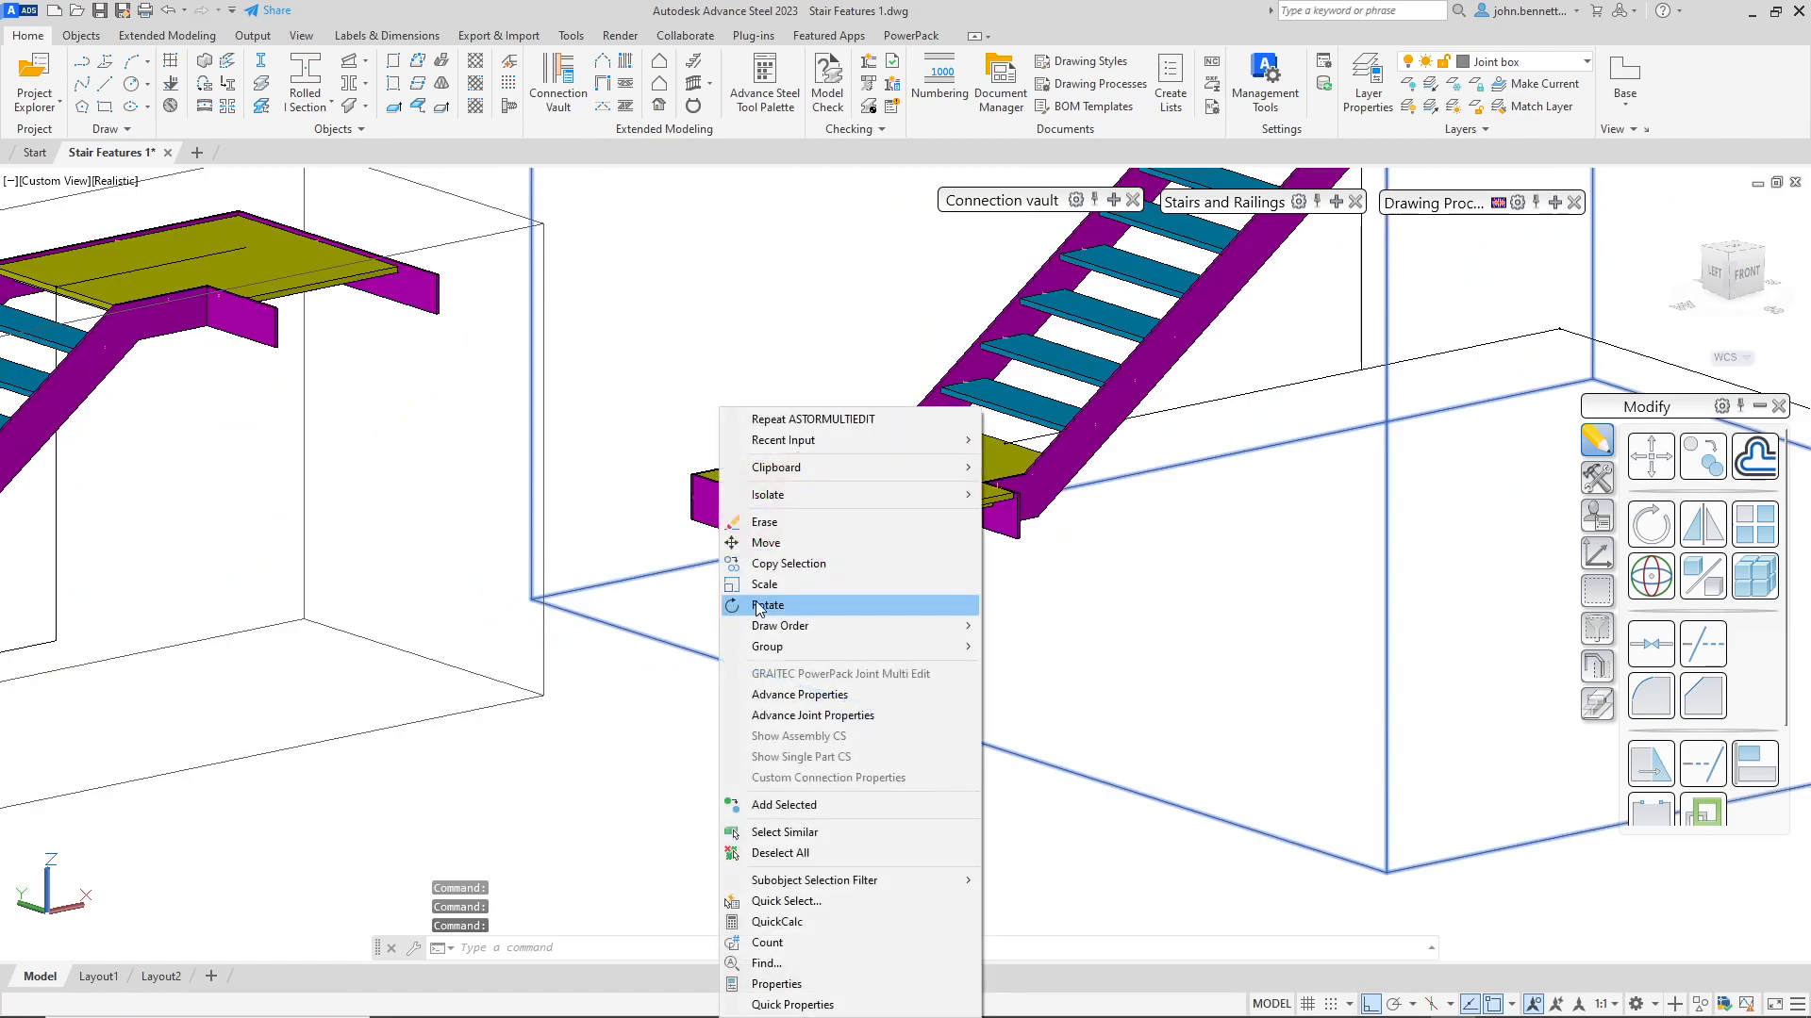
left_click(797, 715)
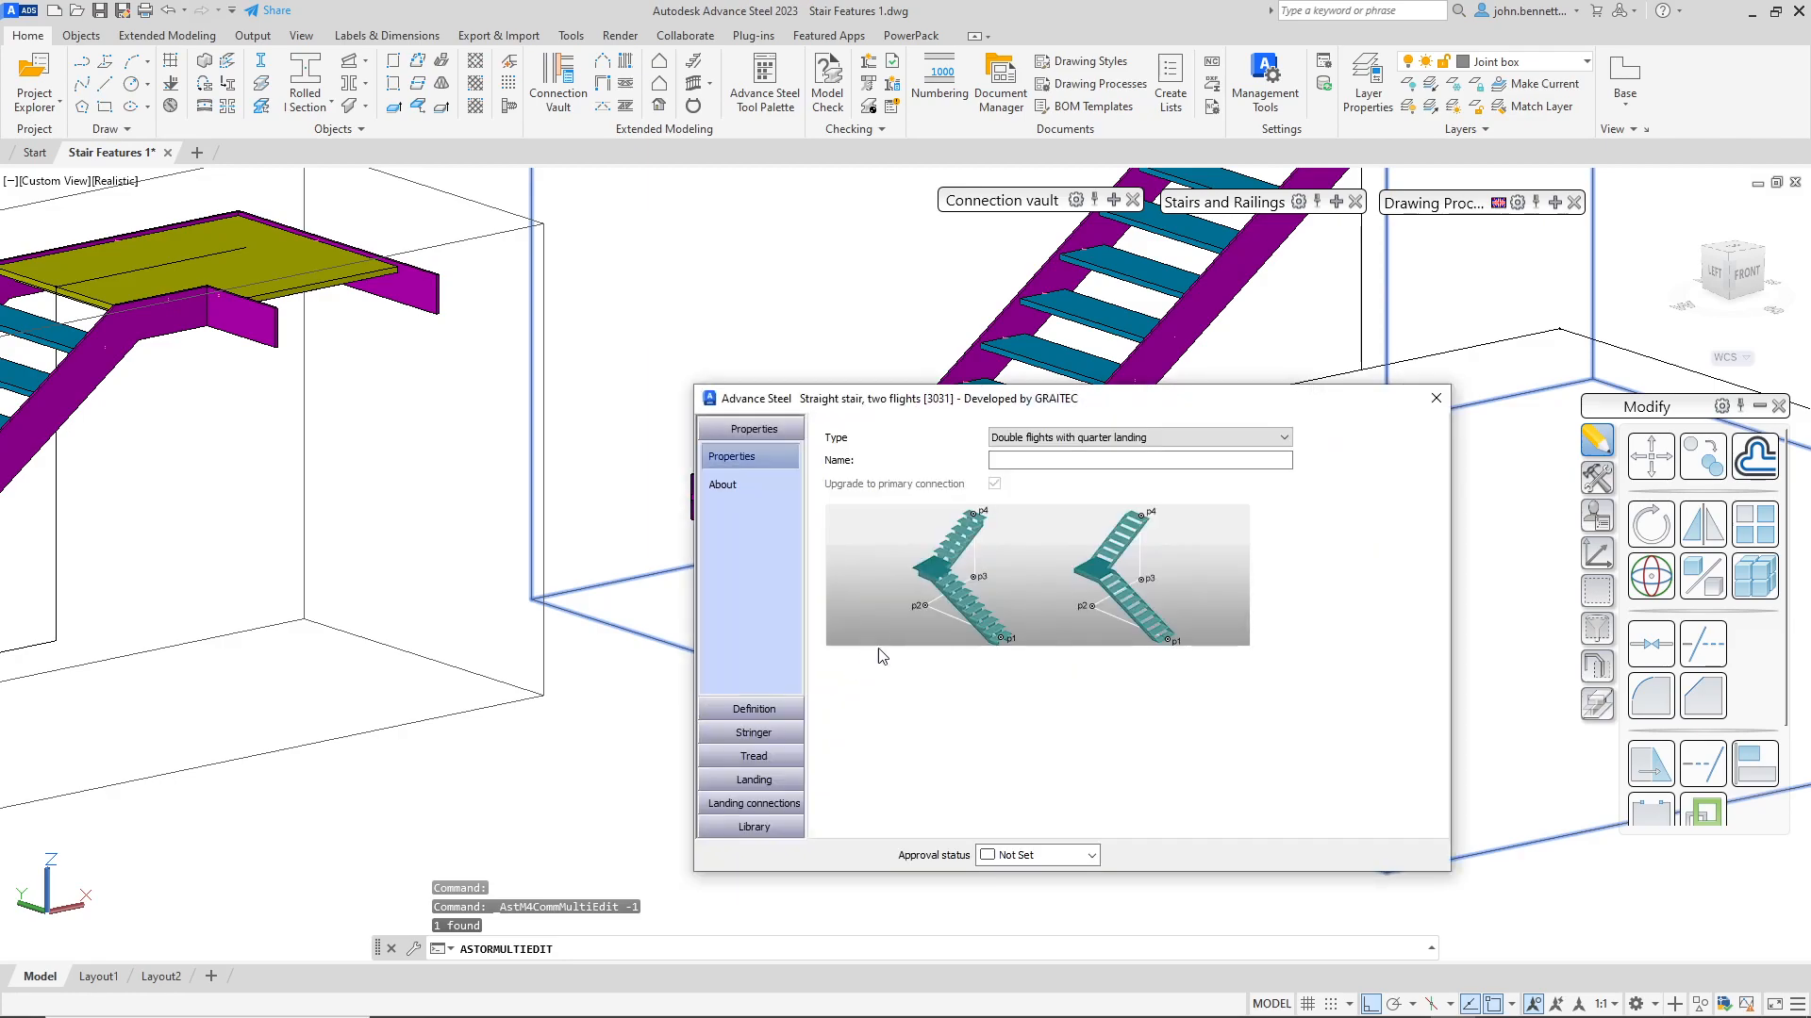
left_click_drag(904, 401, 1115, 400)
middle_click_drag(739, 590, 82, 826)
middle_click_drag(513, 686, 525, 705)
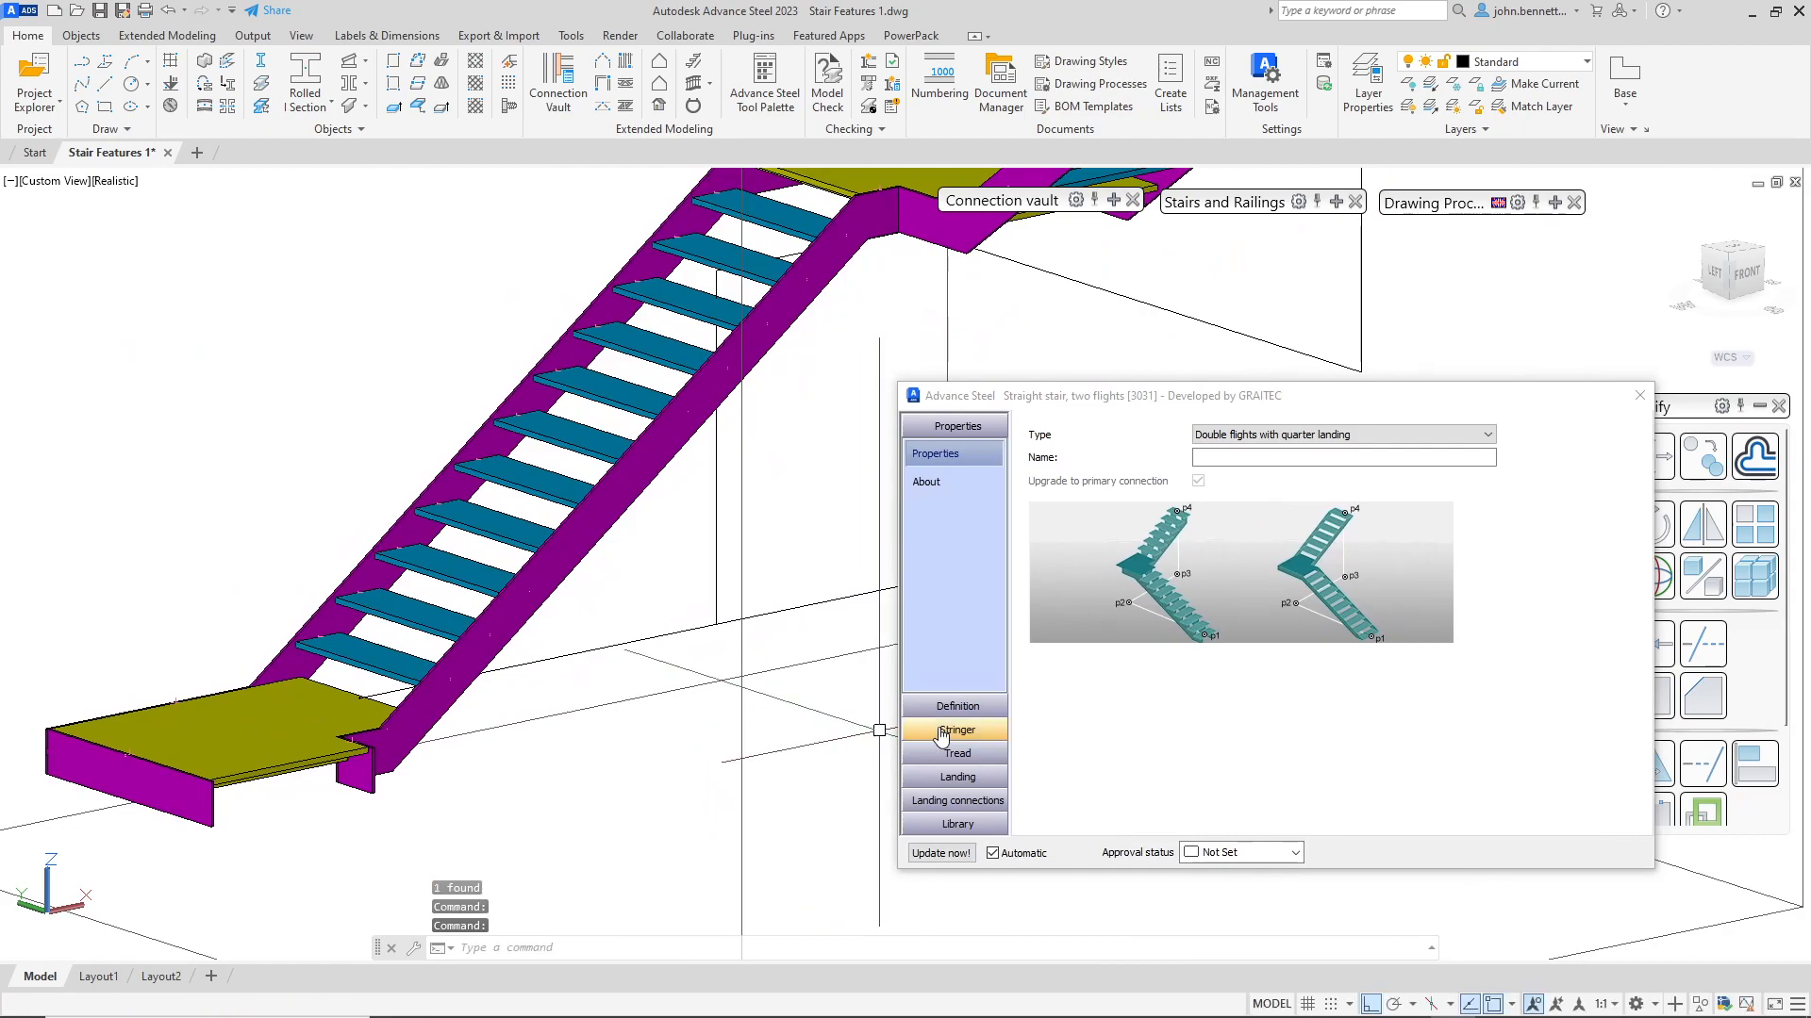
Step: Align the two-flight stair's outer stringer on the top relative to the treads
left_click(943, 730)
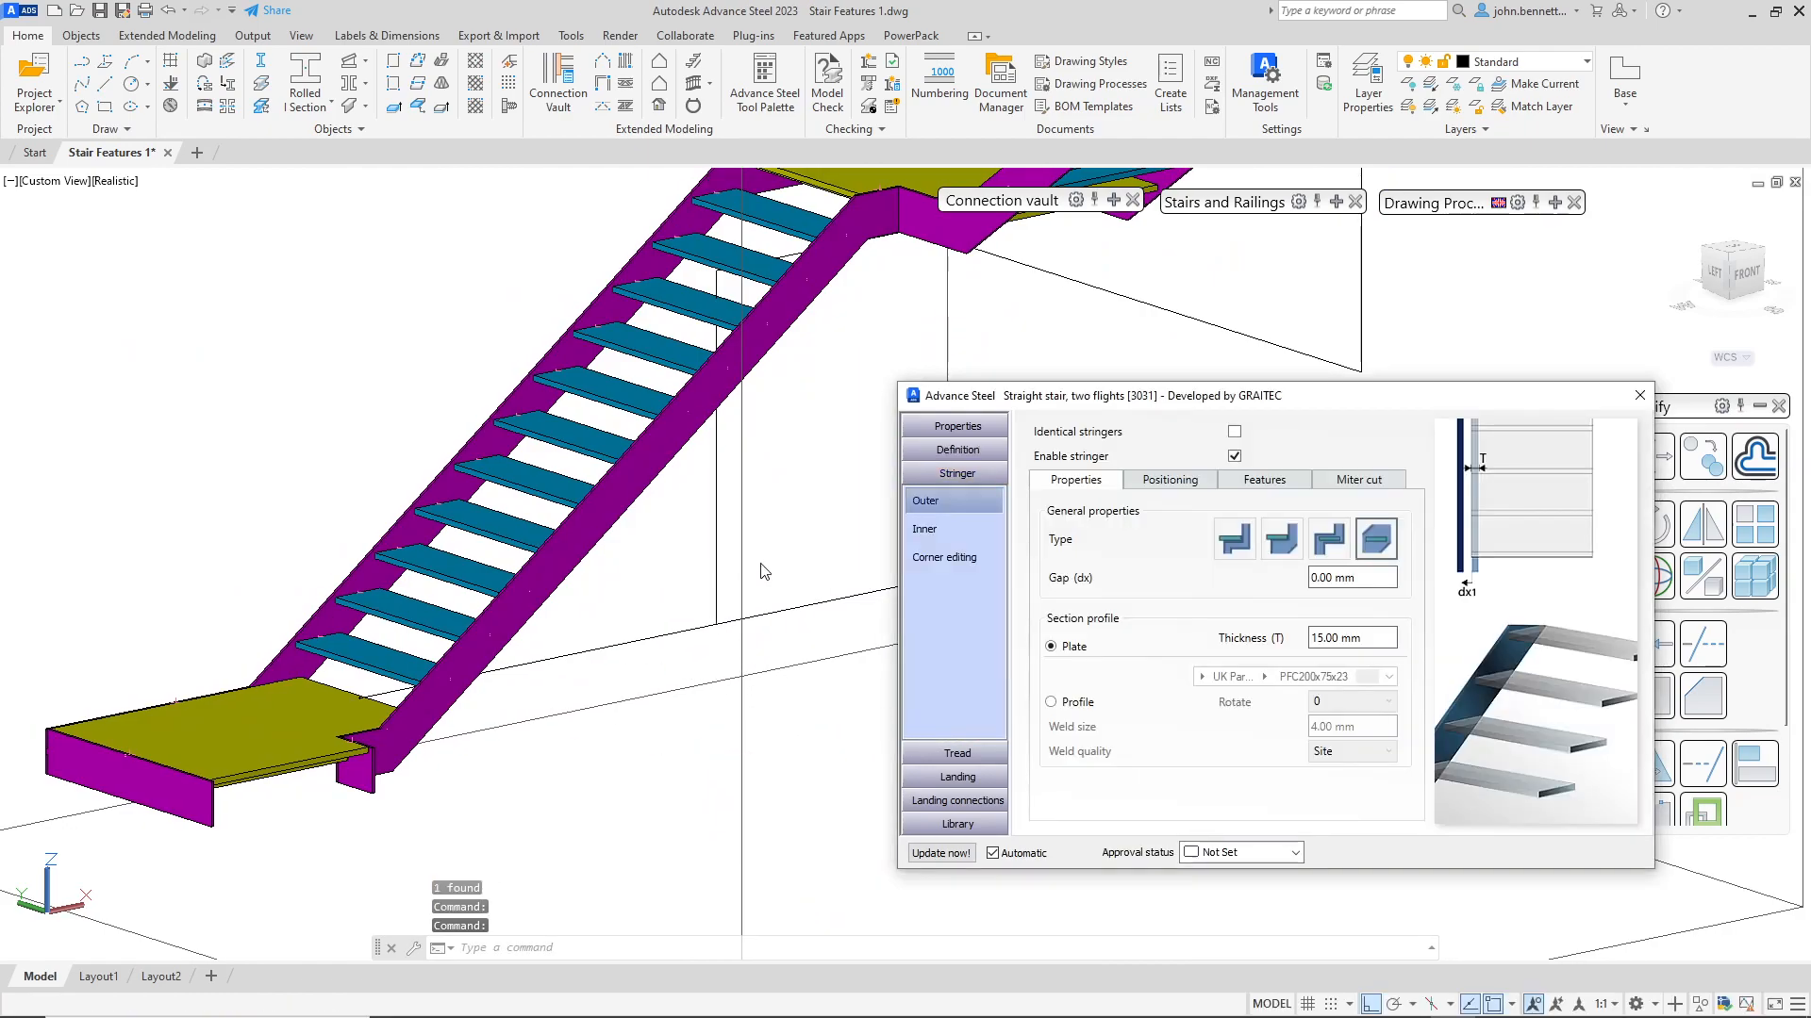
left_click(1166, 479)
left_click(1388, 531)
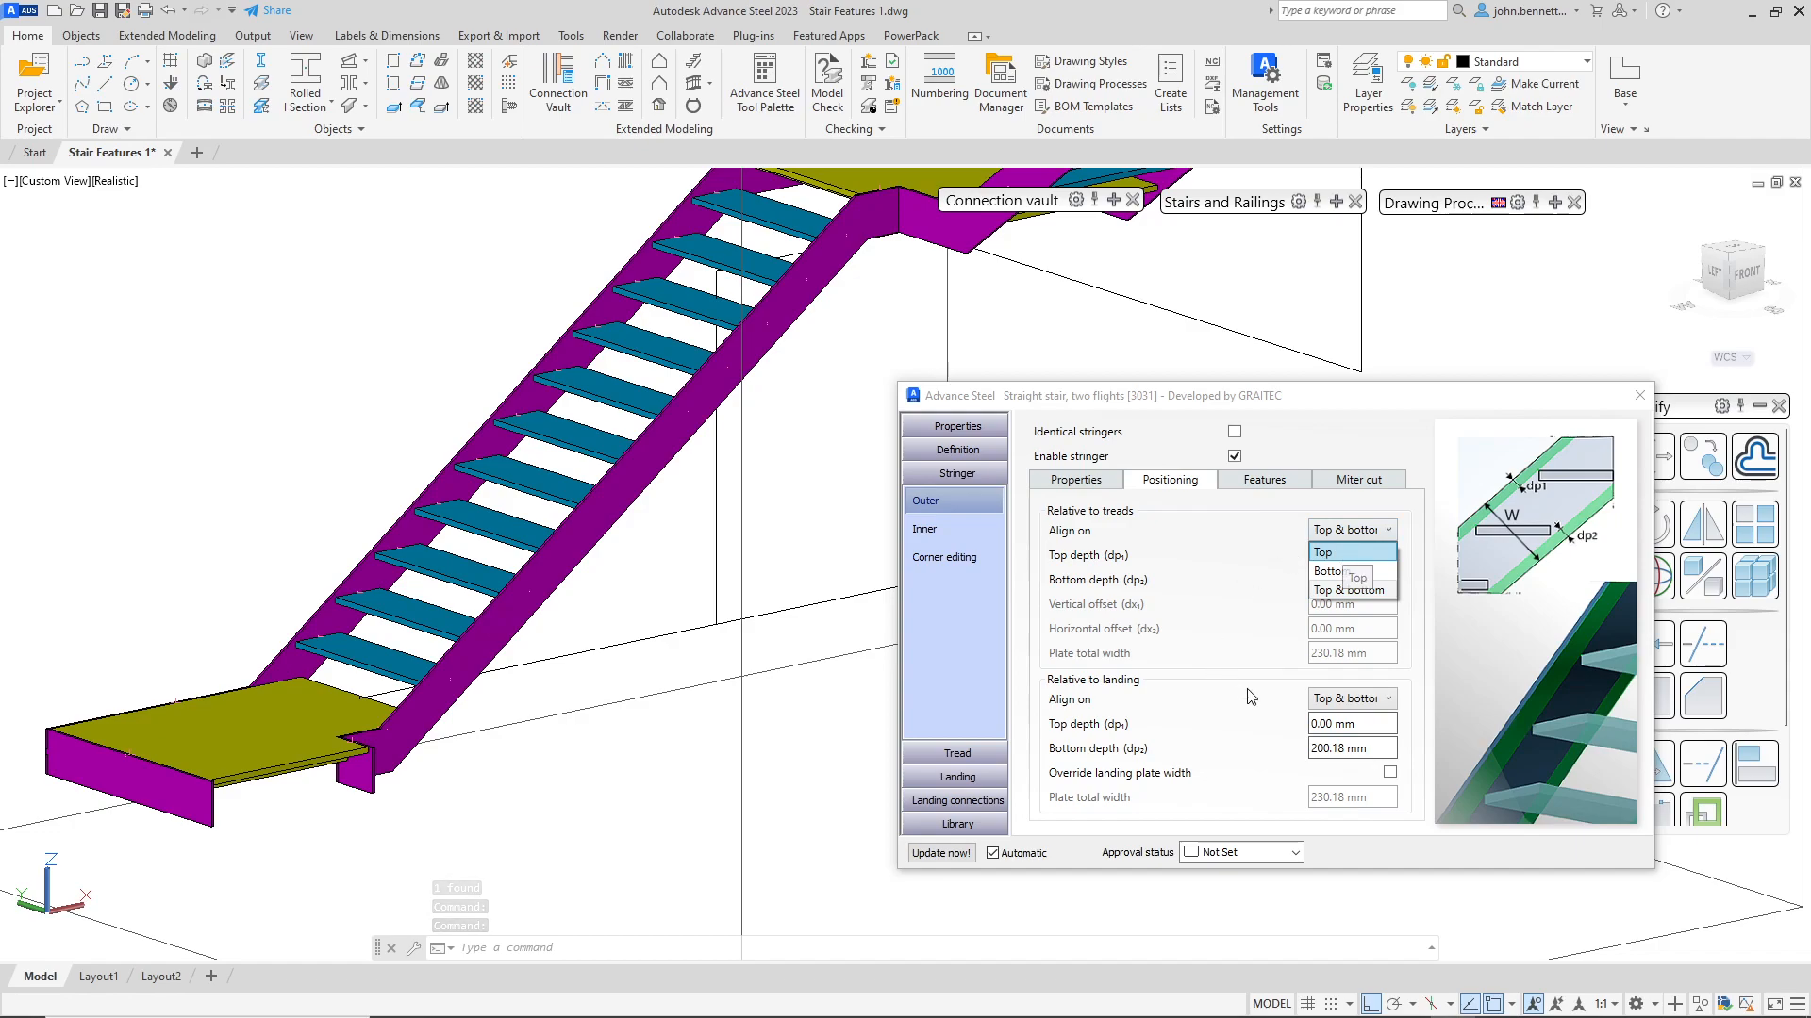
left_click(1307, 695)
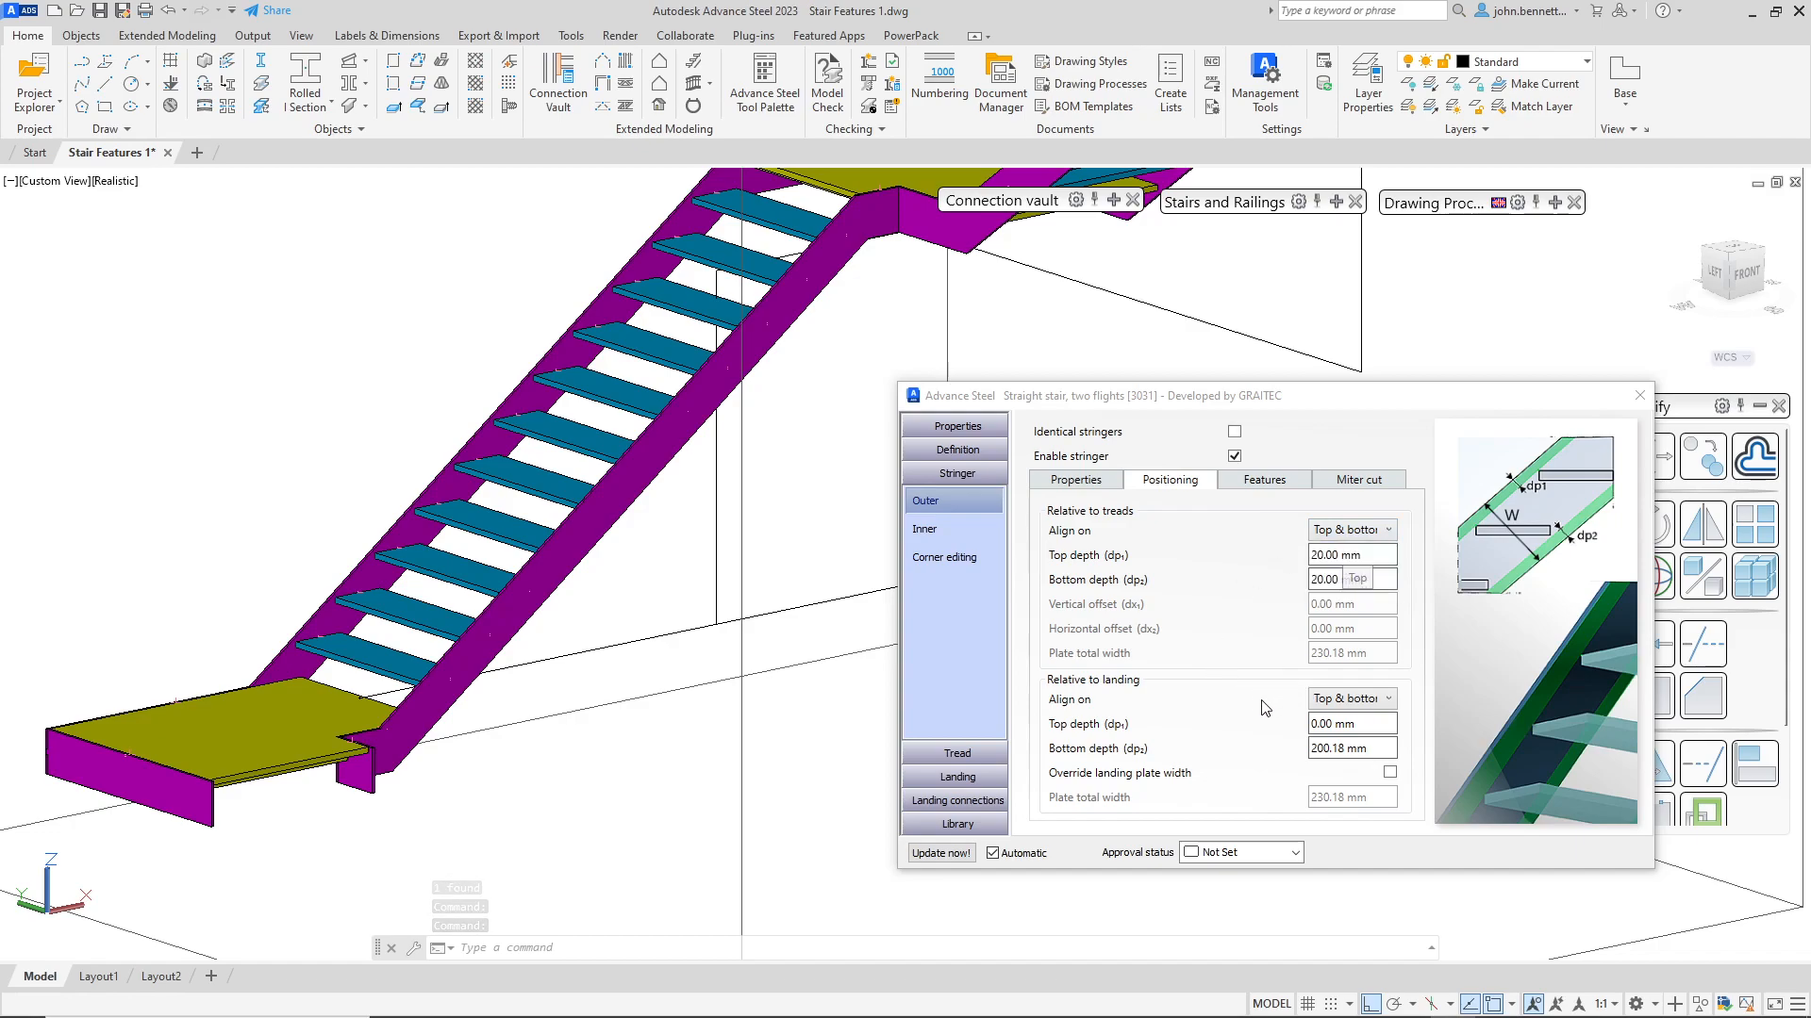
Step: Align the outer stringer on the top relative to the landing with a top depth of 20 mm
left_click(1385, 706)
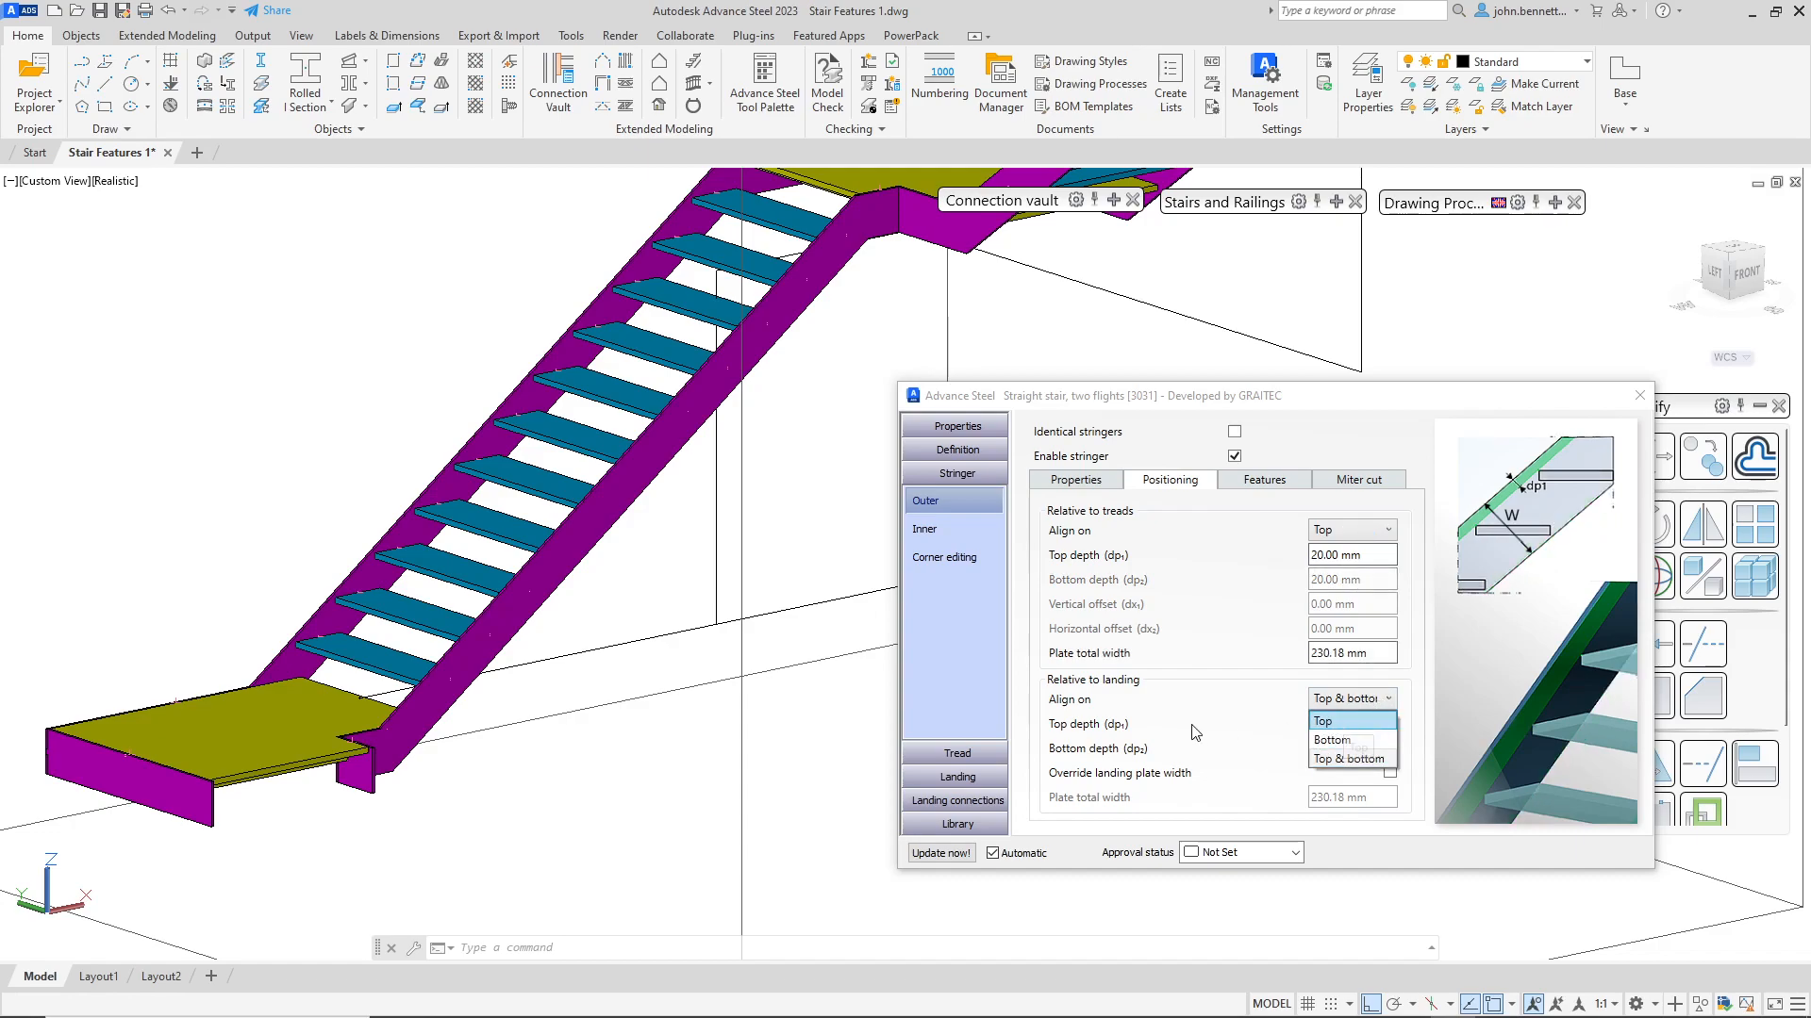
left_click(539, 813)
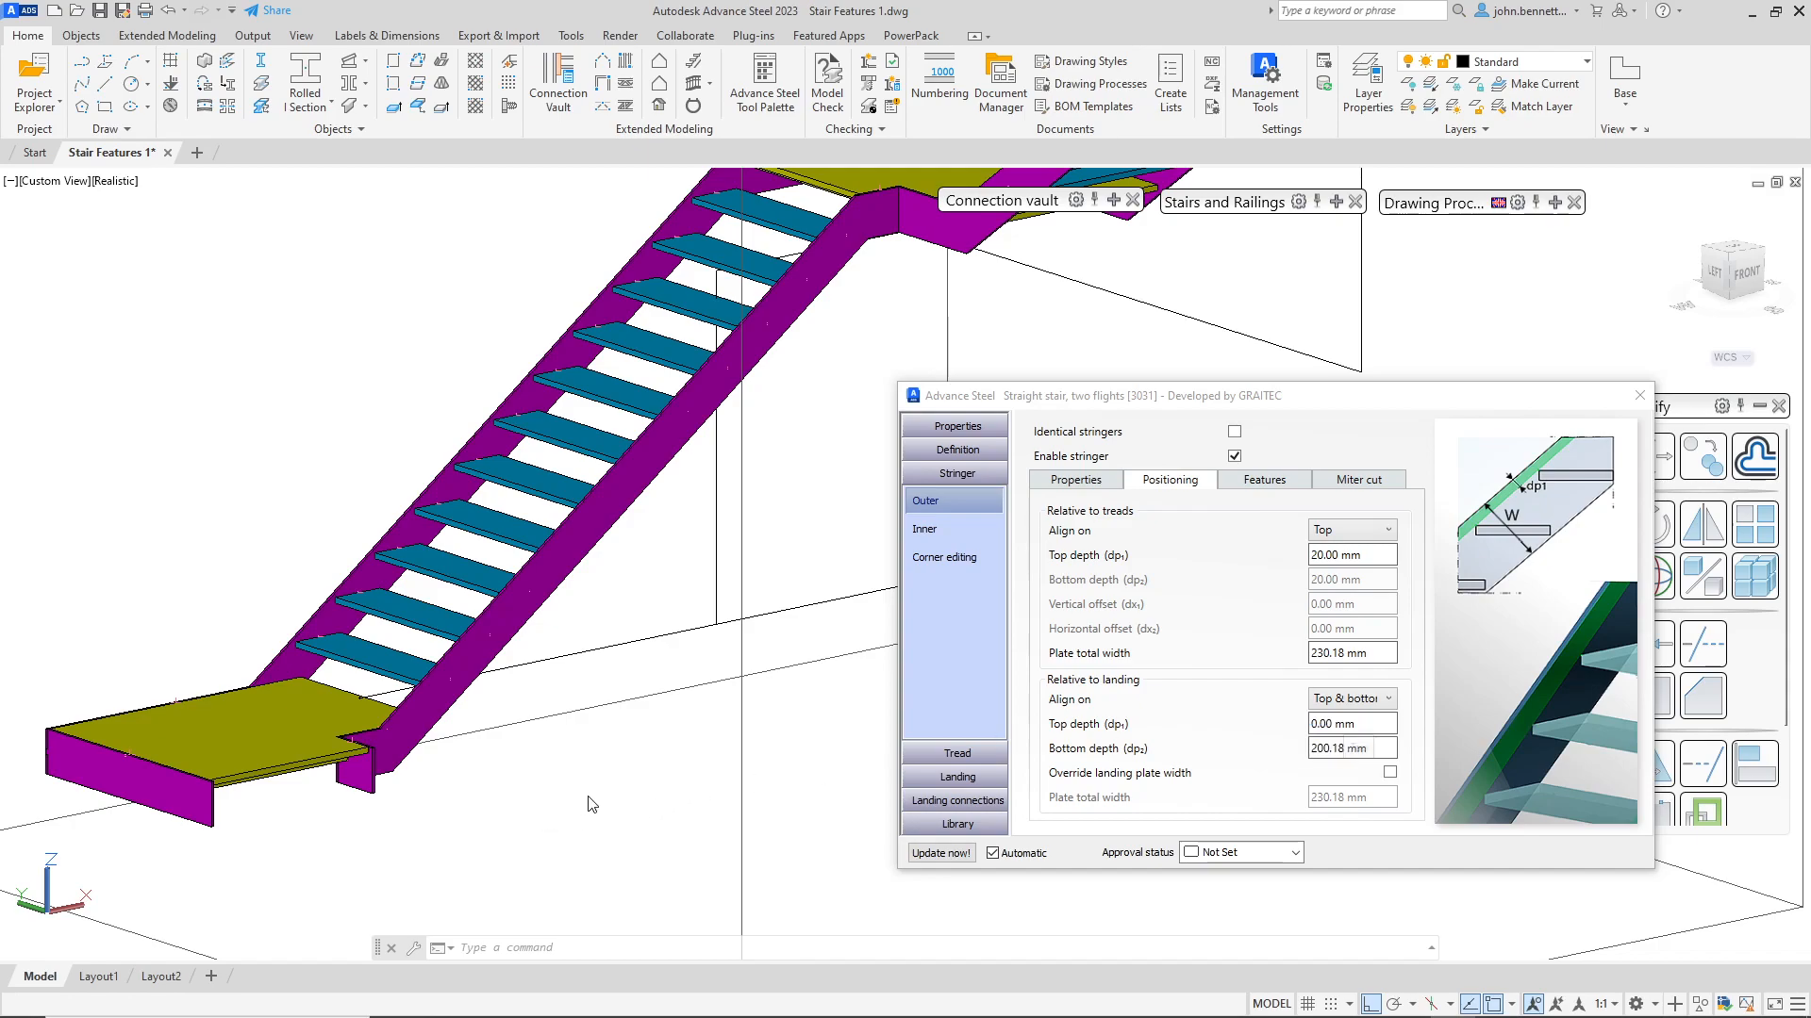
left_click(1366, 714)
left_click(1348, 716)
left_click_drag(1358, 723, 1221, 729)
type("20")
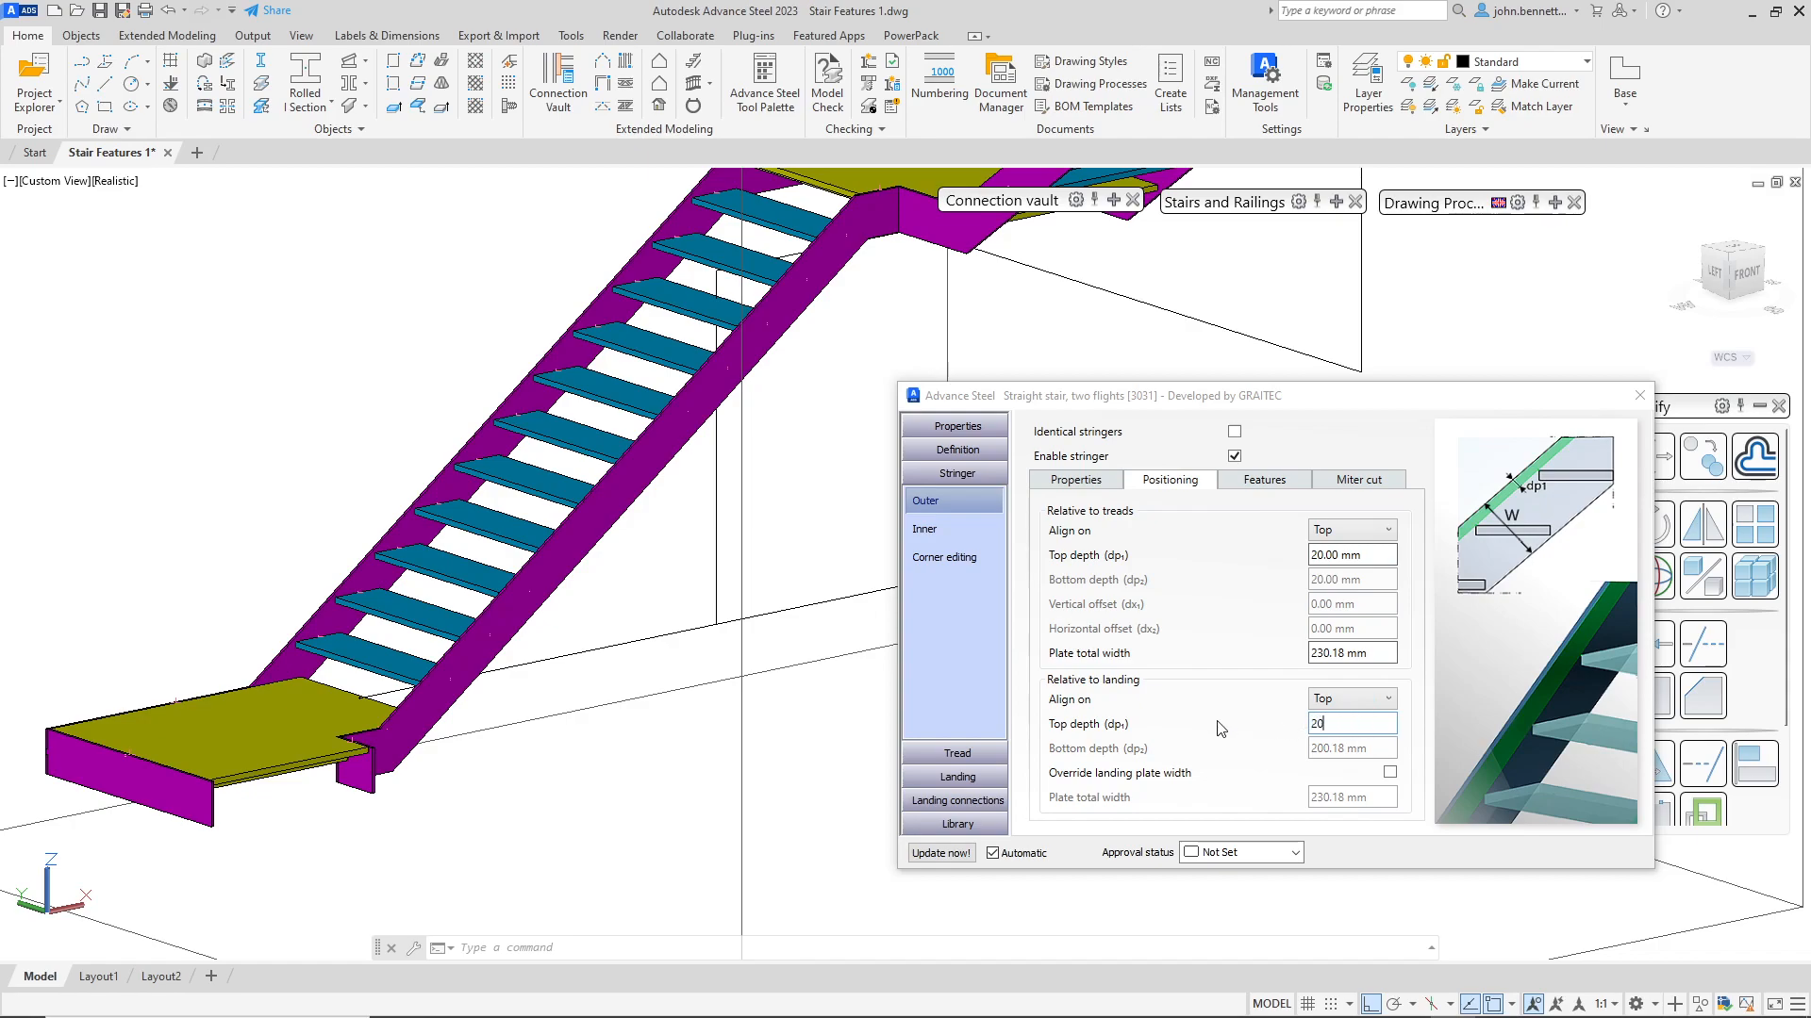
Step: Set the outer stringer's plate total width relative to the treads to 250 mm and make the stringers identical
left_click(1377, 652)
left_click_drag(1377, 651, 1305, 648)
type("250")
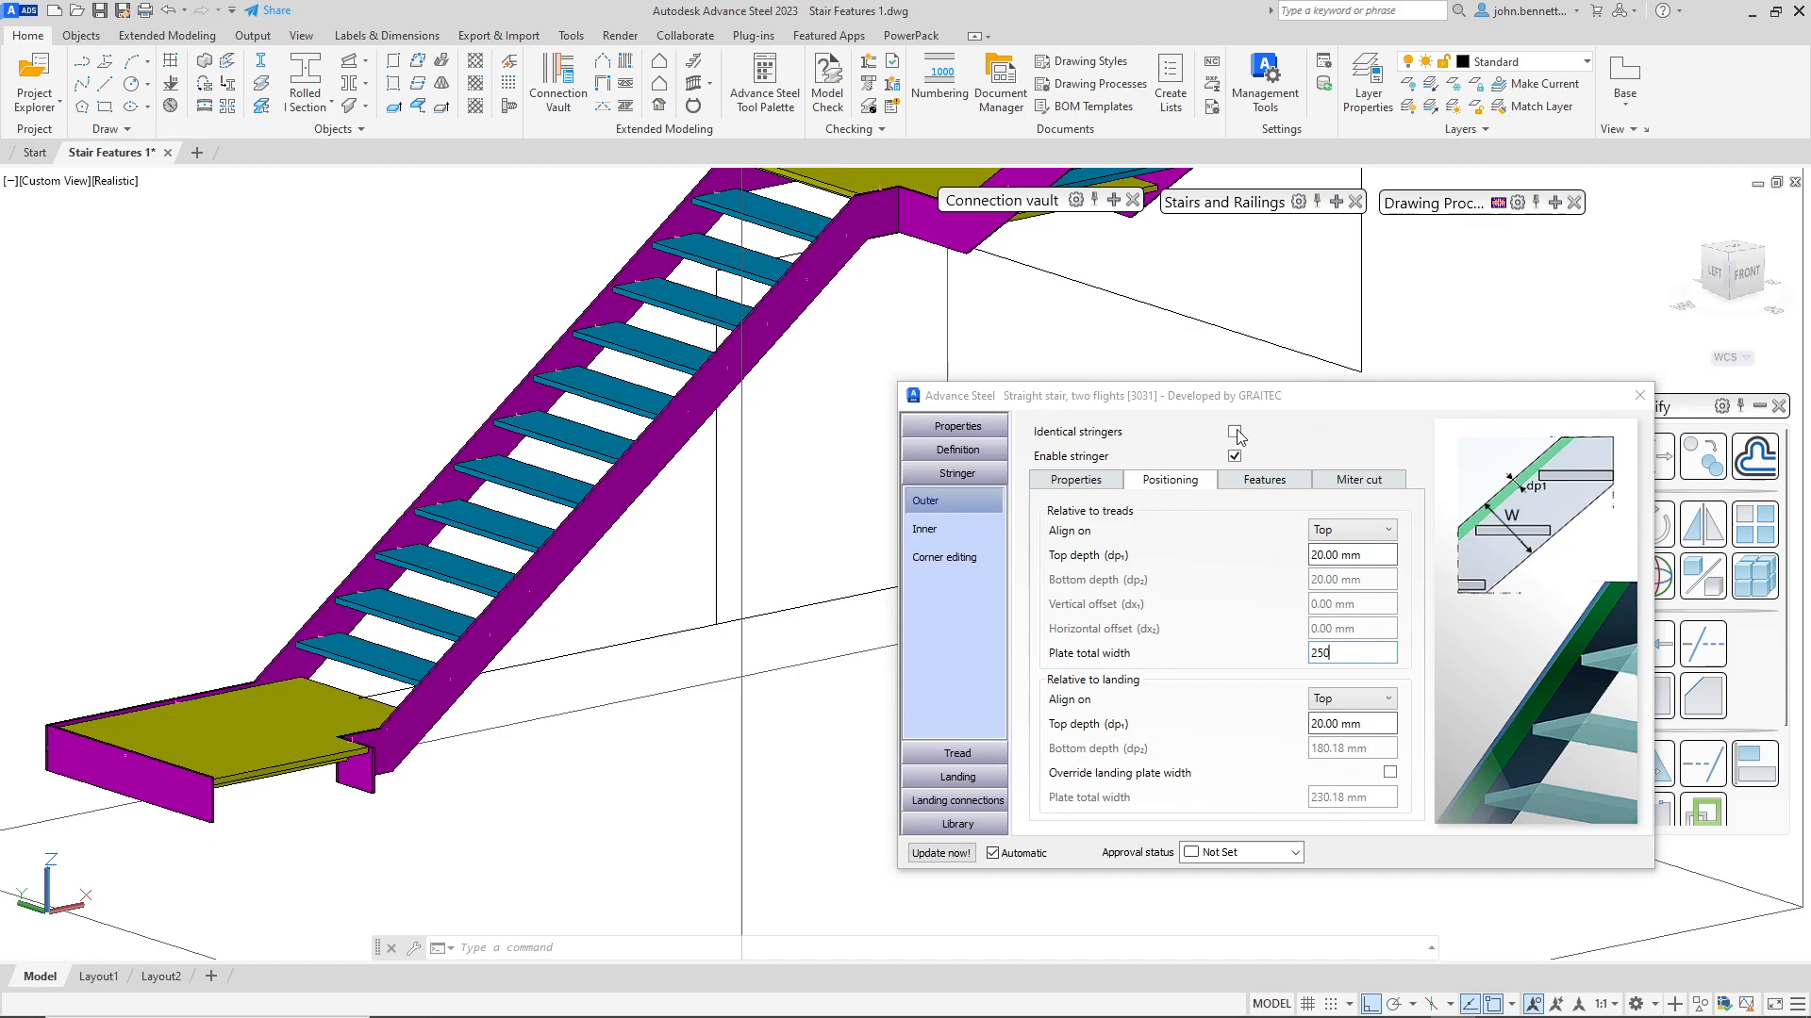
key("Return")
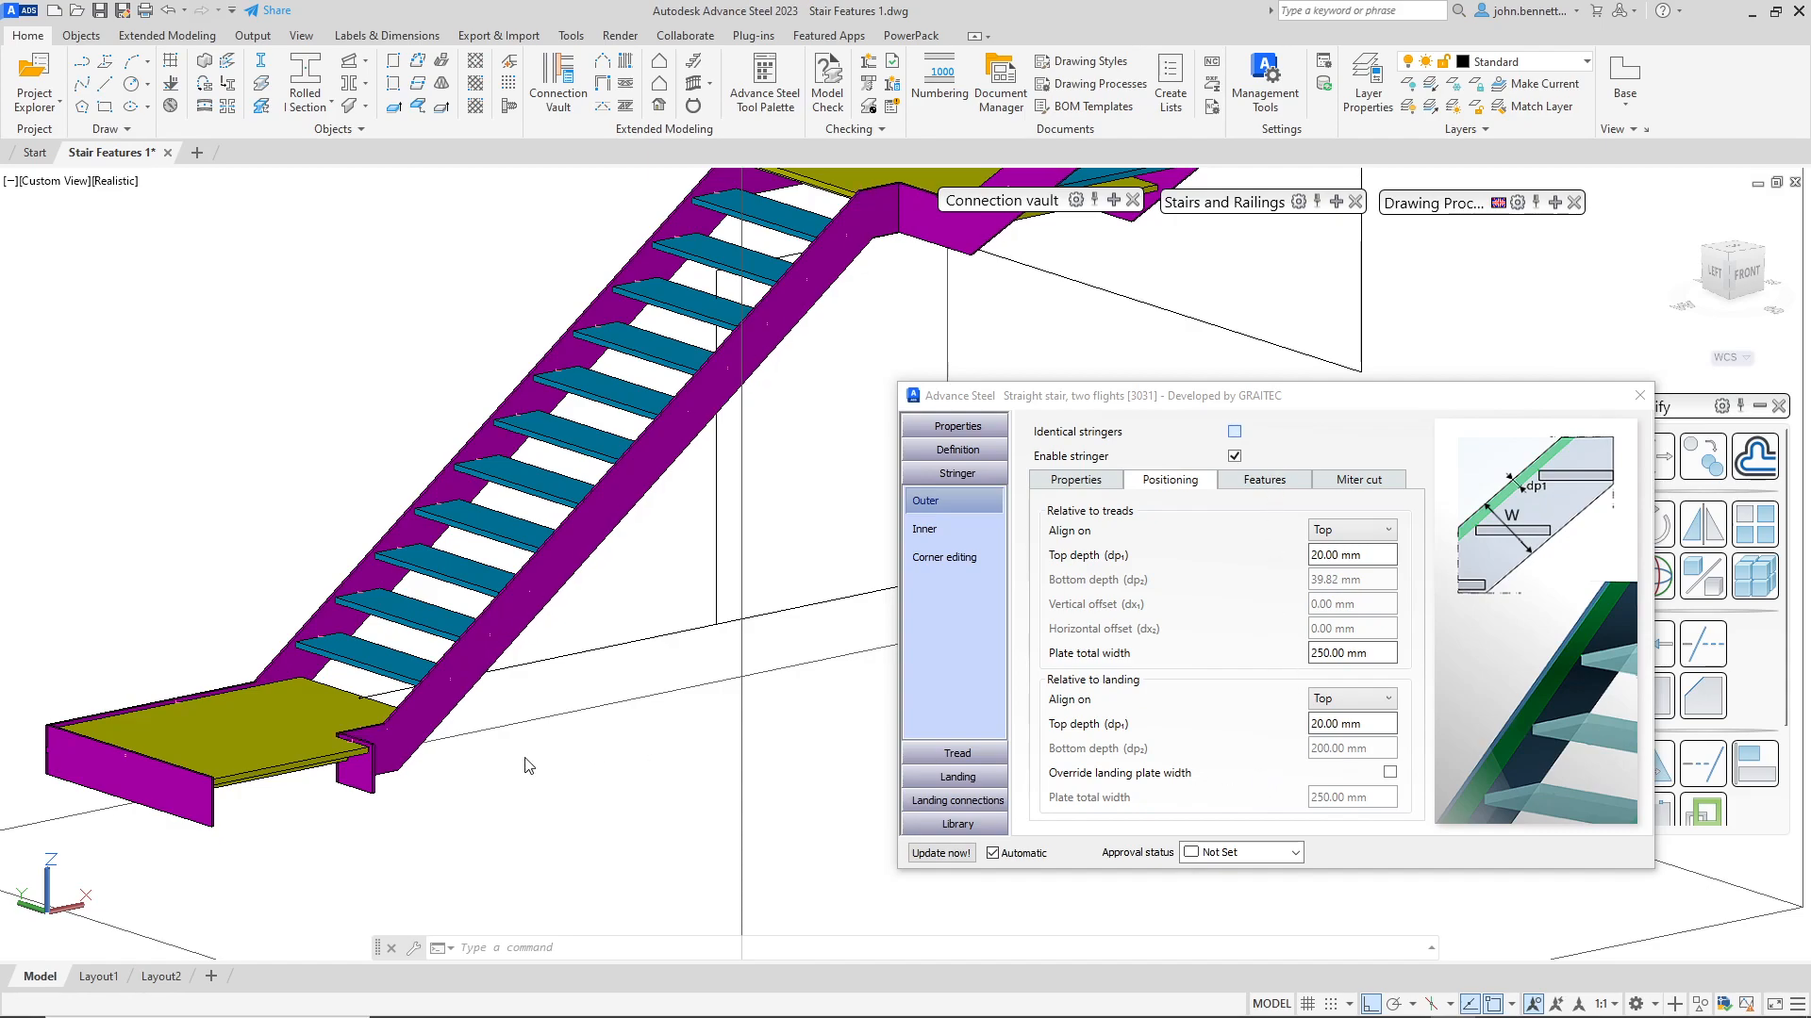
scroll(542, 753, "down", 2)
middle_click_drag(542, 753, 291, 783)
middle_click_drag(558, 639, 497, 648)
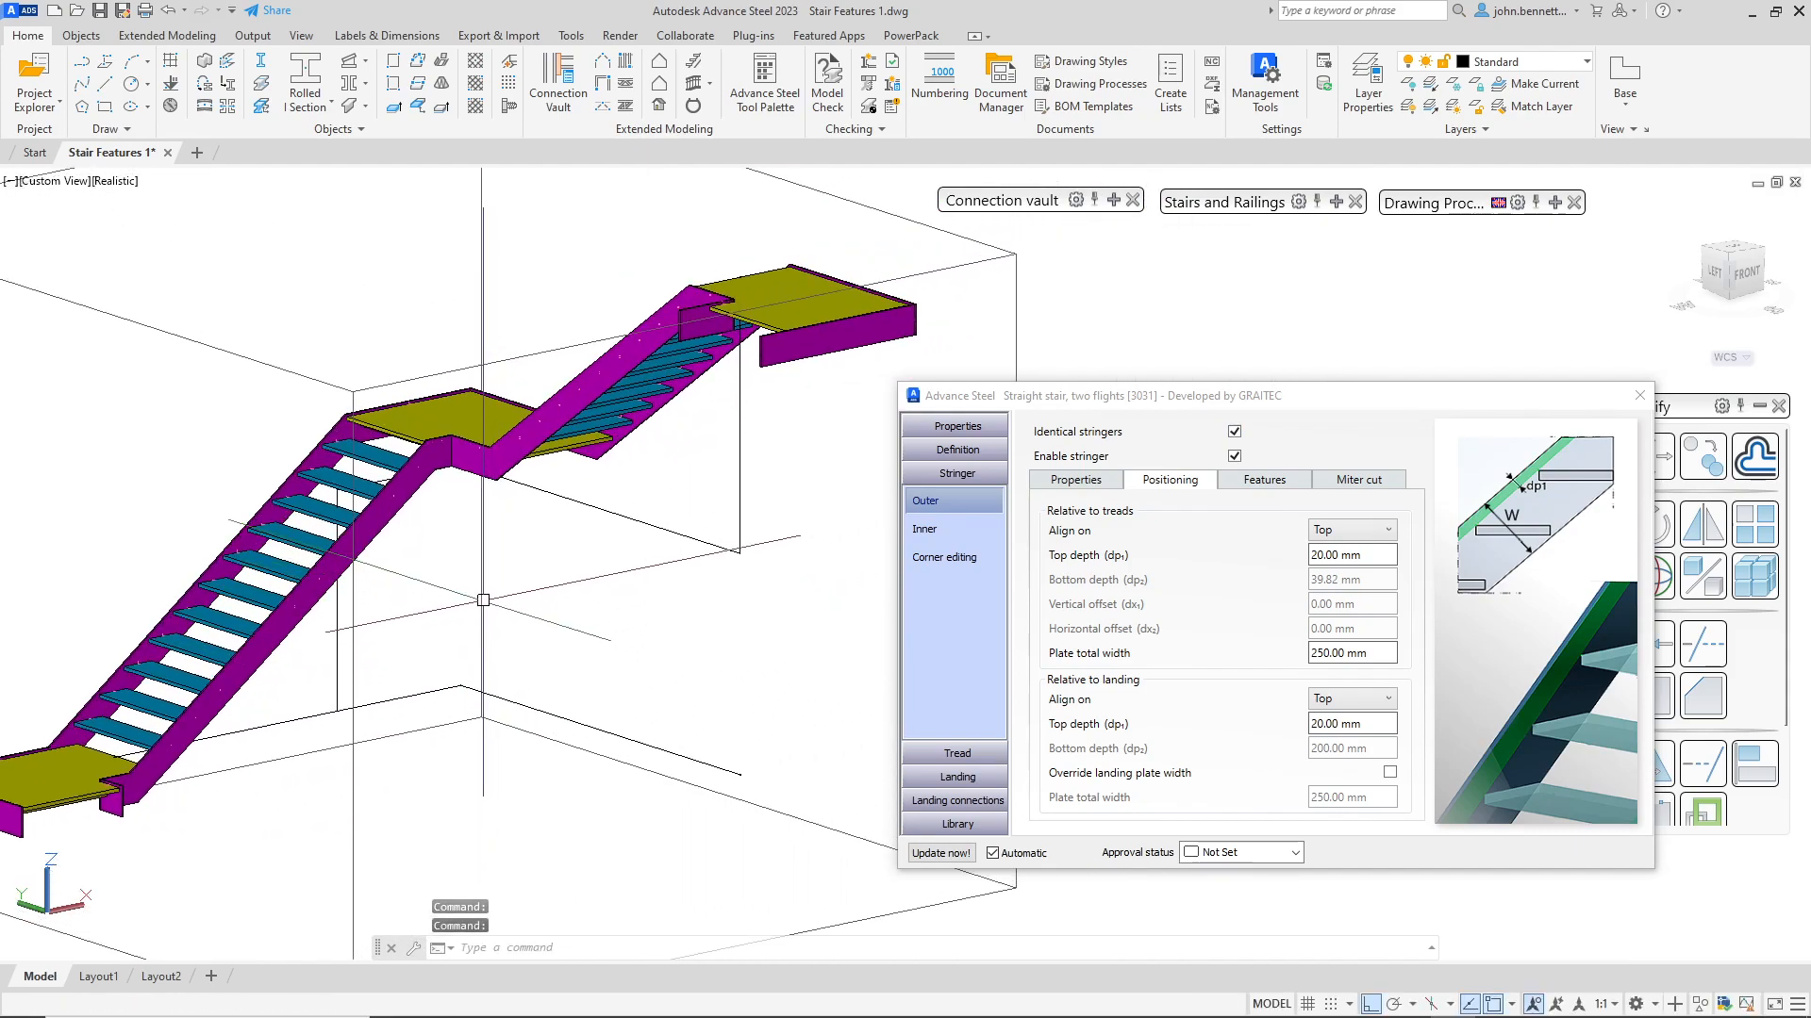
Step: Override the outer stringer's landing plate width and set its plate total width to 200 mm
left_click_drag(445, 604, 484, 619, "shift")
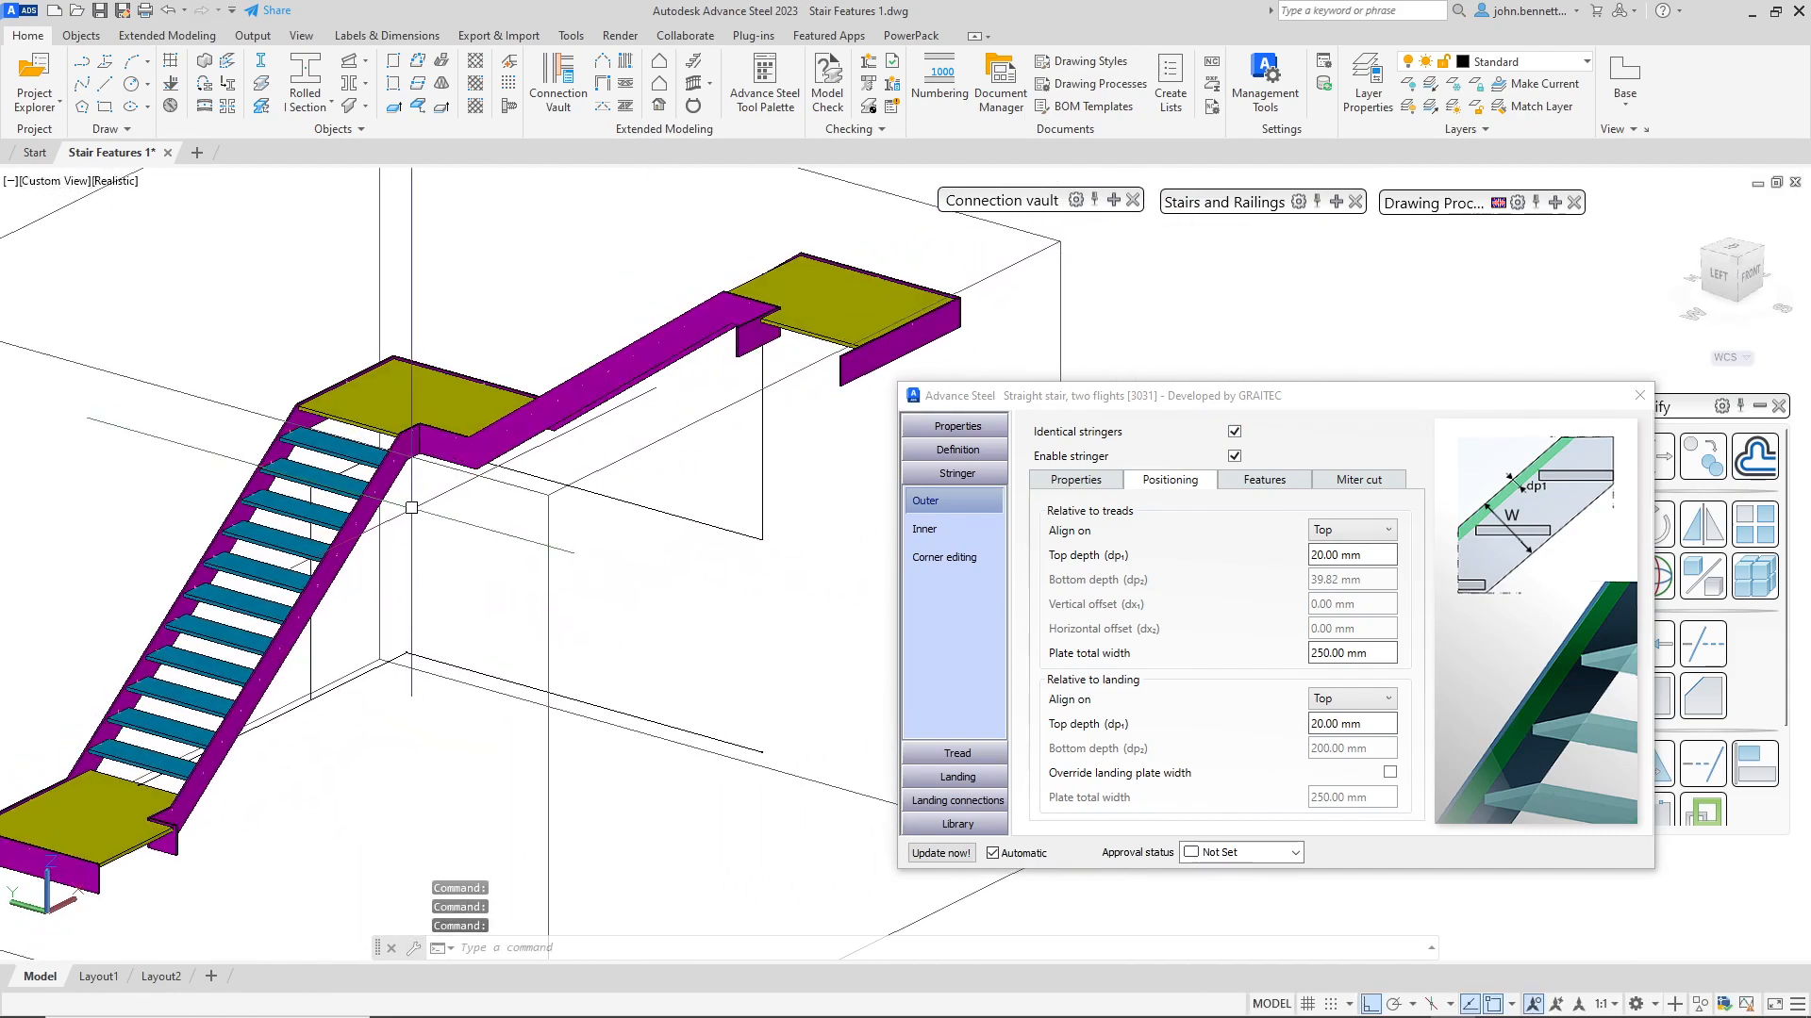
scroll(427, 466, "up", 4)
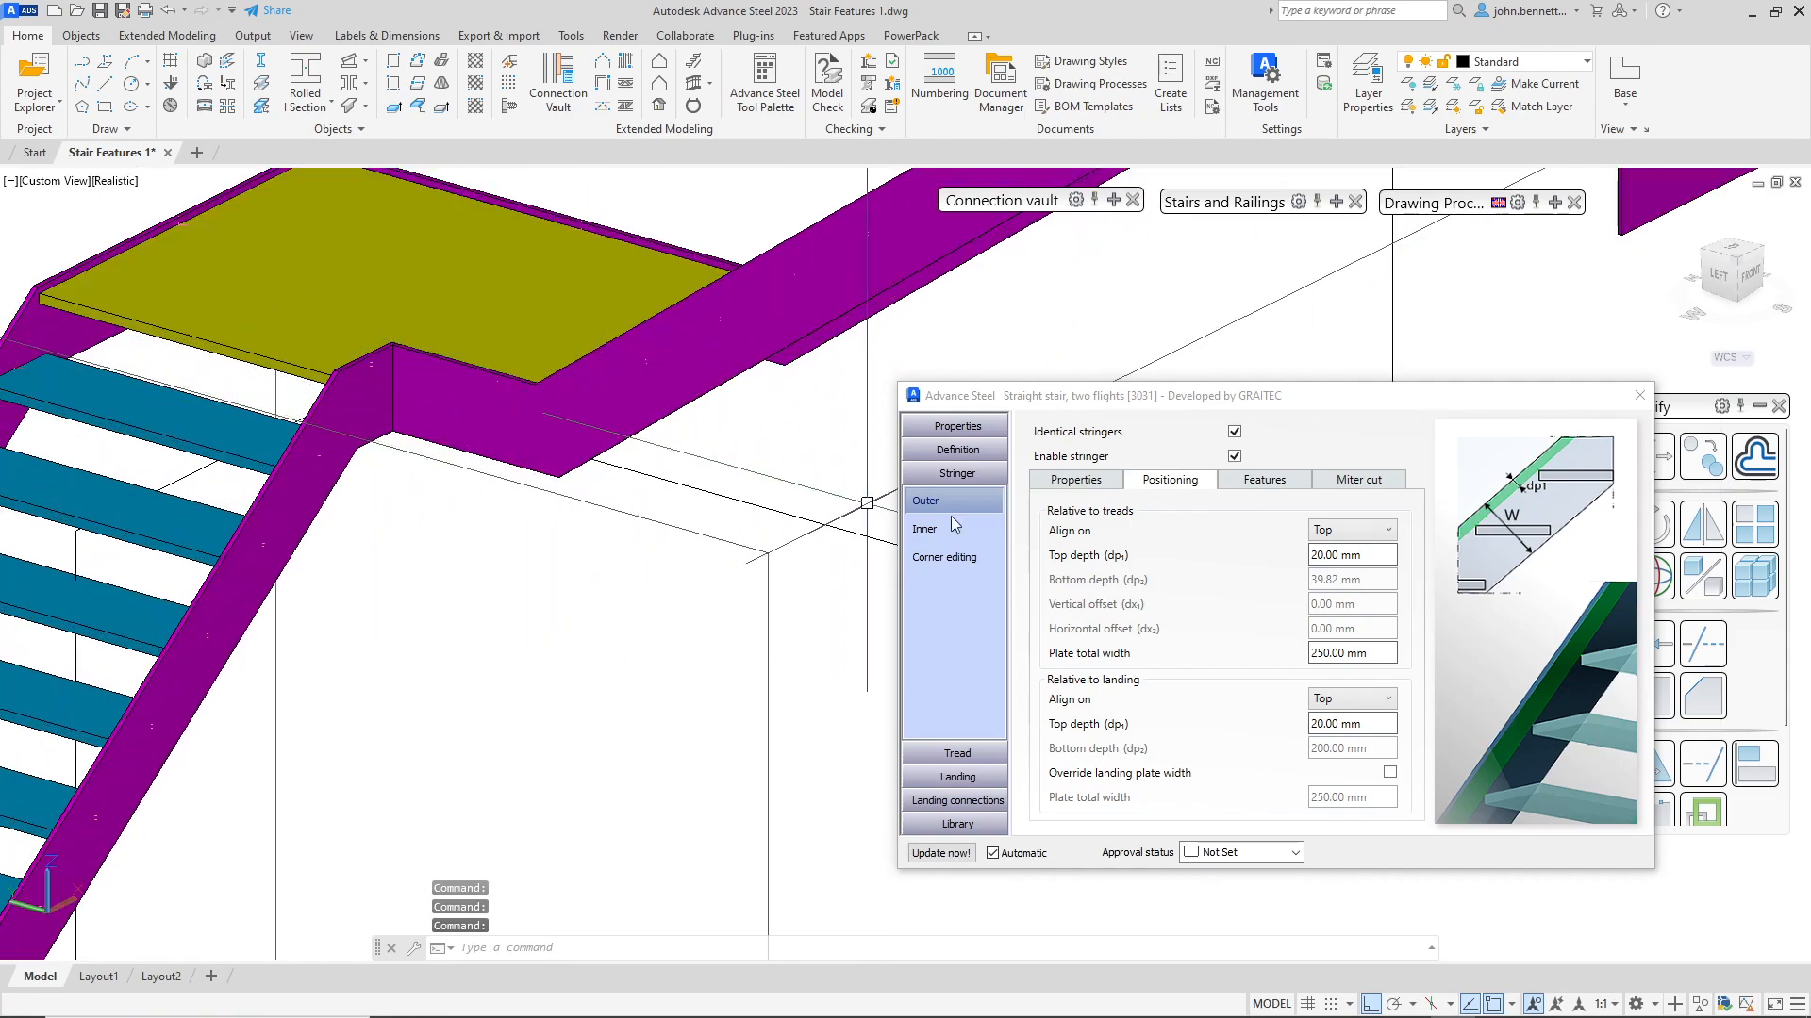
left_click(1385, 530)
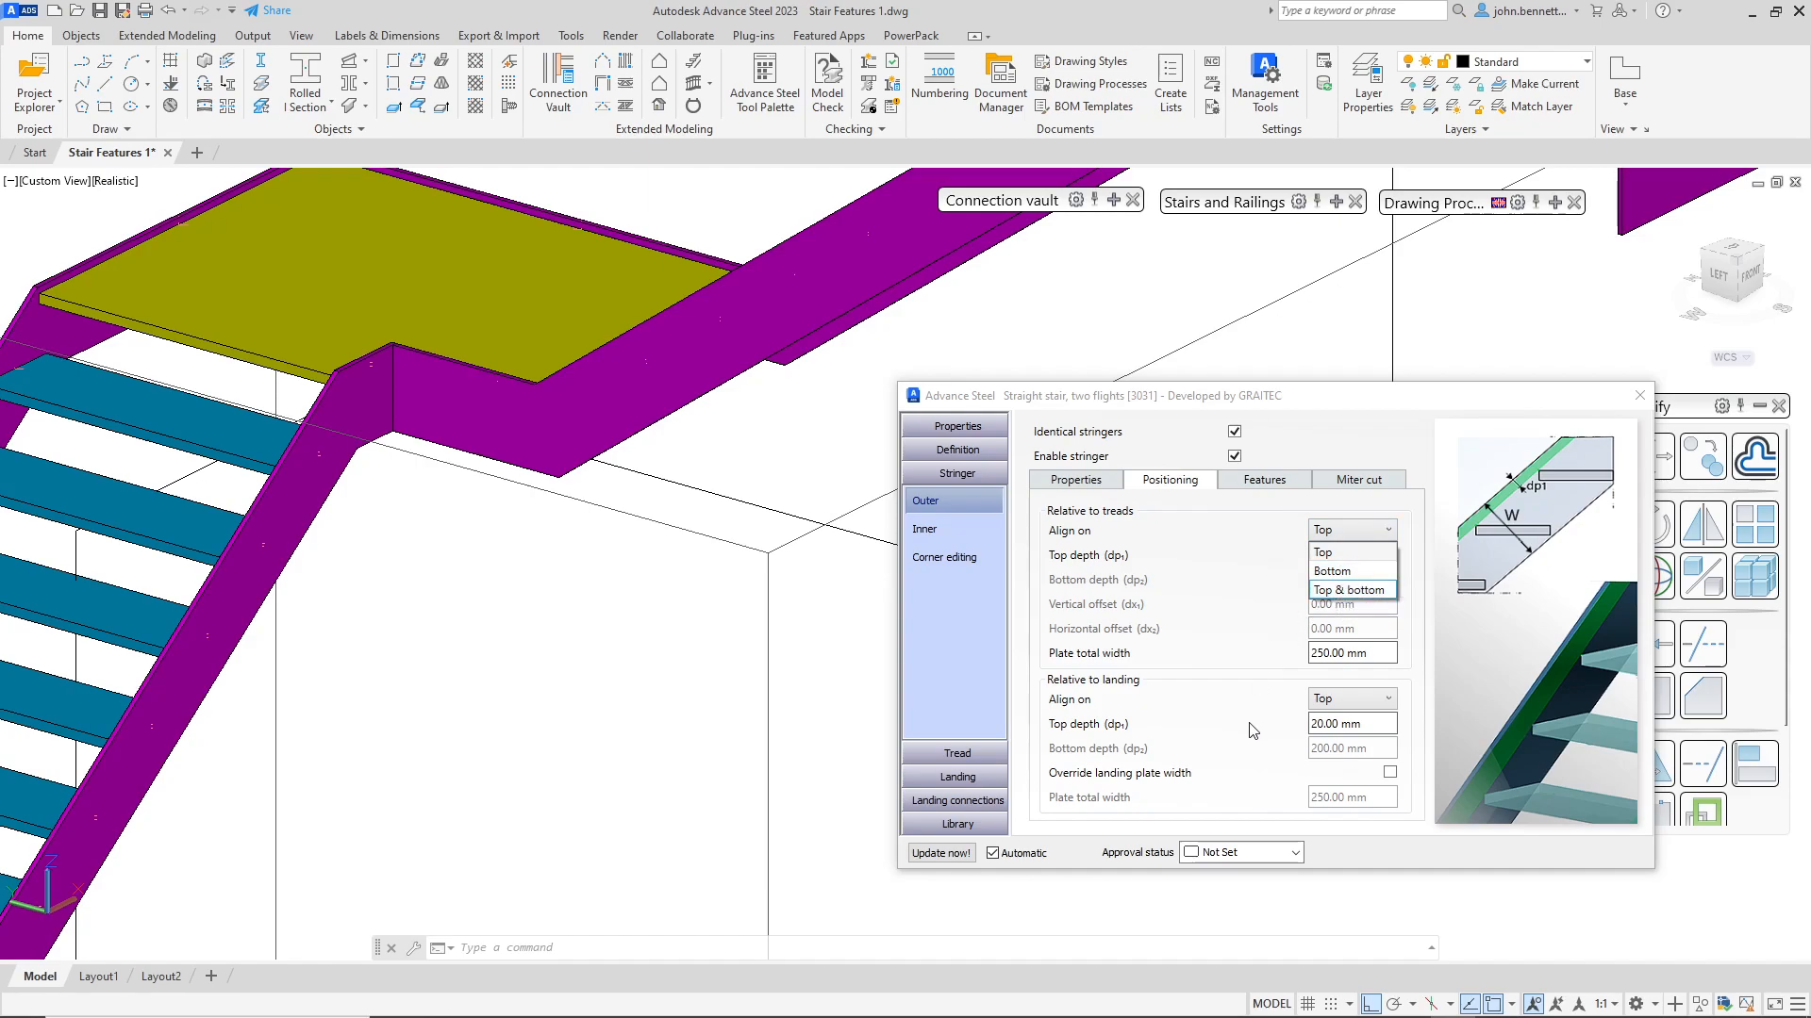
left_click(1266, 755)
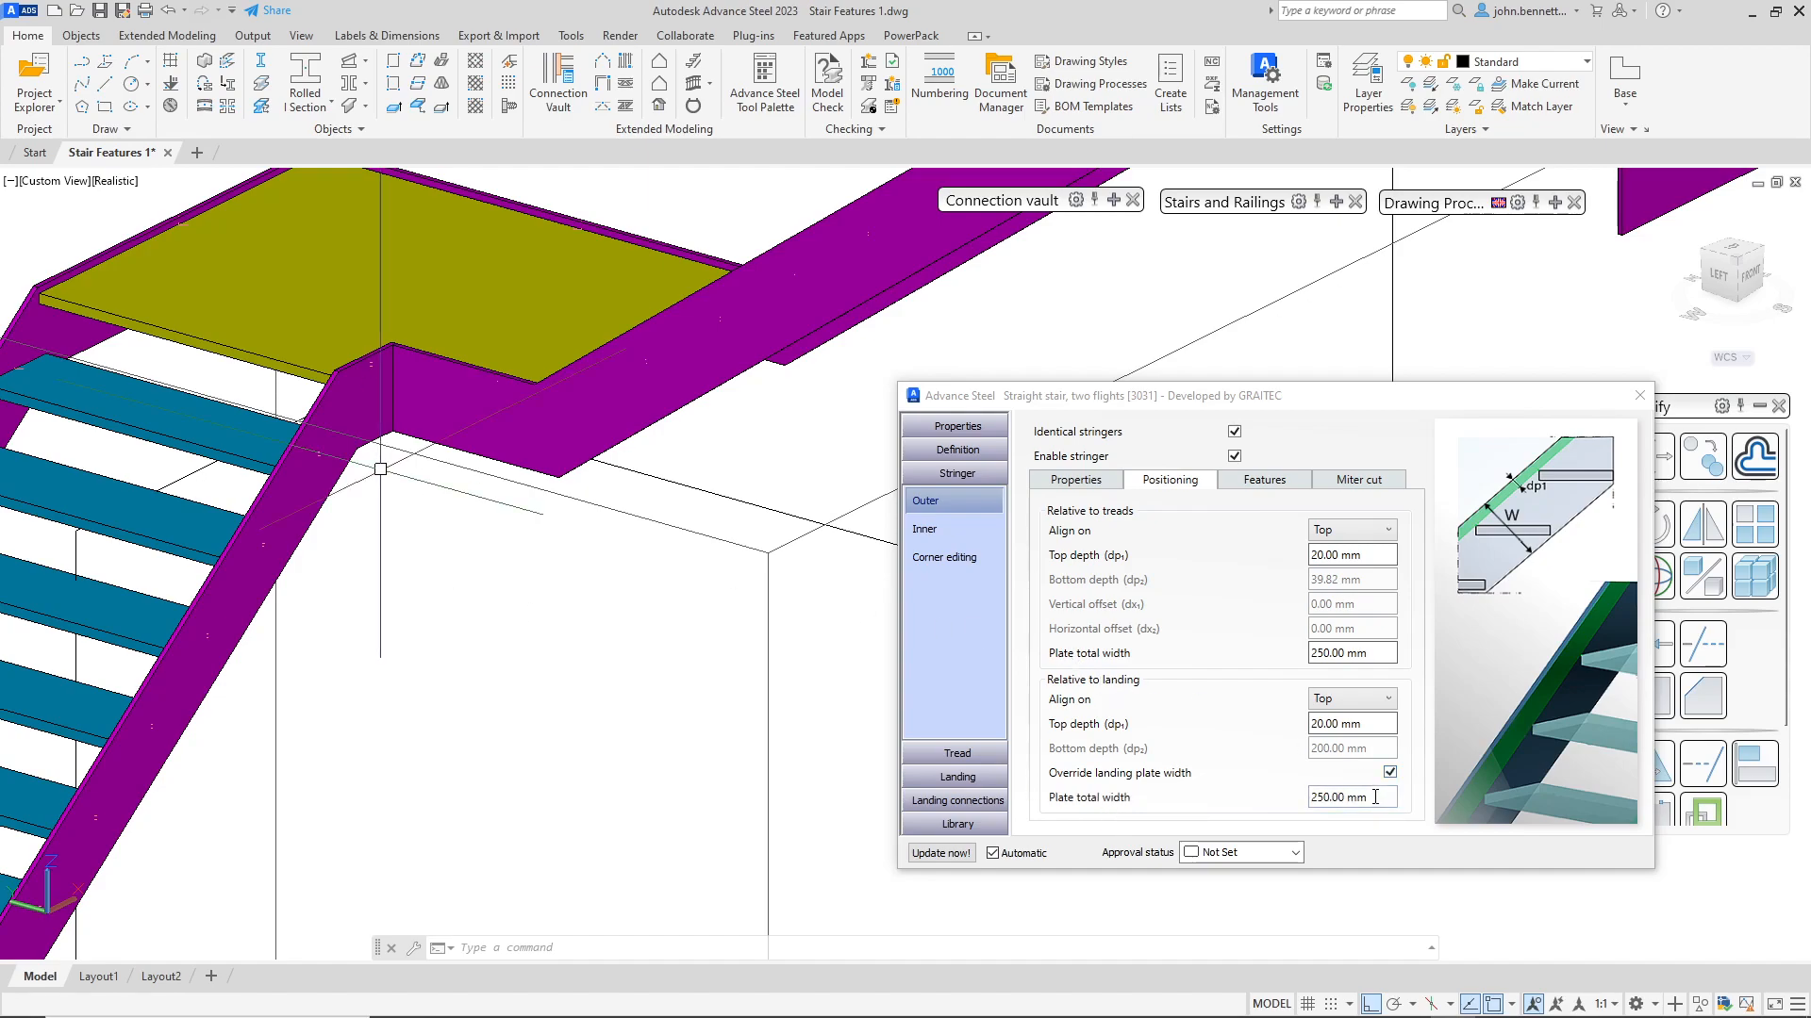
left_click(1358, 796)
type("200")
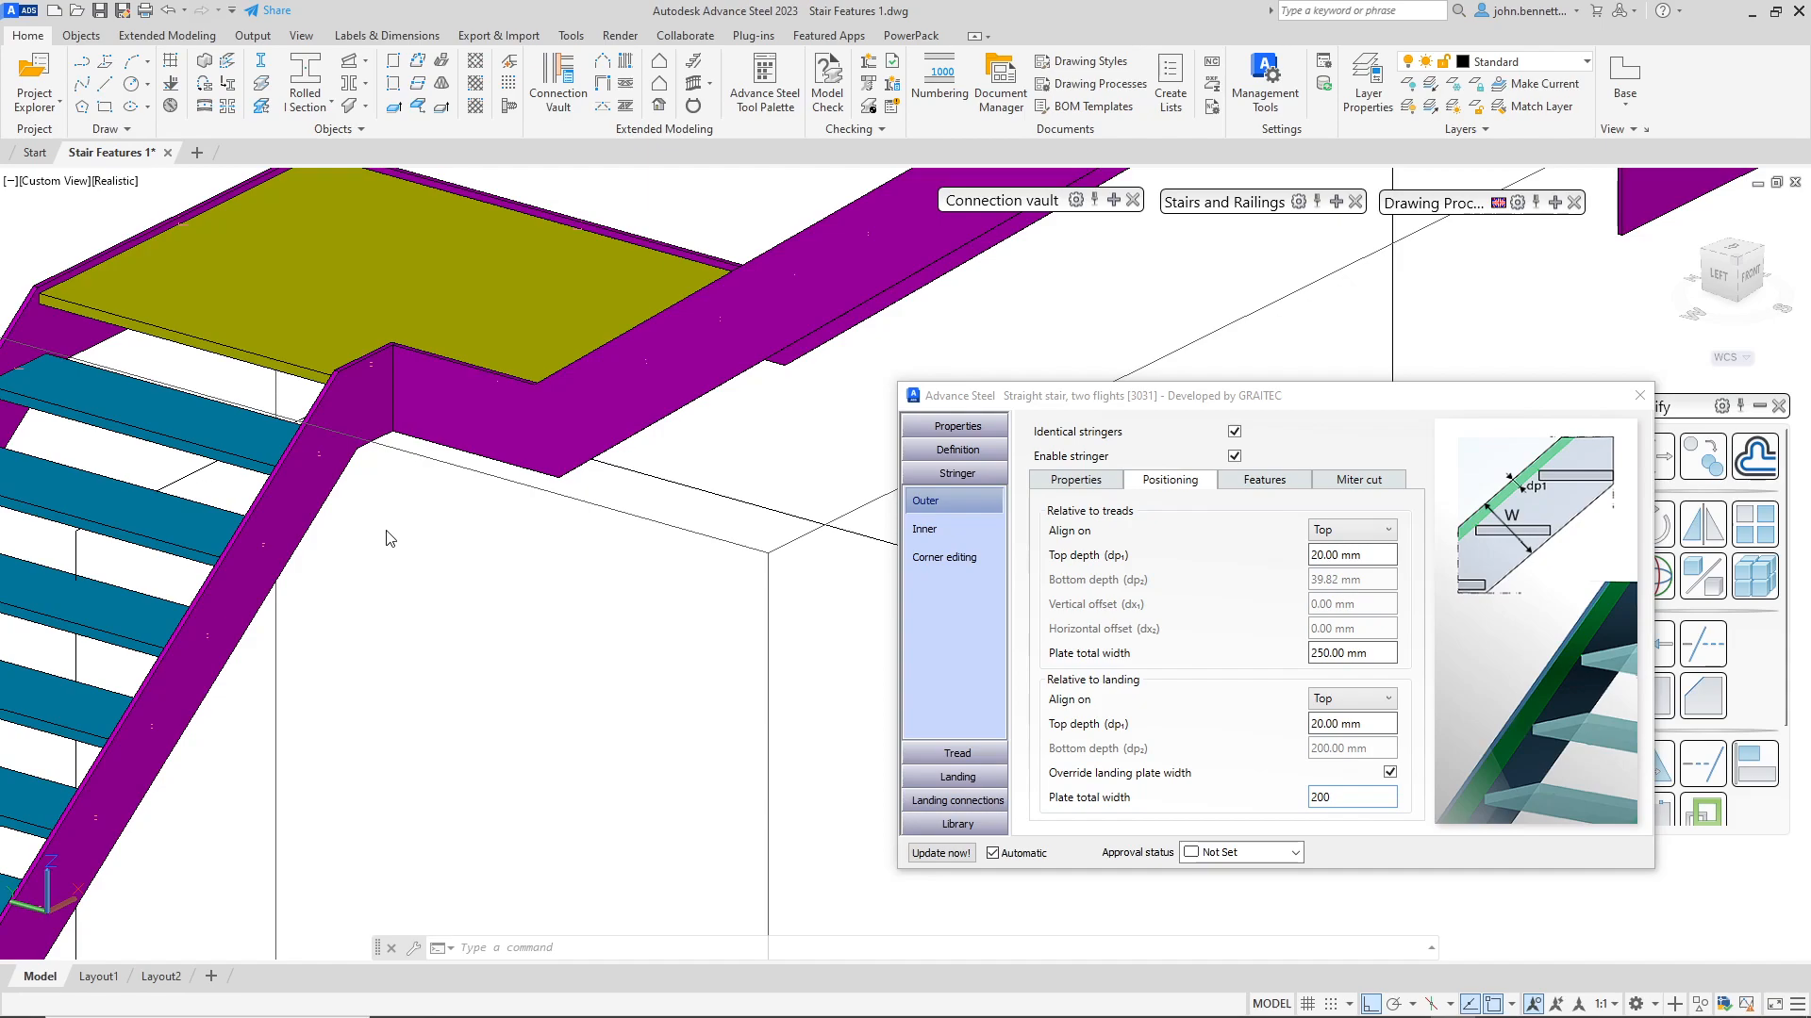
key("Tab")
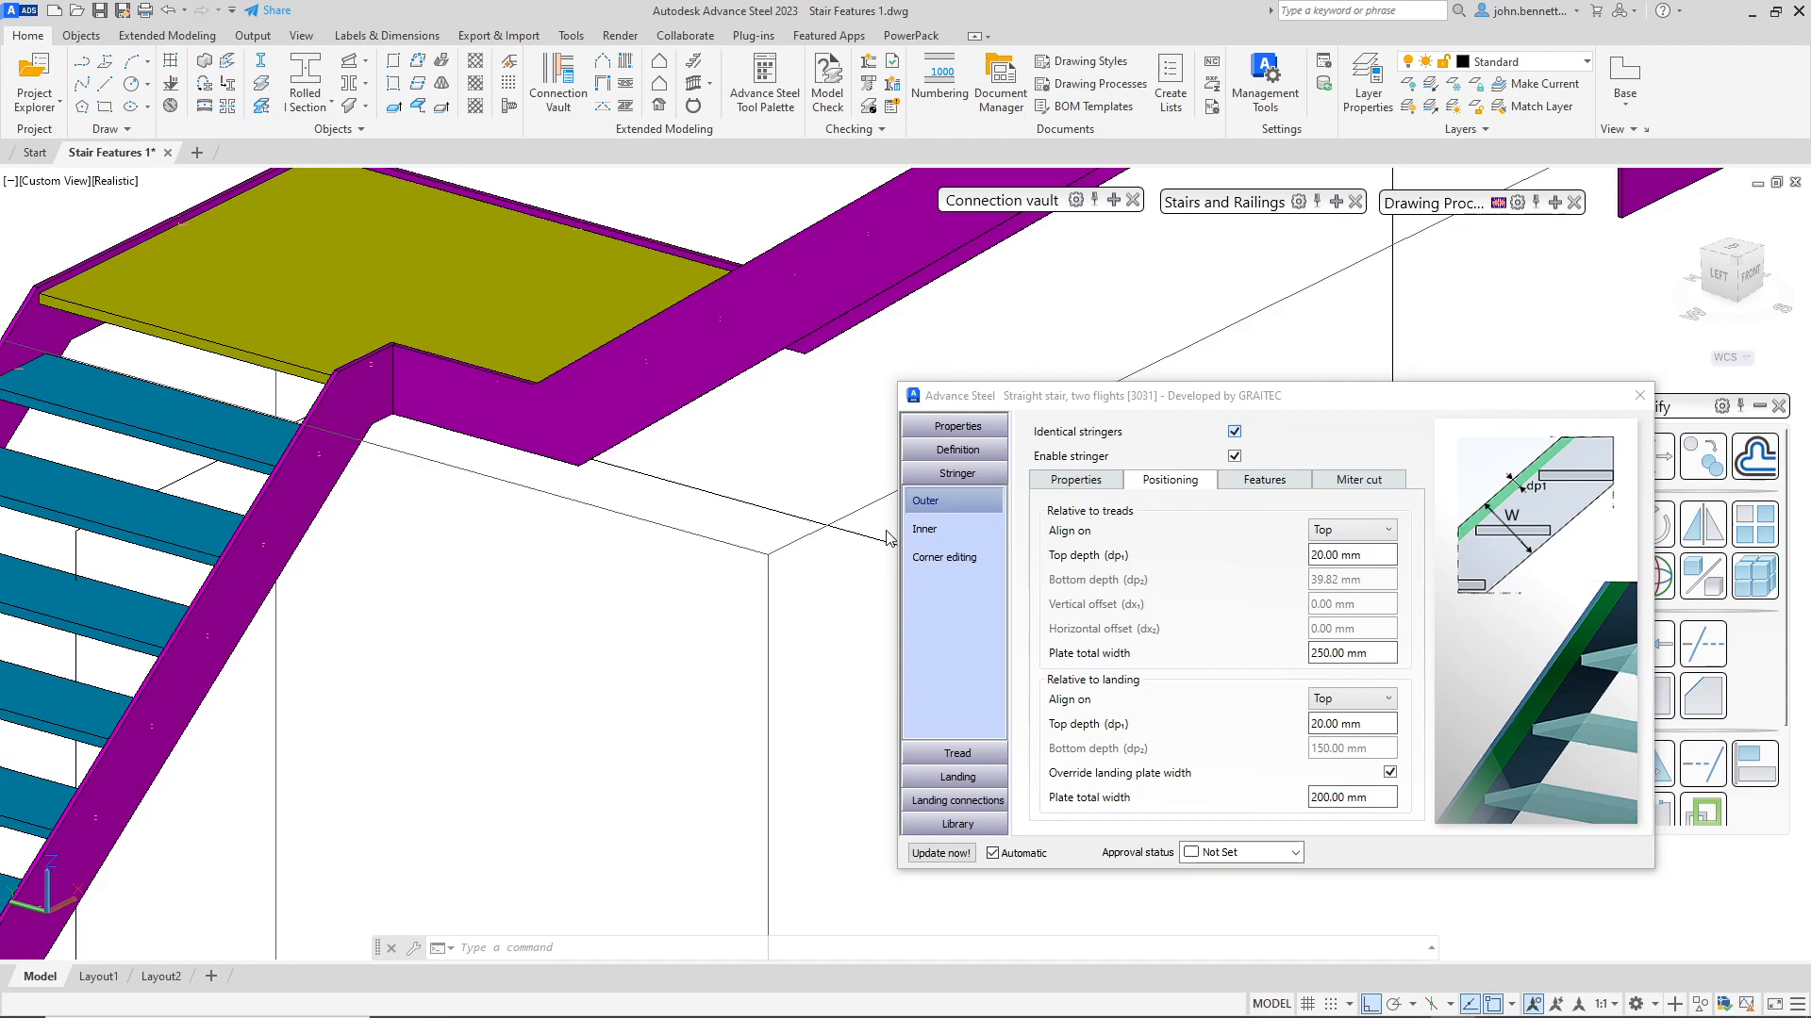
Step: Disable identical stringers and align the inner stringer on the top relative to the treads
left_click(1054, 439)
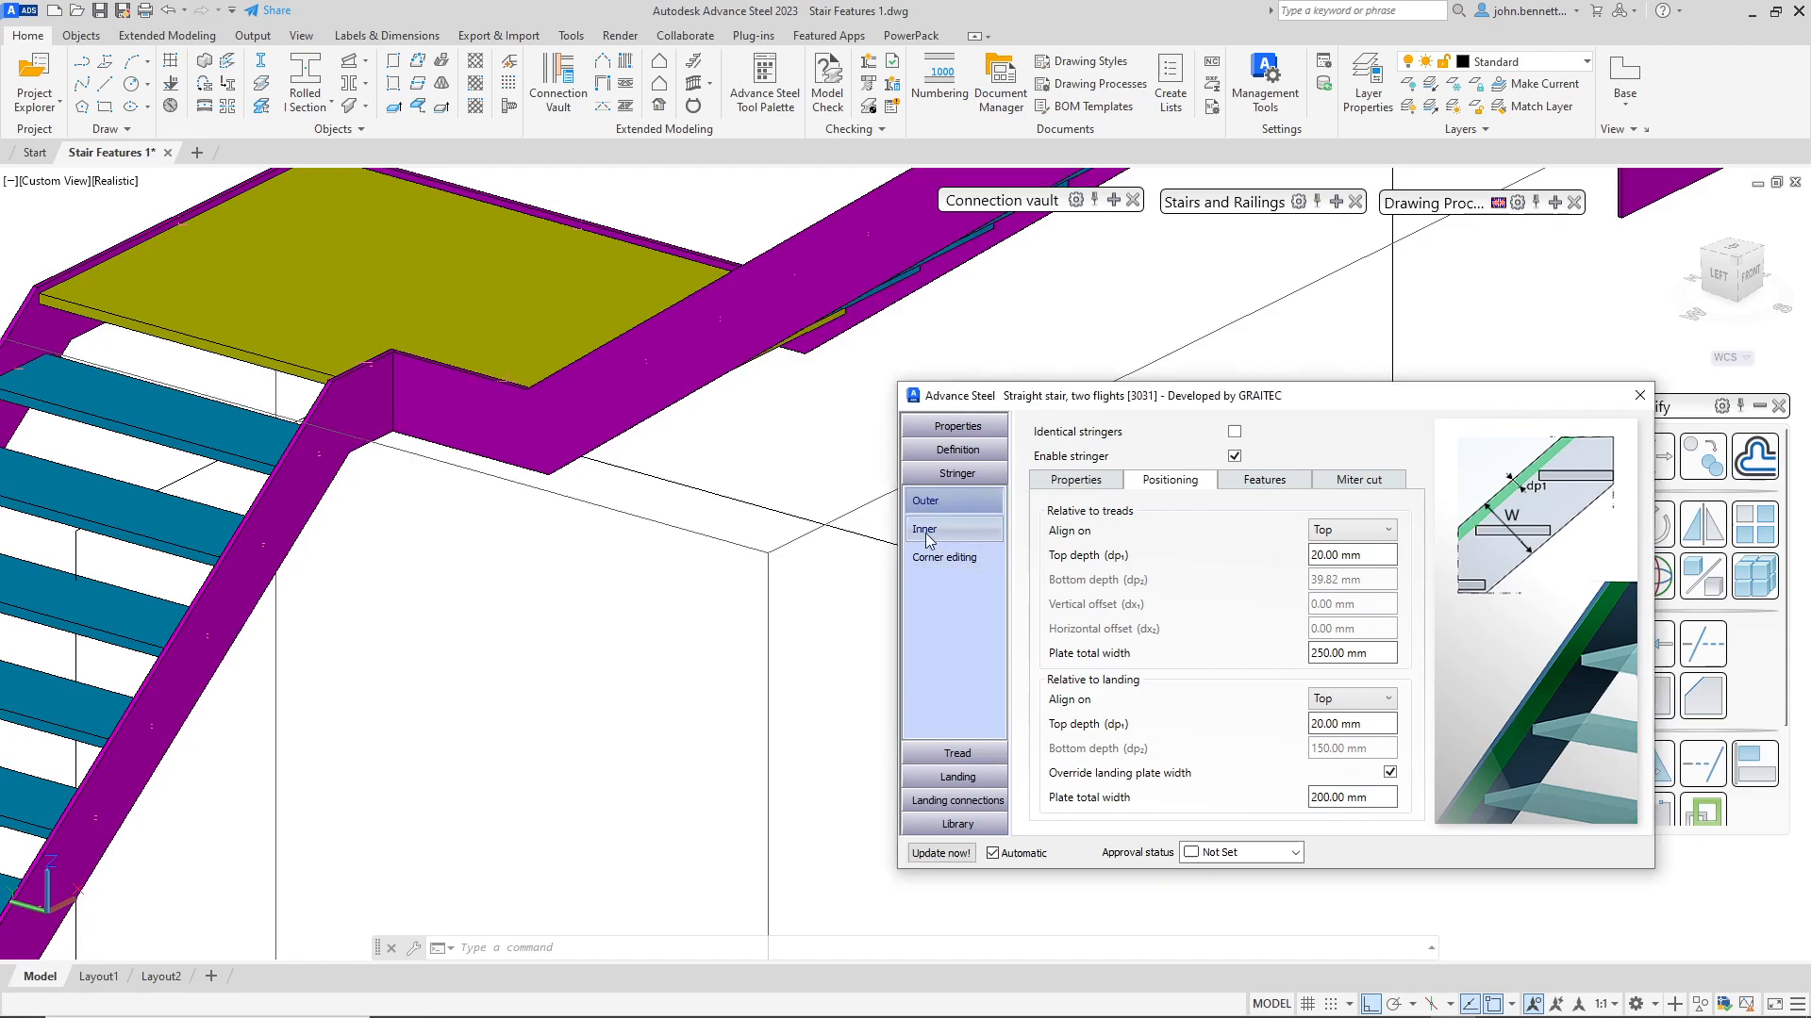
left_click(950, 539)
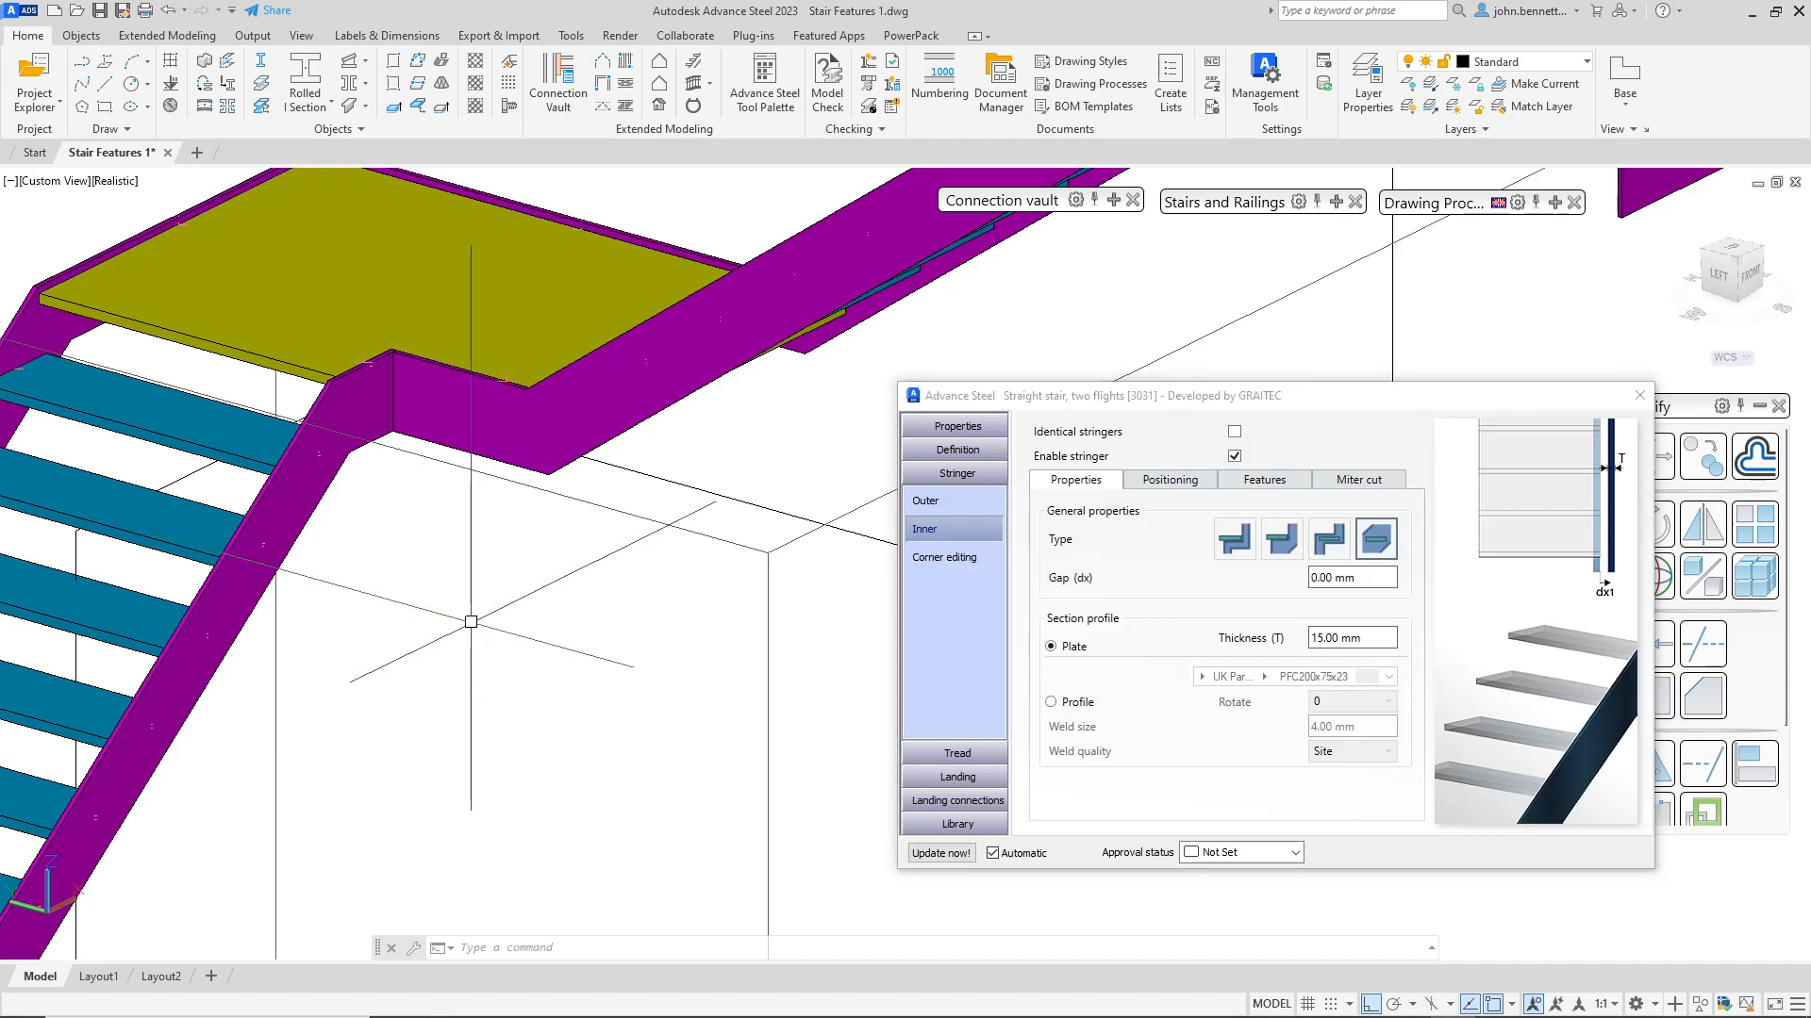
left_click(1159, 481)
left_click(1387, 532)
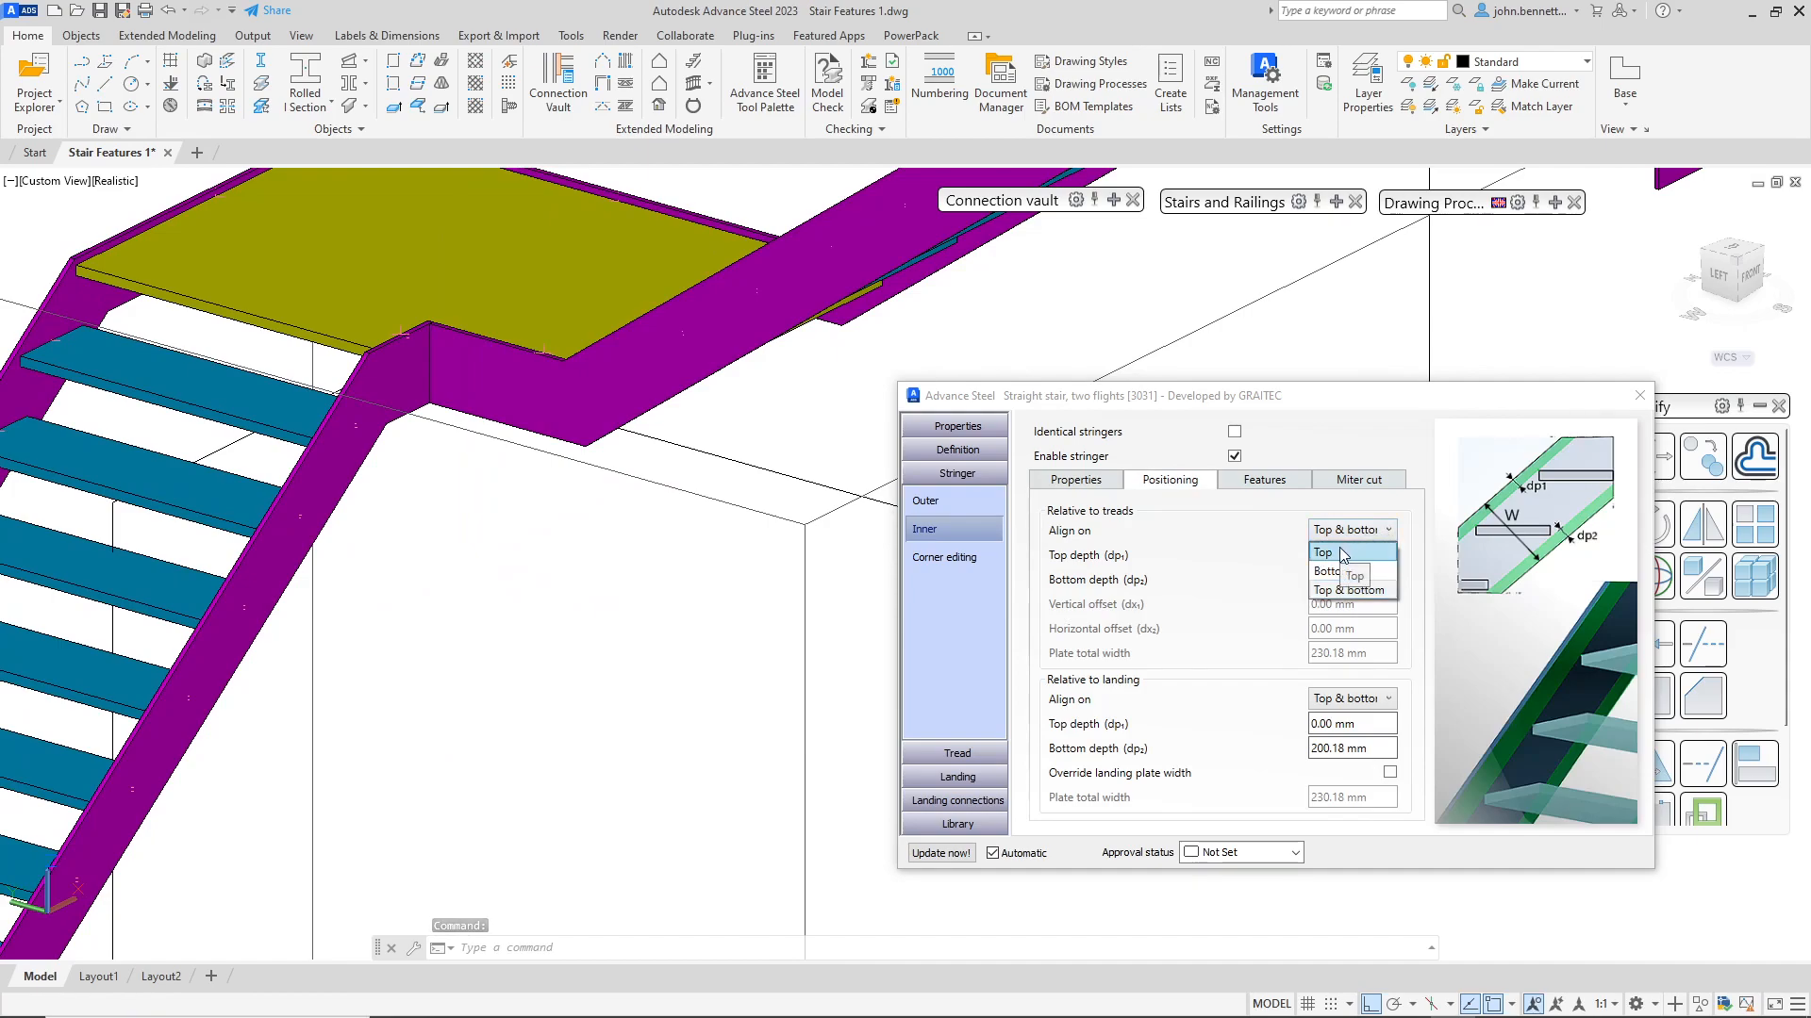
left_click(1109, 584)
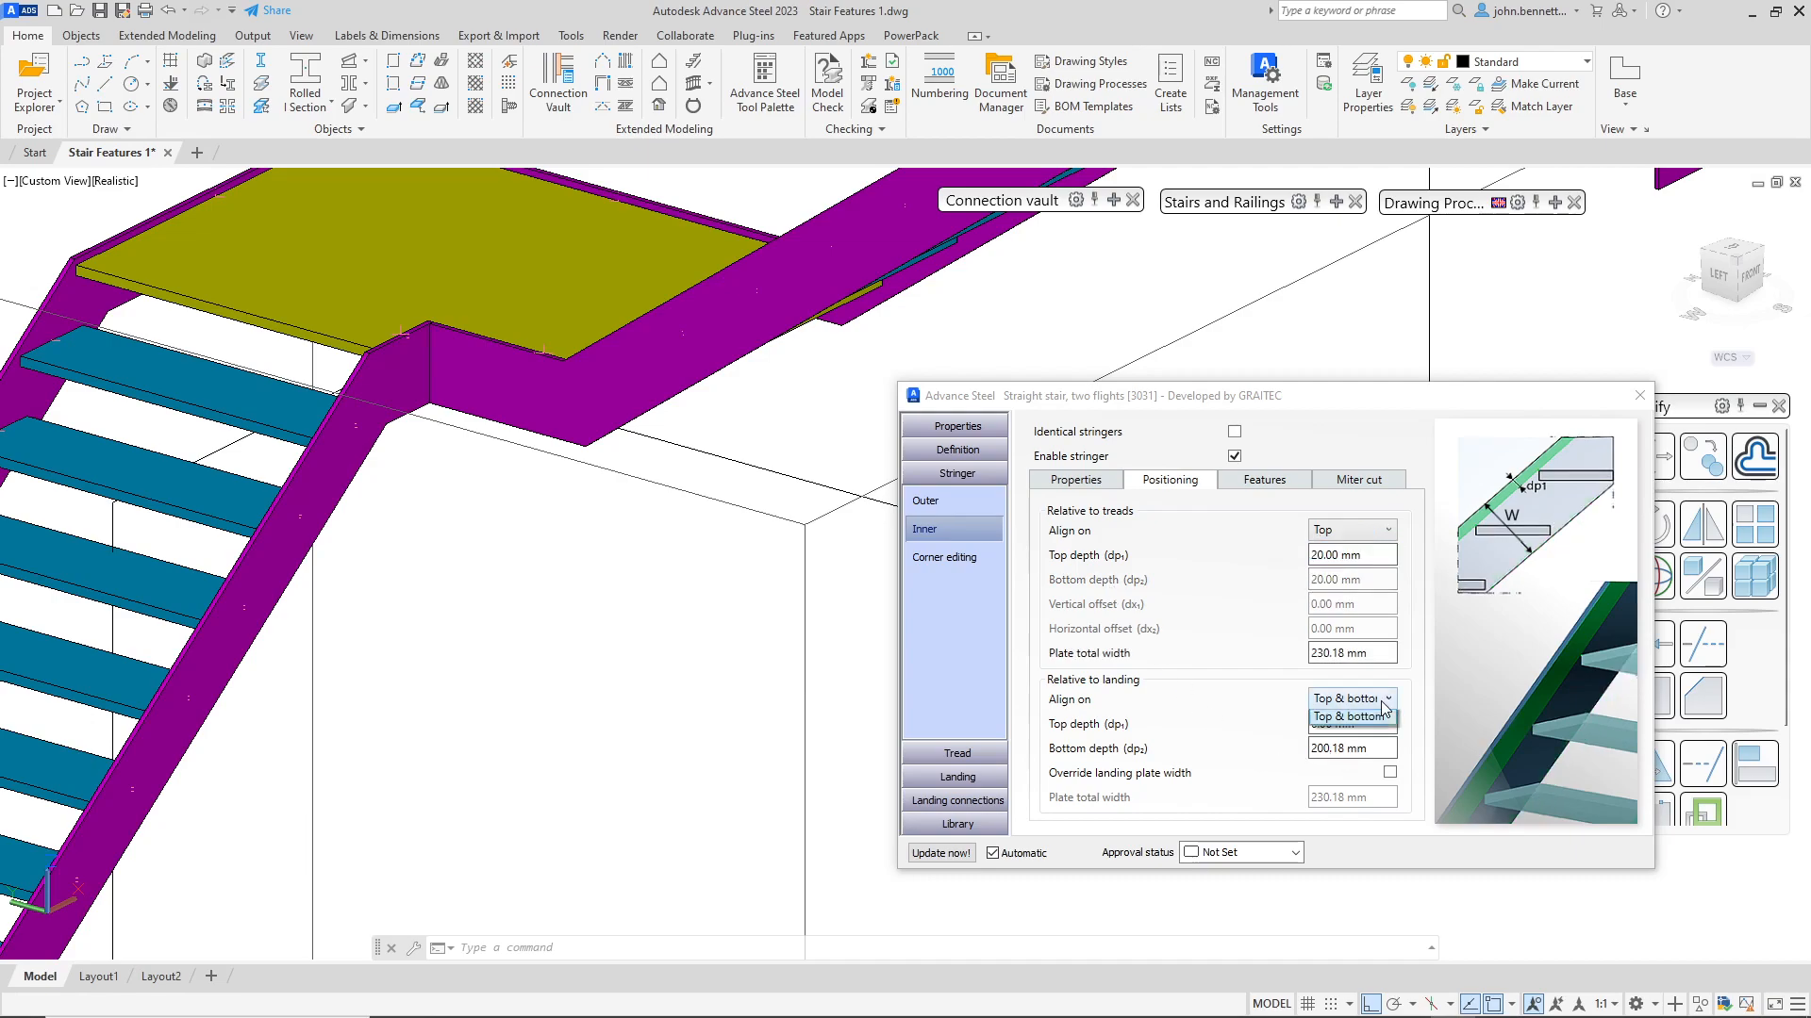
Step: Align the inner stringer on the landing's top with 20 mm top depth, and set its tread plate total width to 300 mm
left_click(1384, 709)
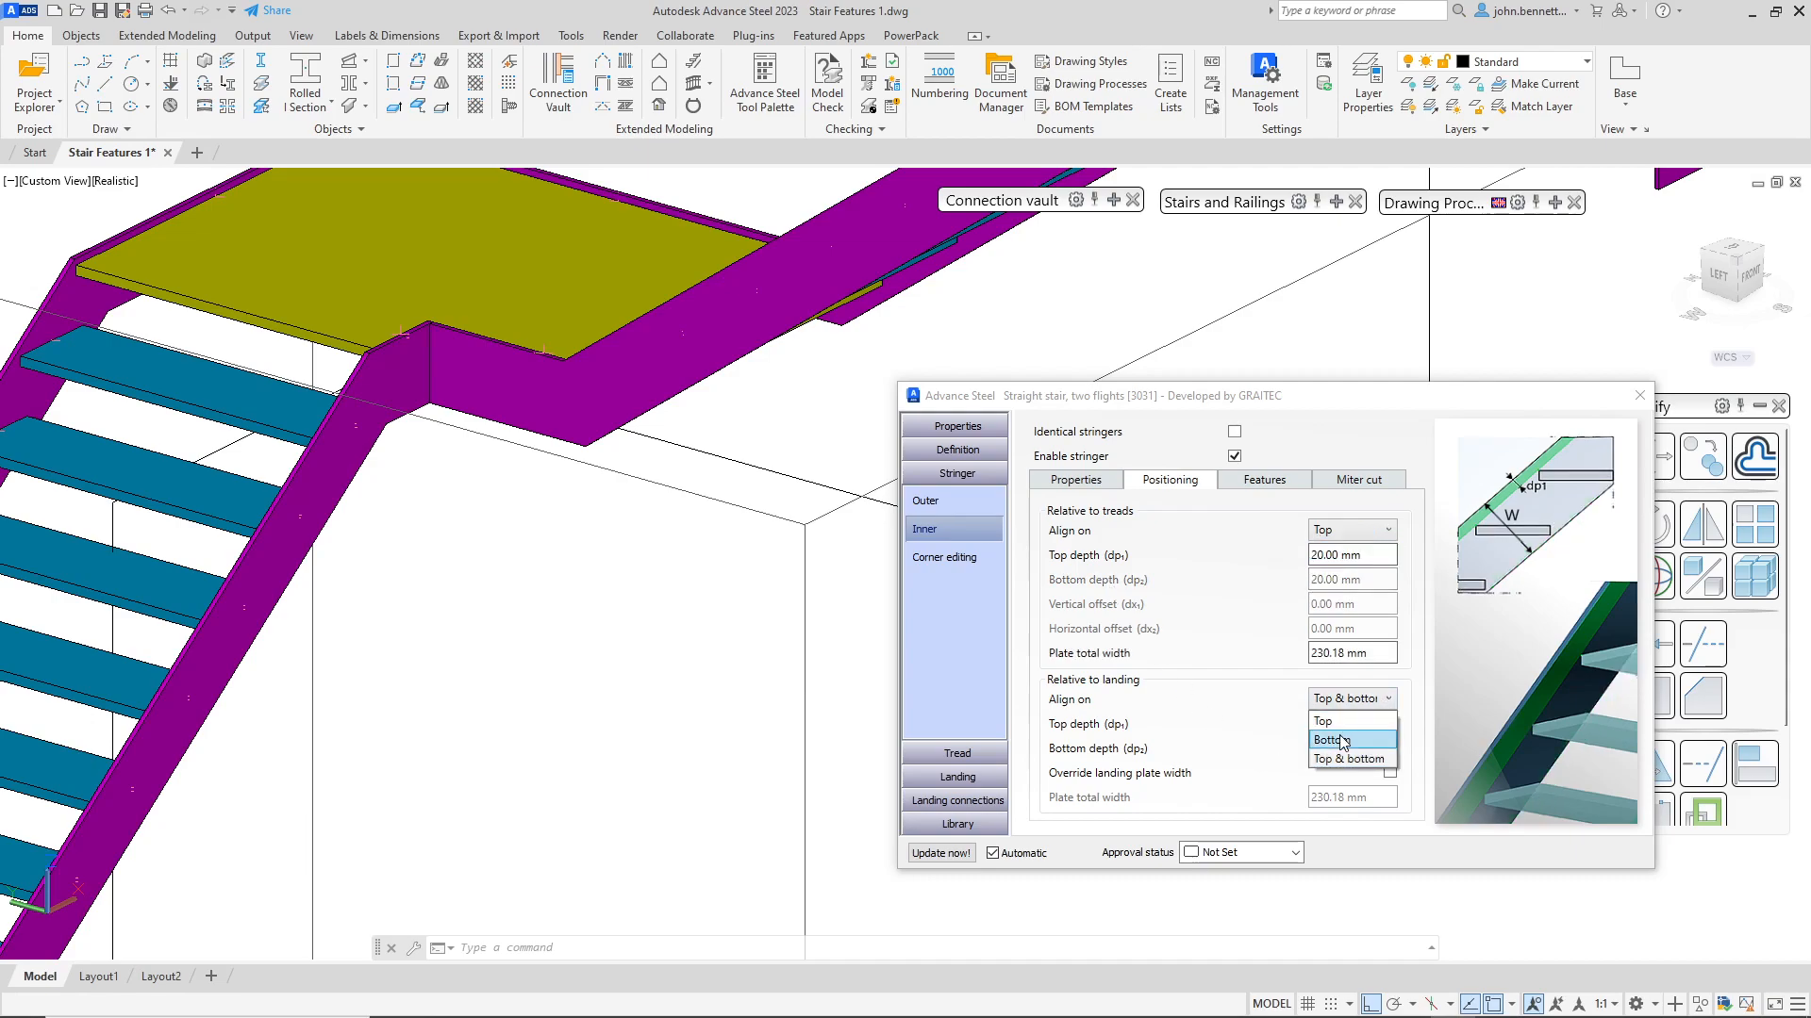
left_click(1203, 729)
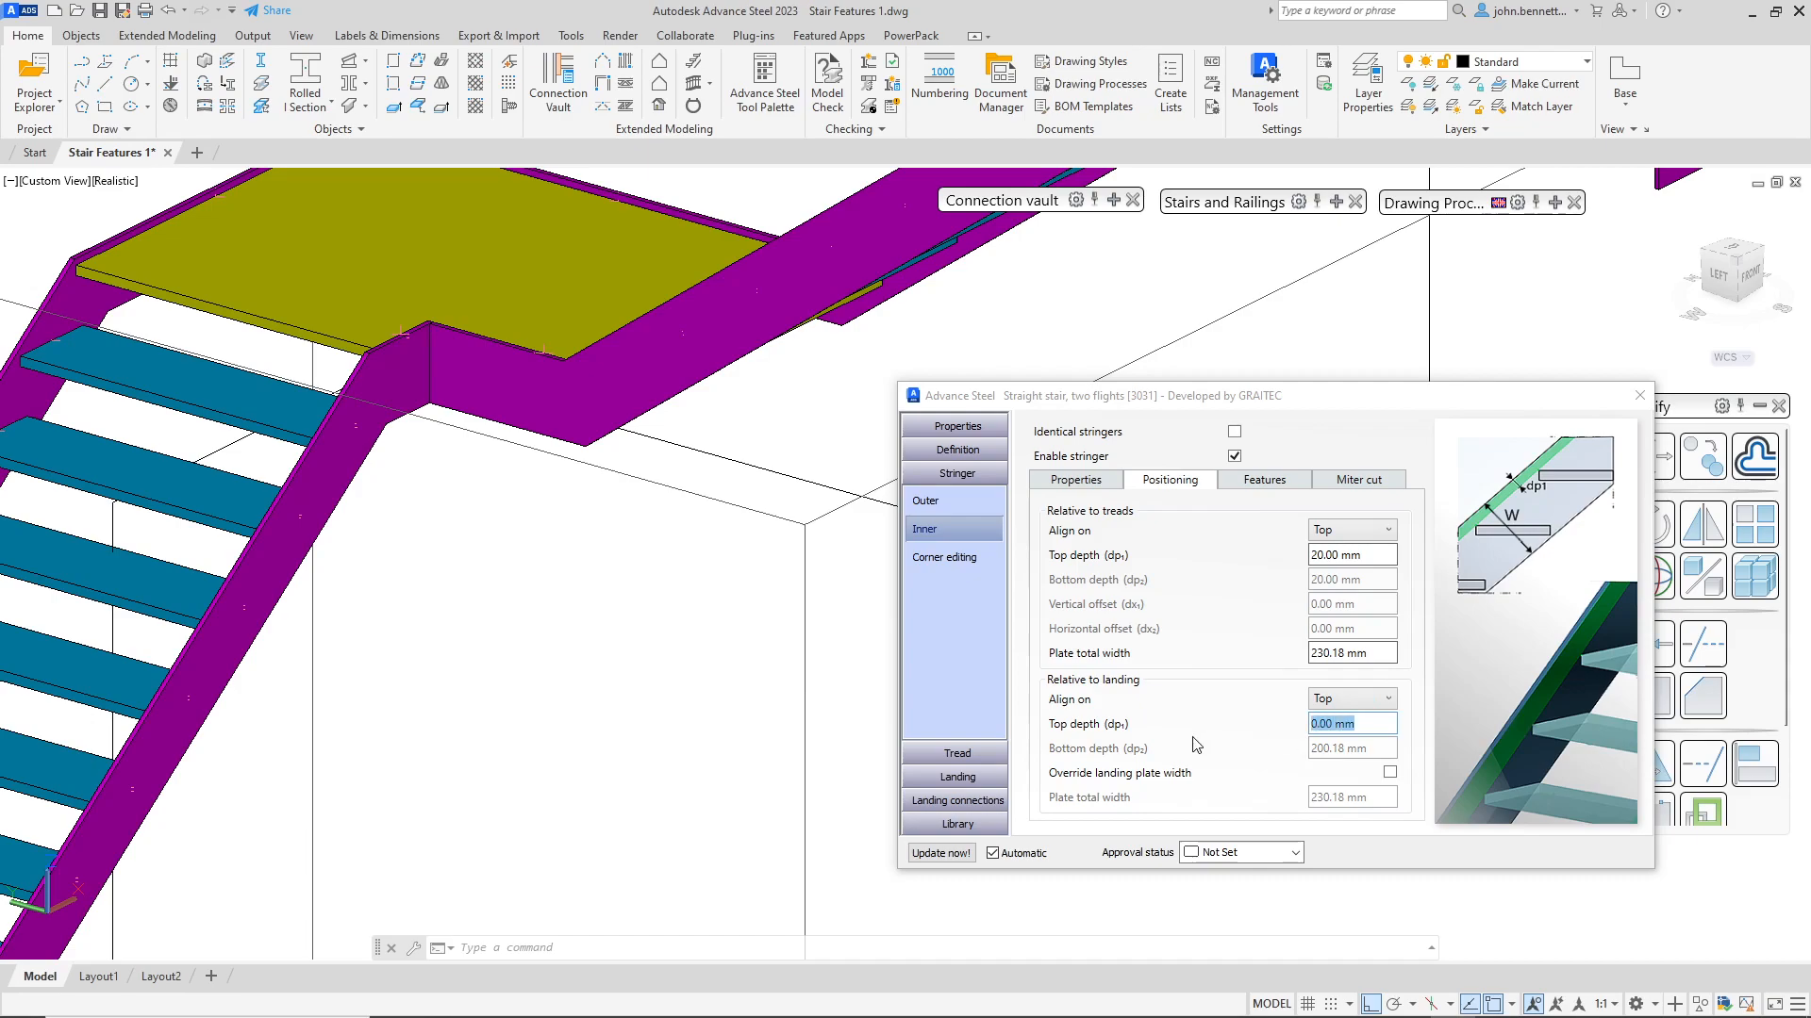
type("20")
left_click(1358, 655)
type("300")
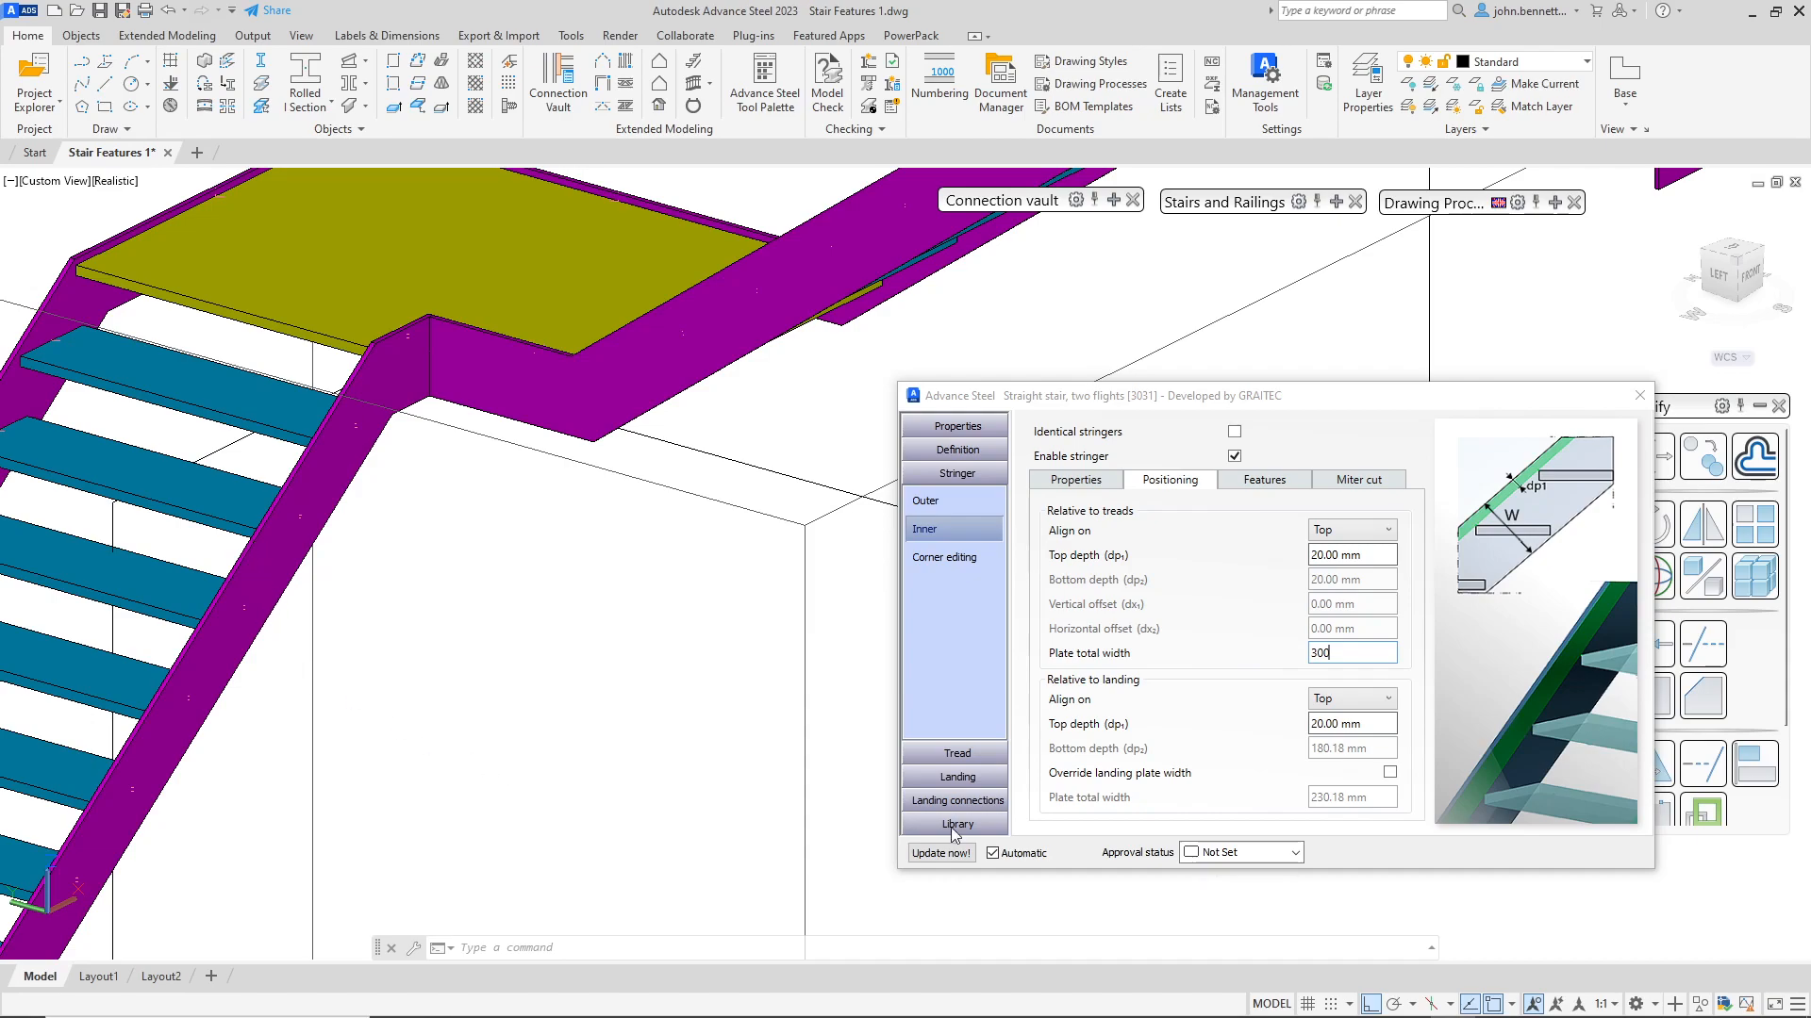
key("Return")
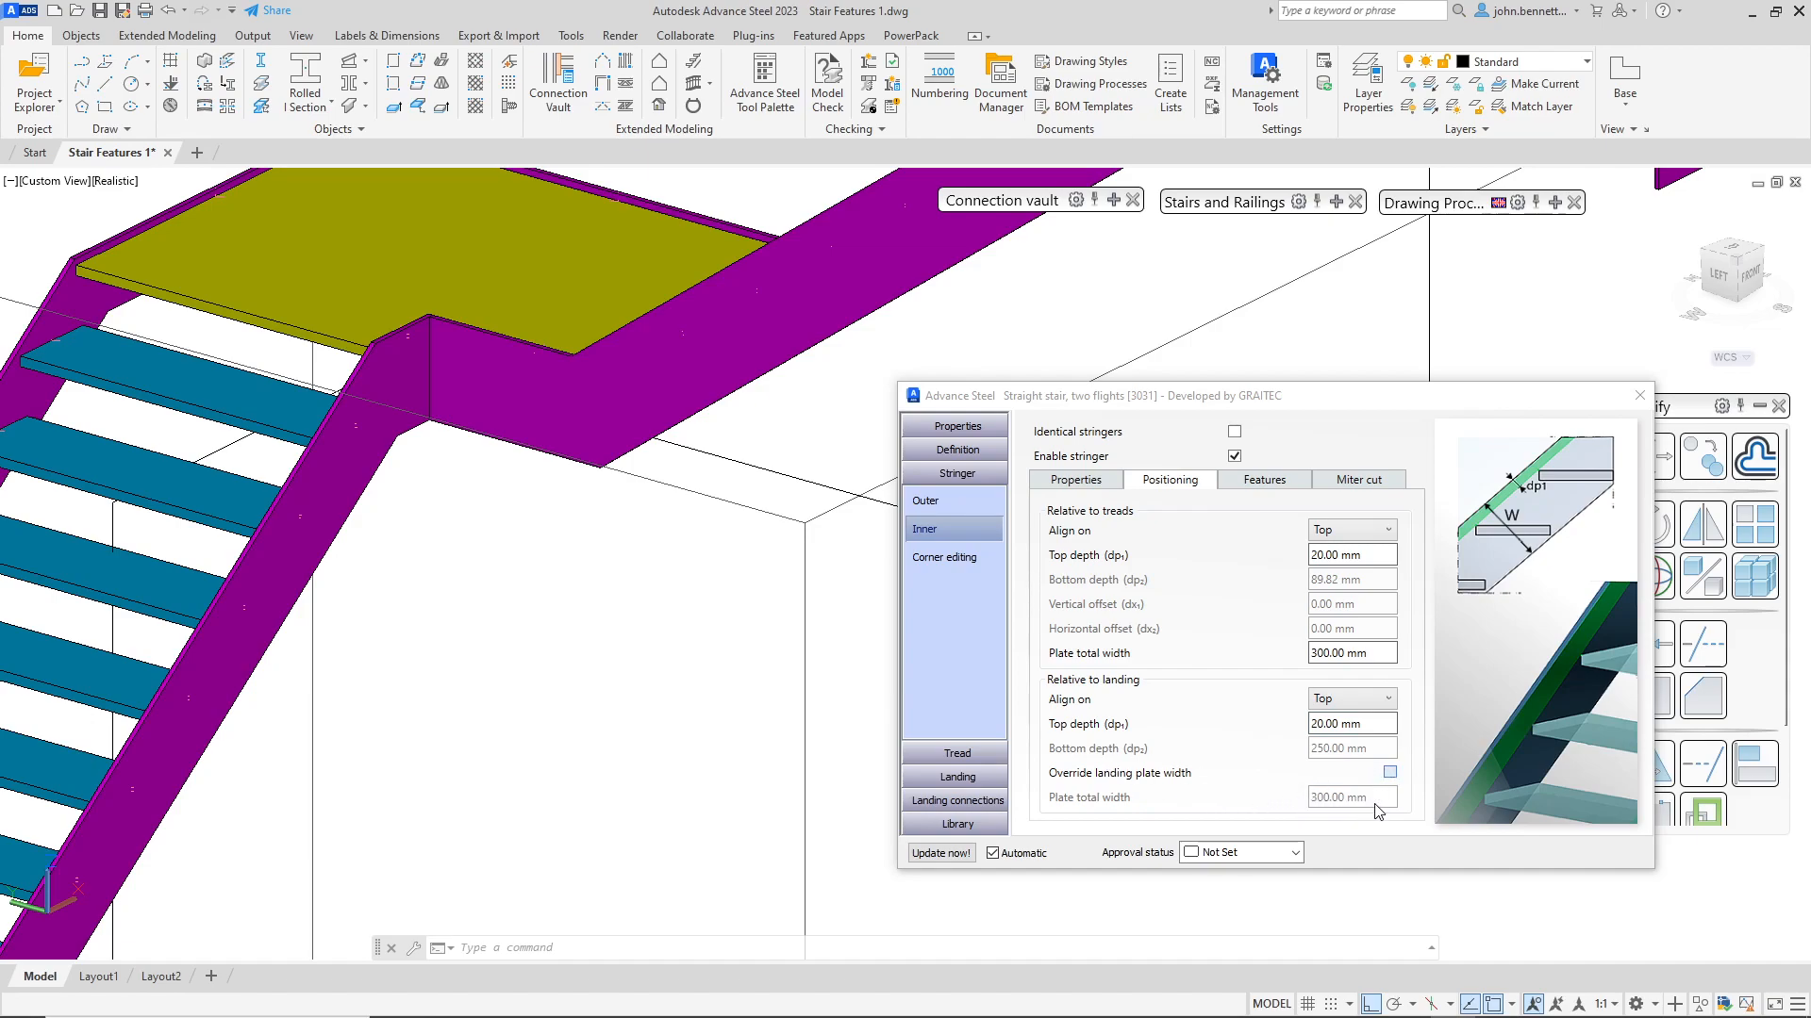
Step: Override the inner stringer's landing plate width and set its plate total width to 250 mm
left_click(1390, 772)
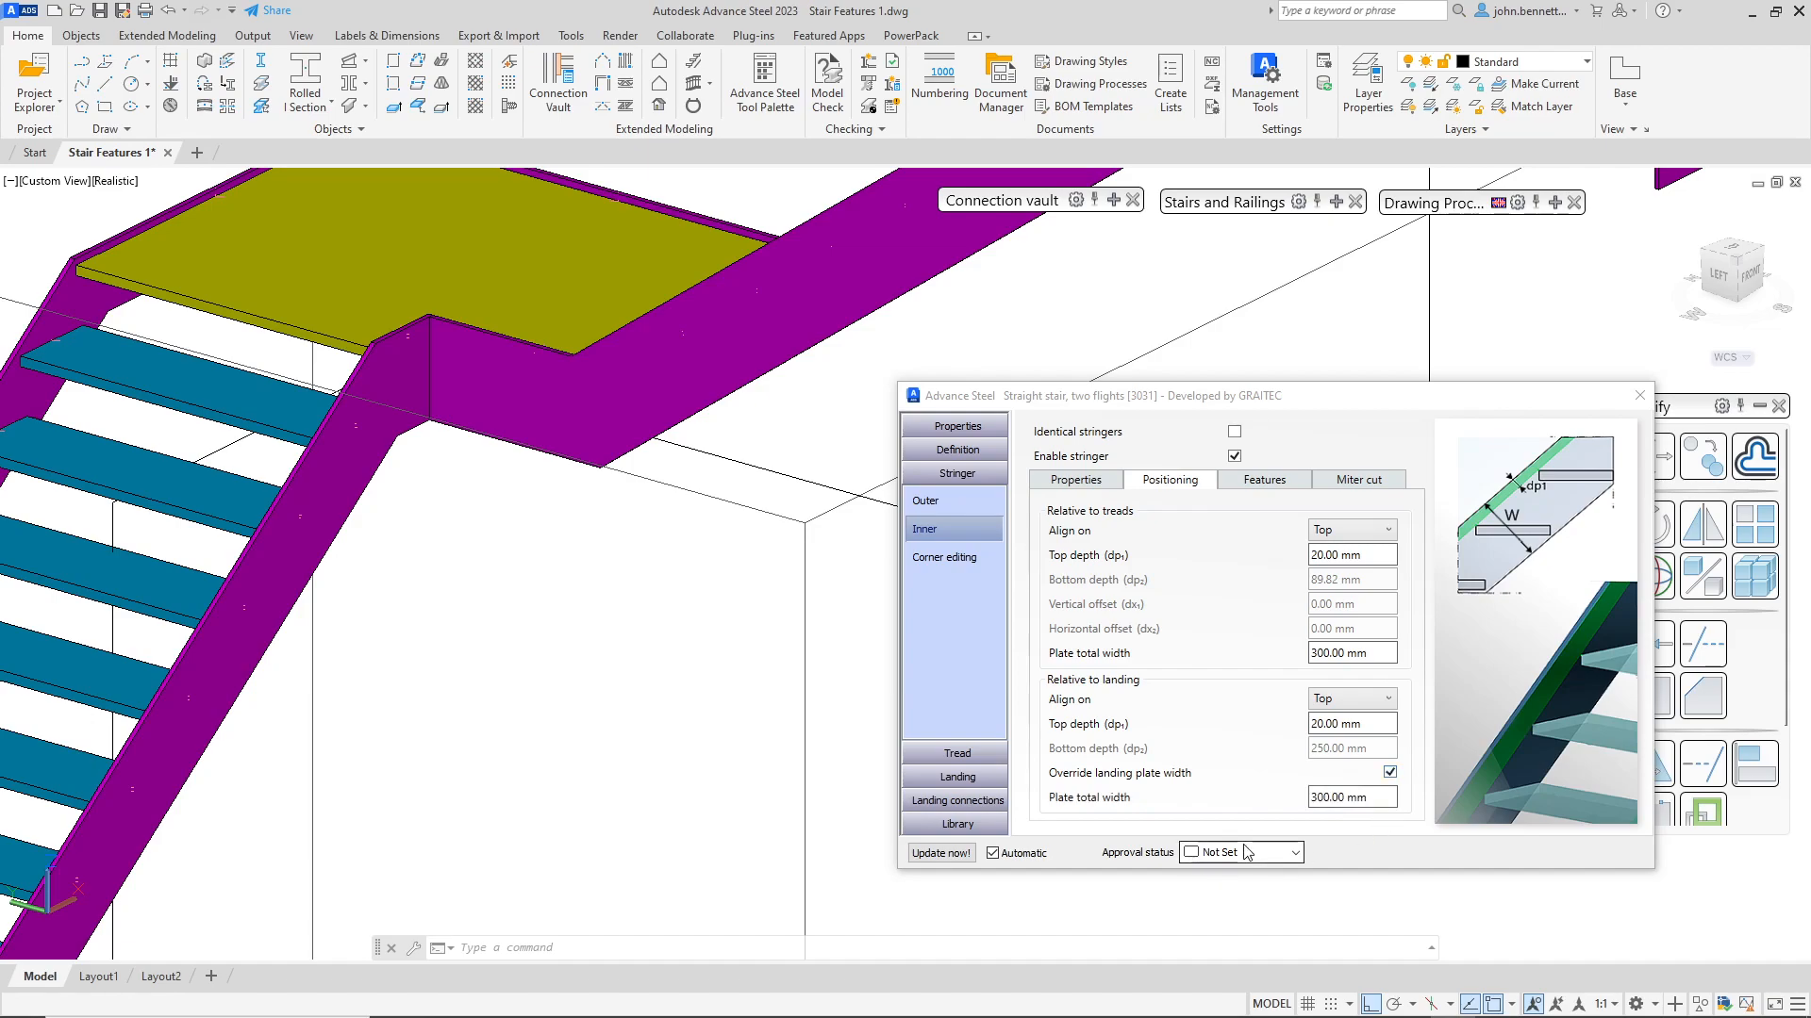
left_click(1392, 797)
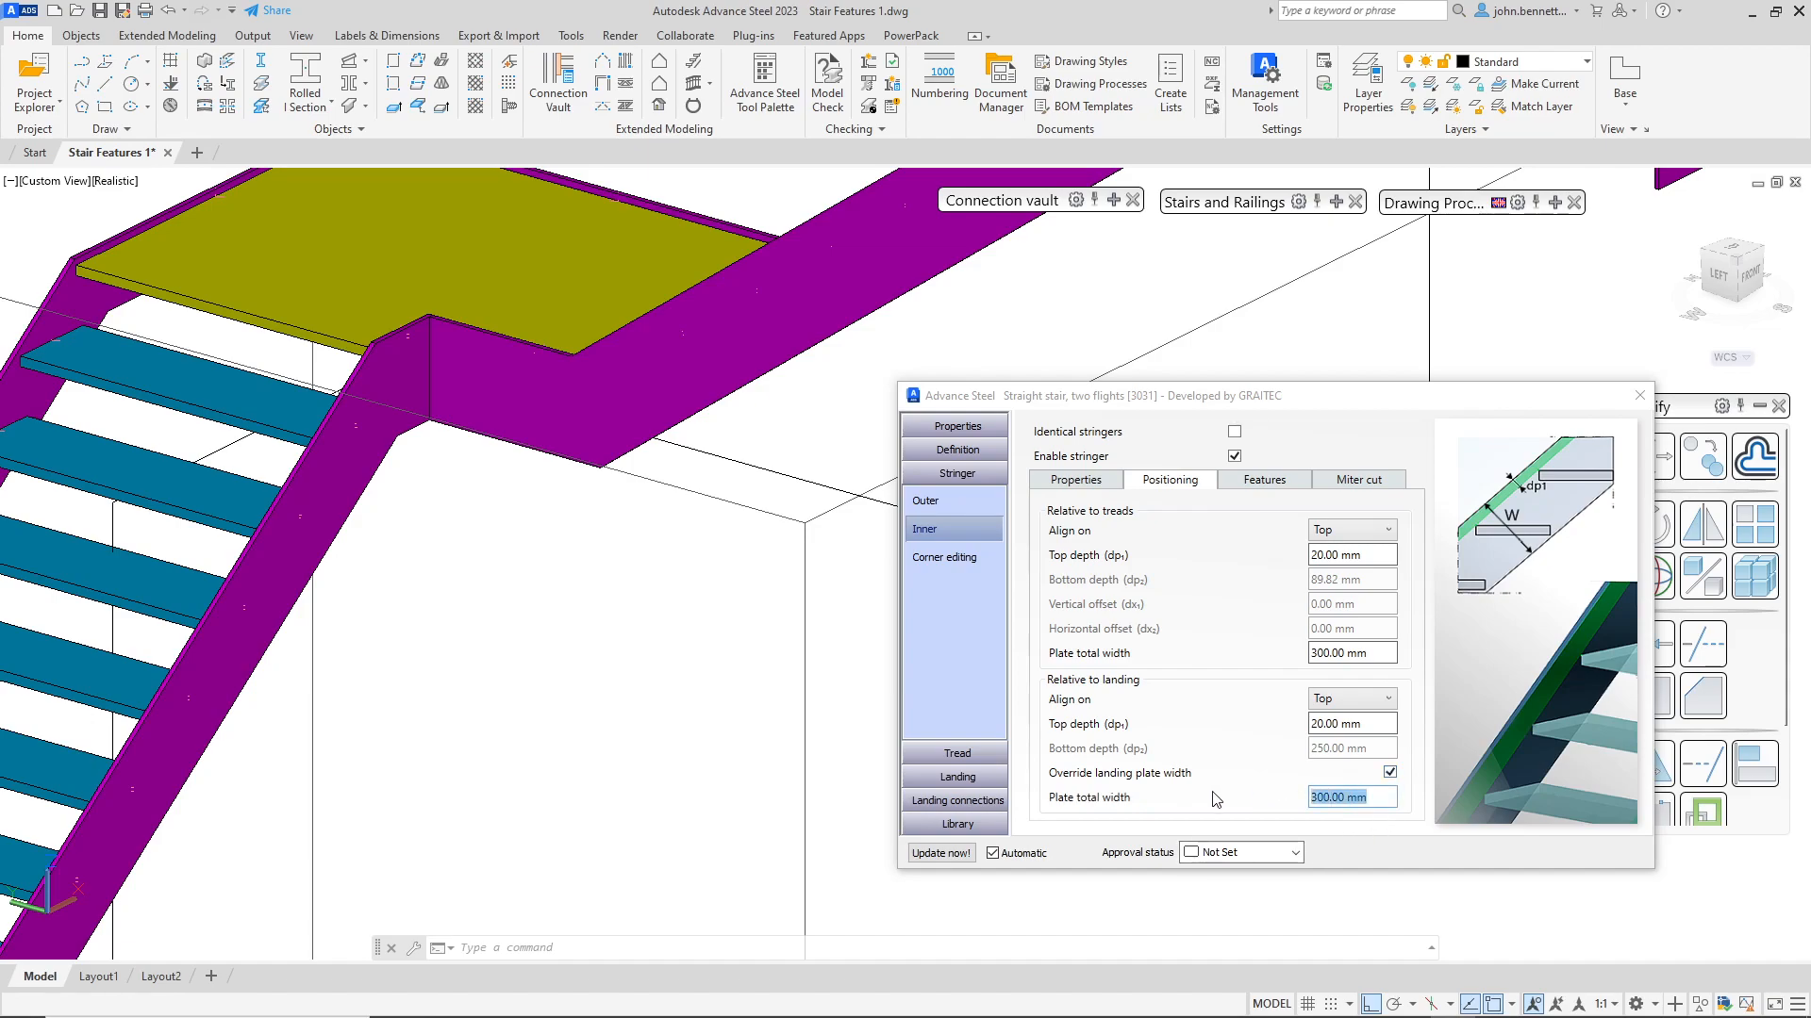
type("2")
type("50")
key("Return")
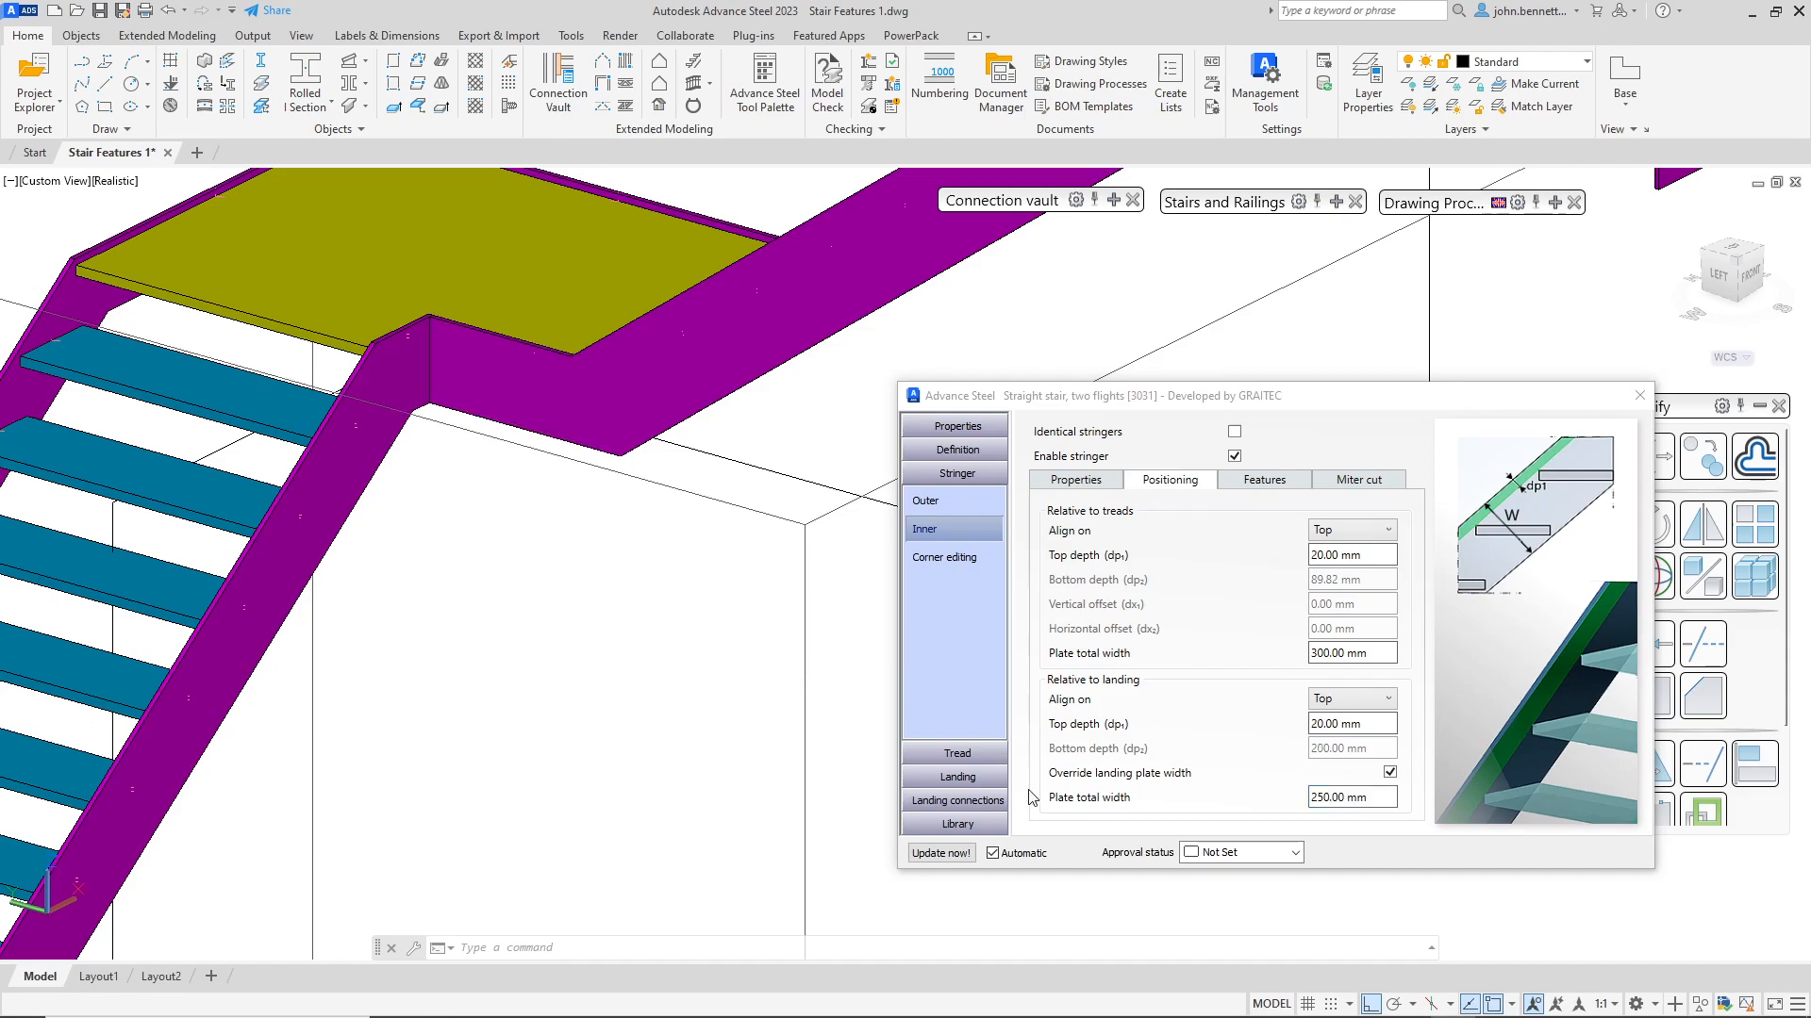
Step: Examine the inner and outer stringers along both flights and landings of the stair
scroll(625, 660, "down", 5)
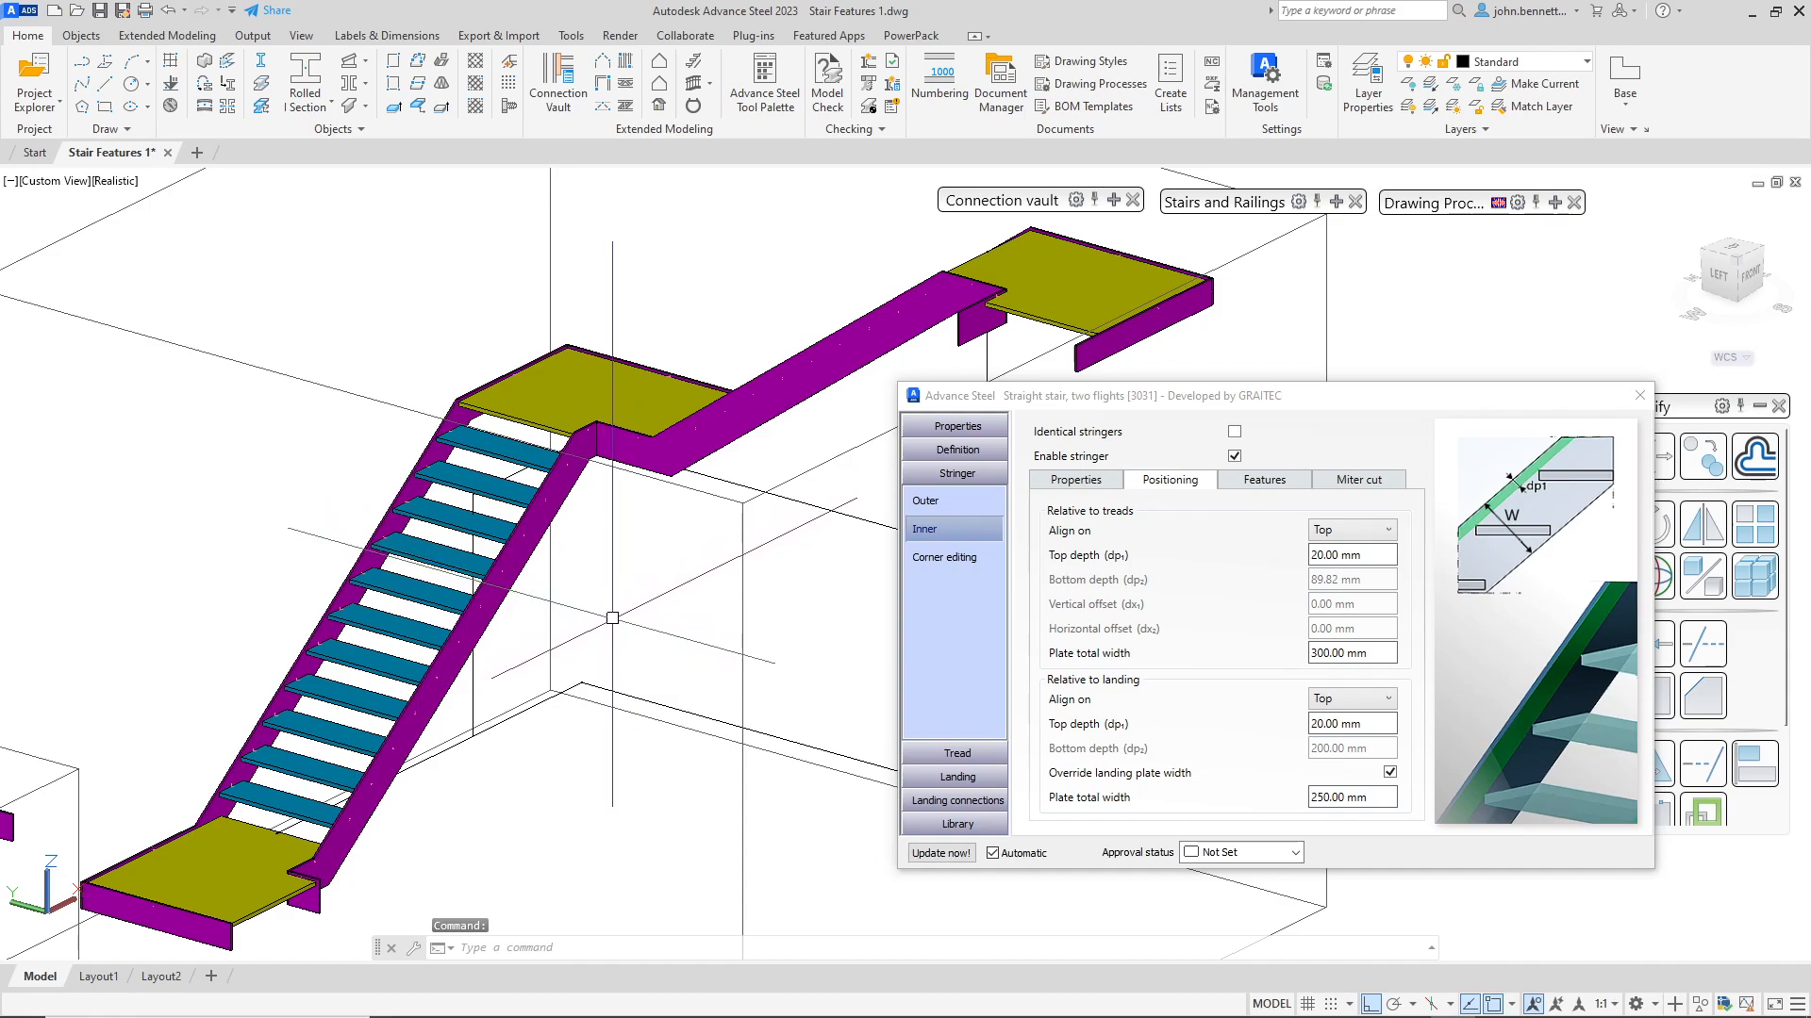
middle_click_drag(643, 611, 619, 518, "shift")
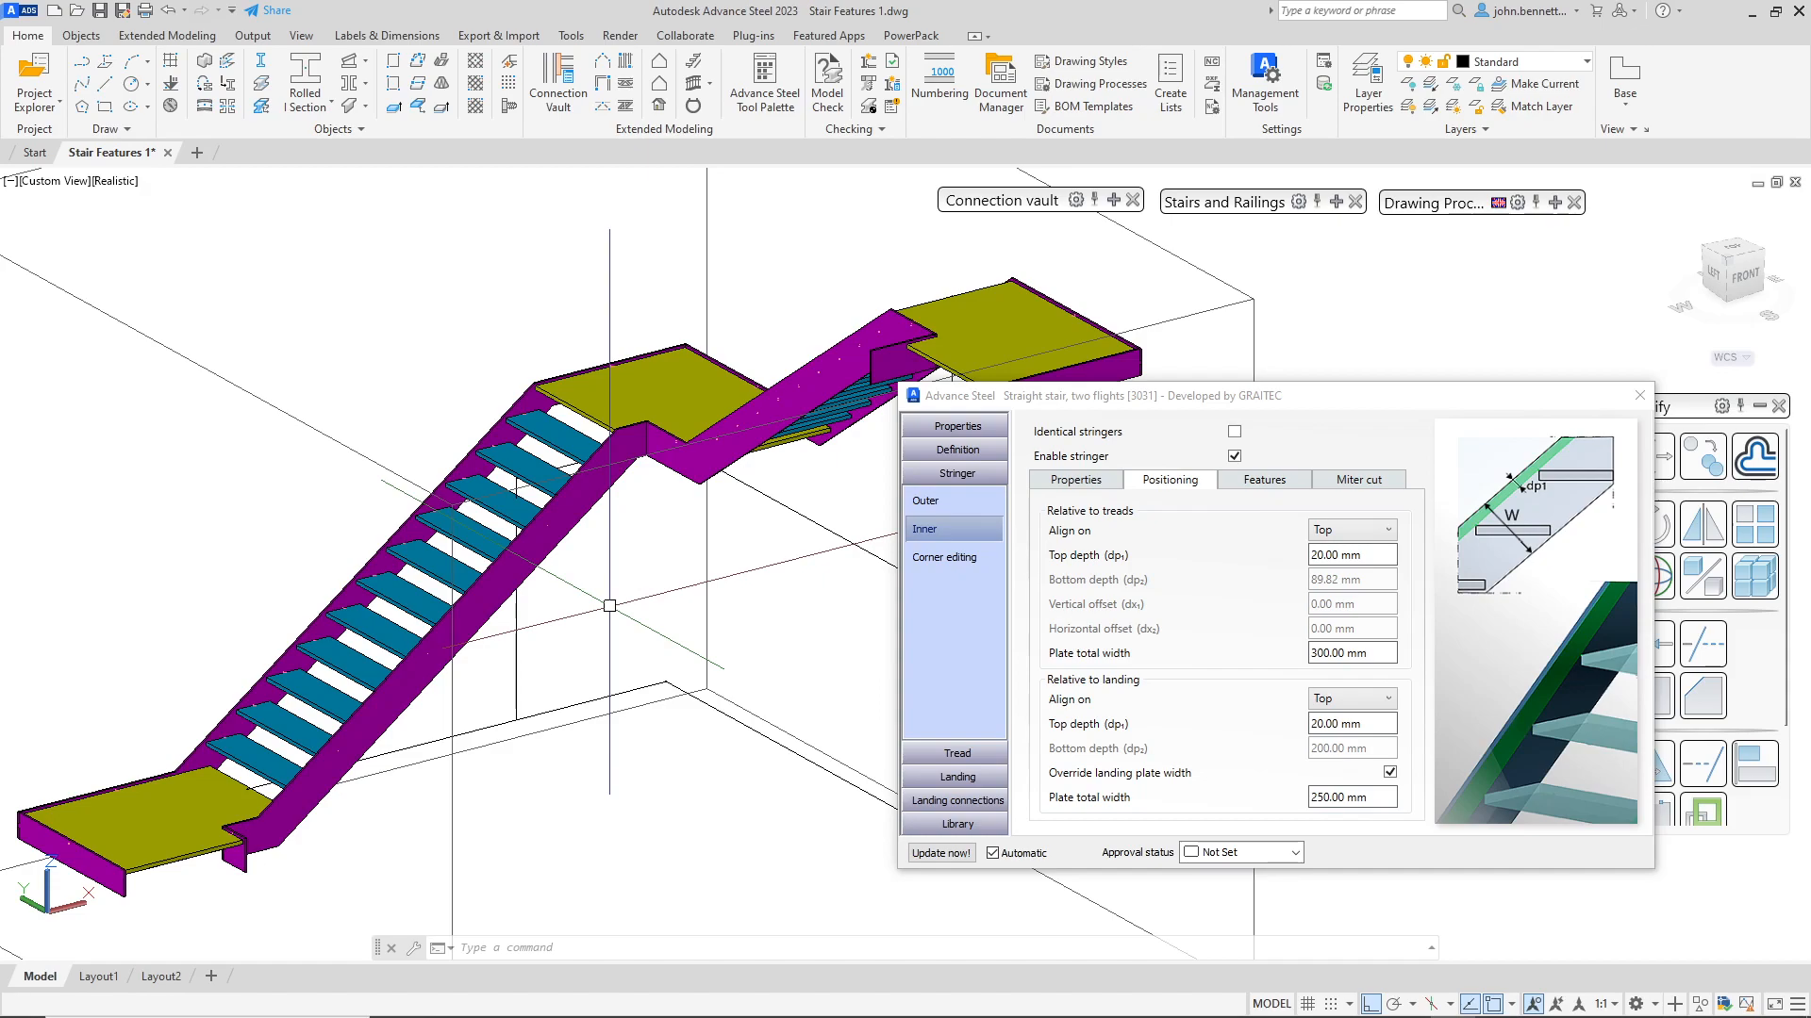
middle_click_drag(610, 614, 591, 562)
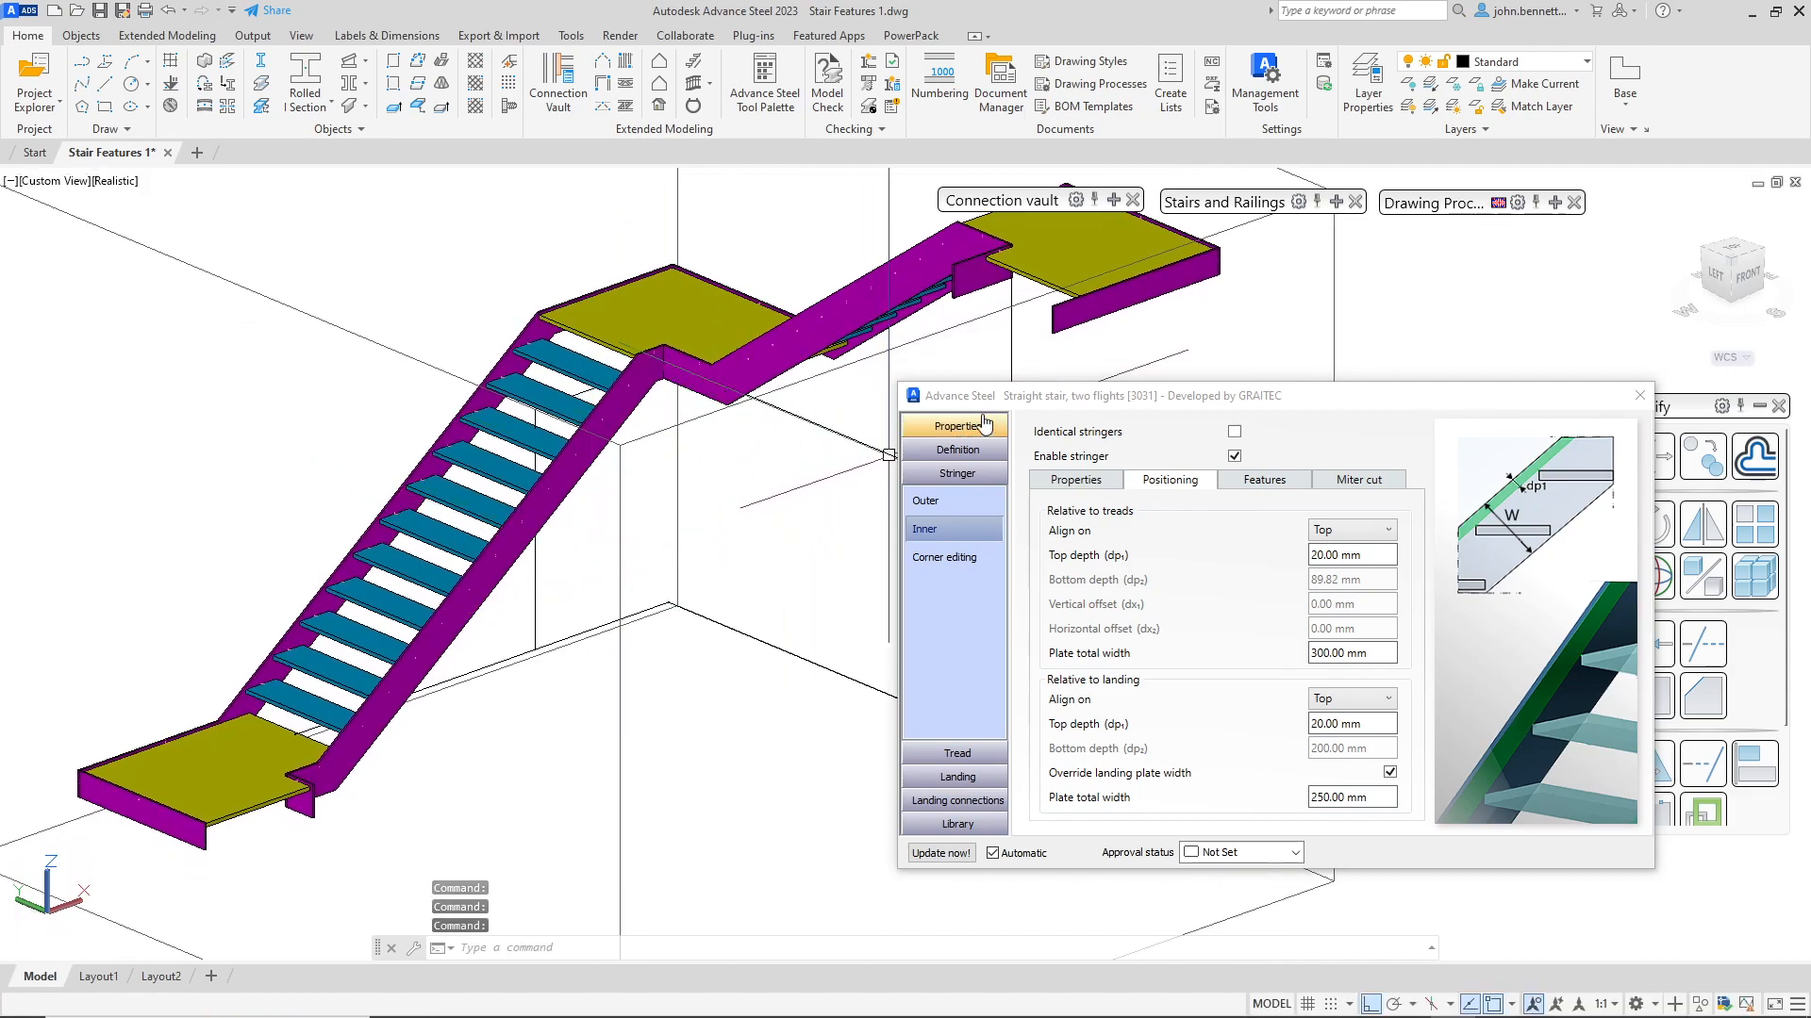
left_click_drag(985, 403, 720, 457)
middle_click_drag(574, 539, 569, 537)
left_click(795, 460)
left_click_drag(795, 460, 810, 441)
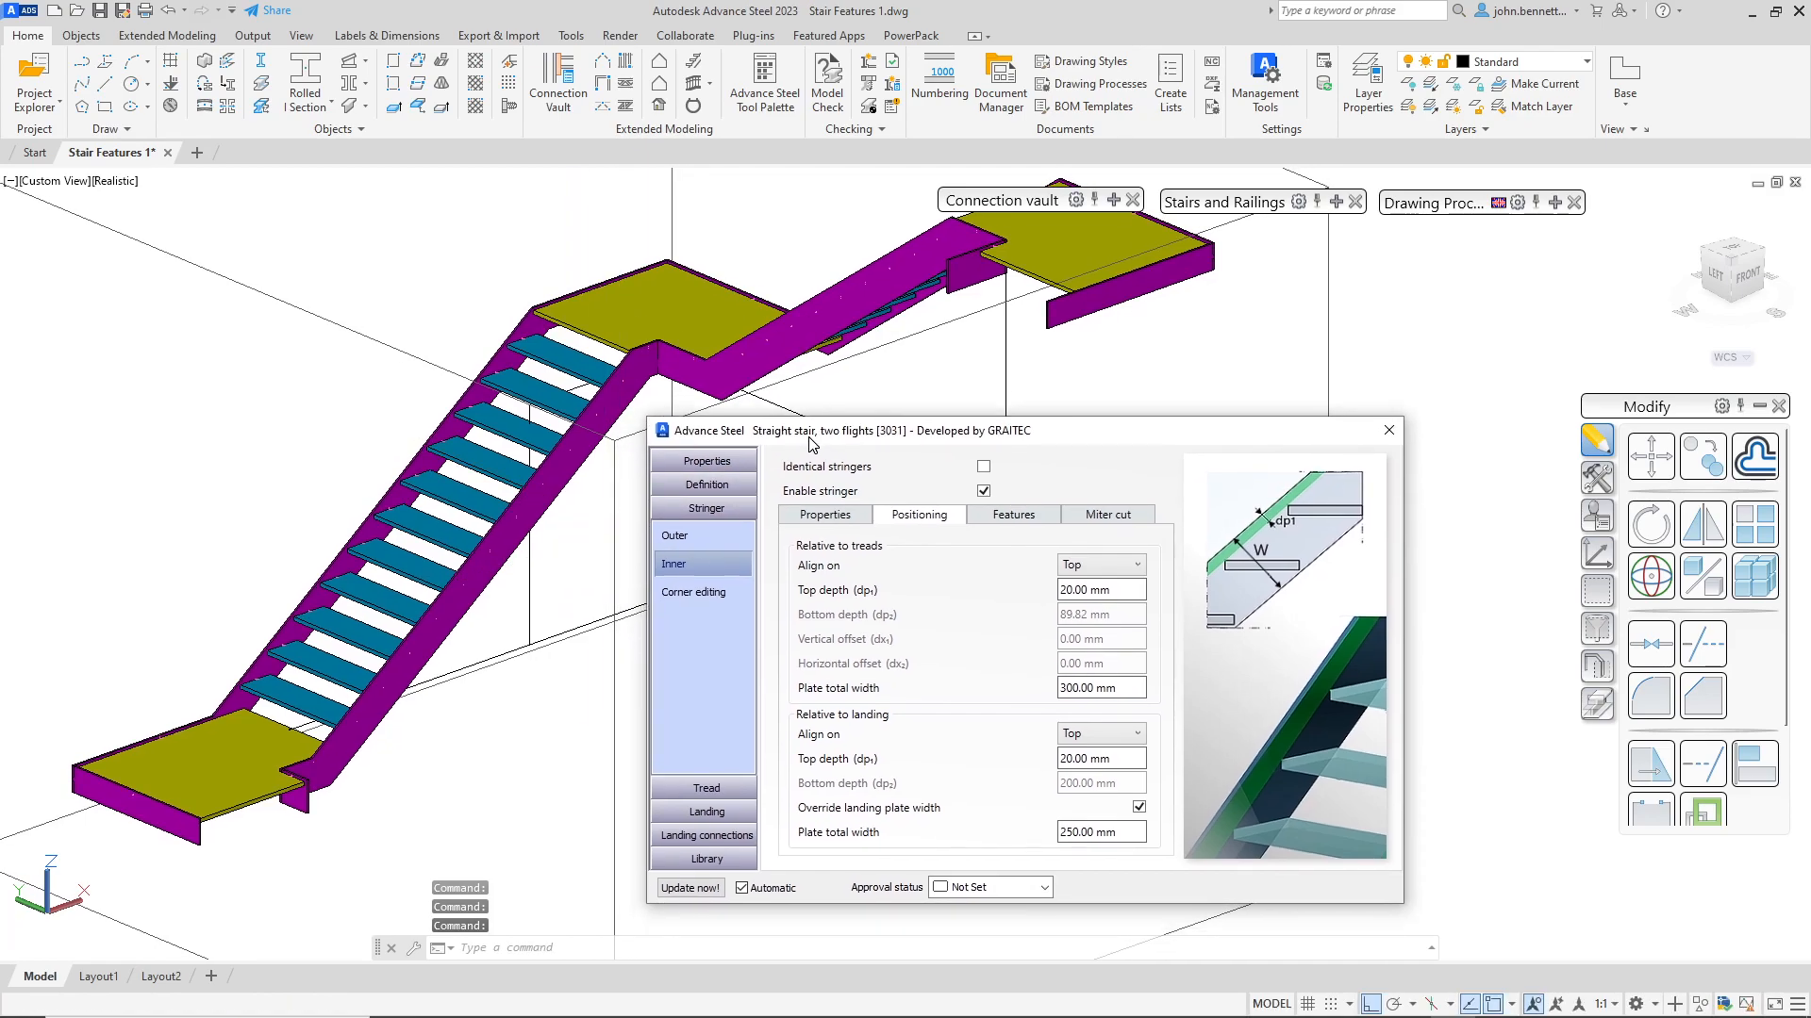